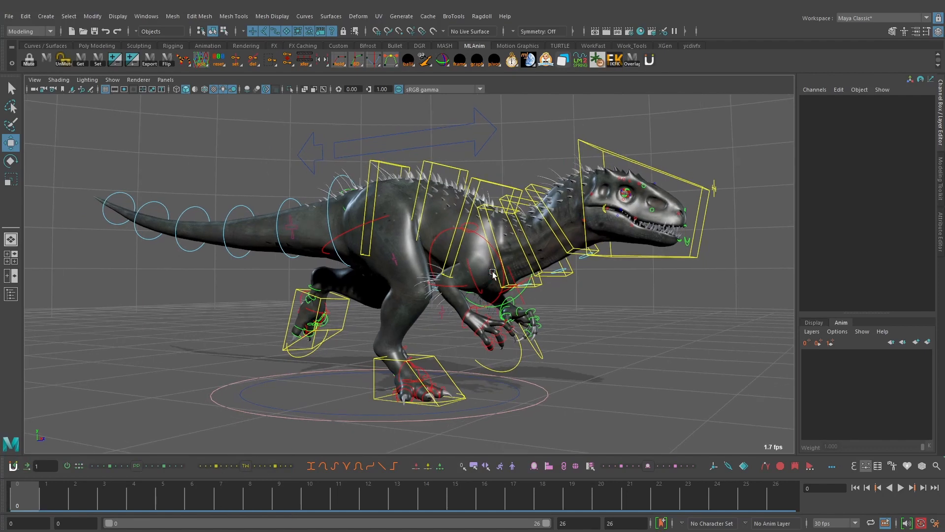
Play the dinosaur's run cycle, examine it from both sides and the front, and stop the playback.
alt+drag(493, 271, 476, 258)
alt+middle_drag(477, 259, 499, 253)
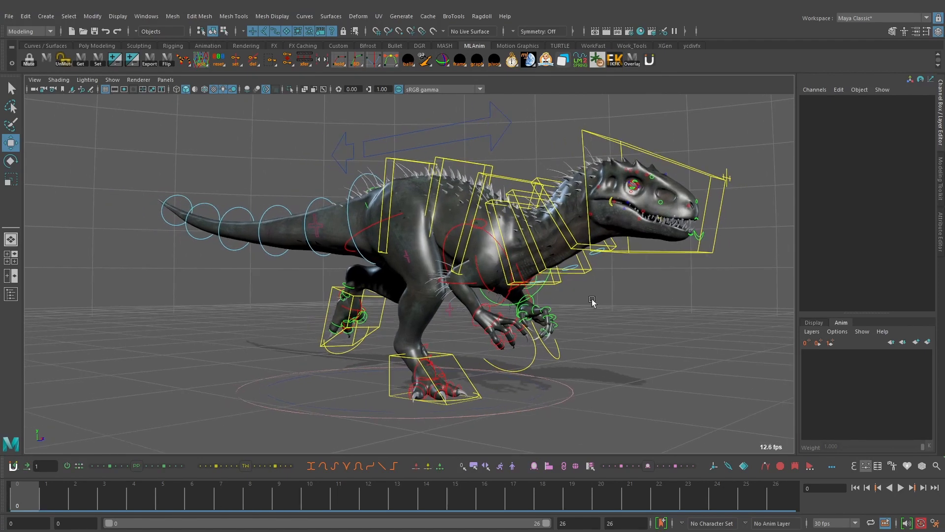
click(901, 487)
alt+drag(566, 344, 470, 353)
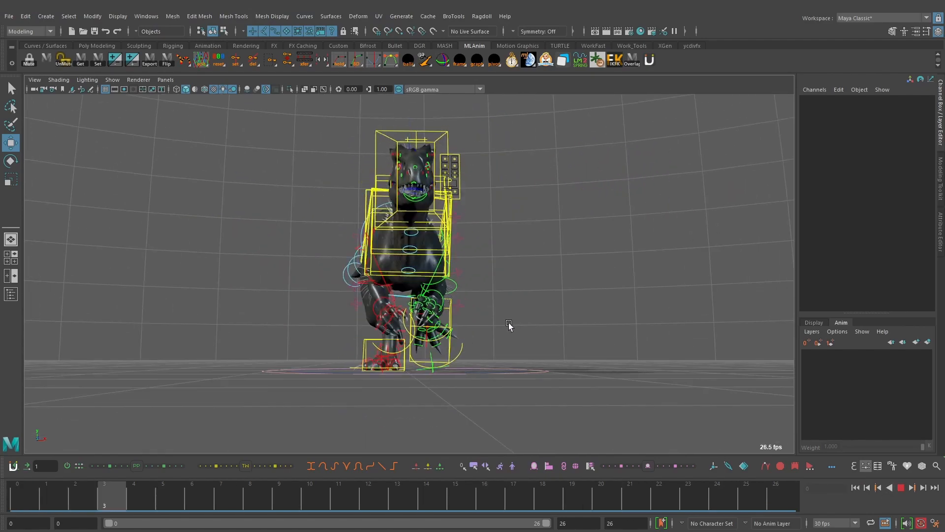
alt+drag(509, 323, 427, 329)
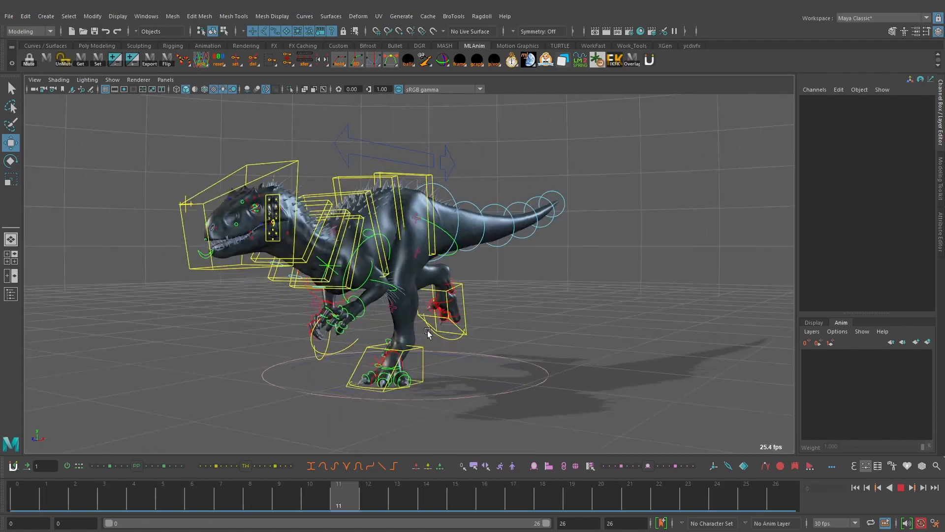
alt+middle_drag(427, 330, 467, 327)
alt+drag(473, 284, 414, 292)
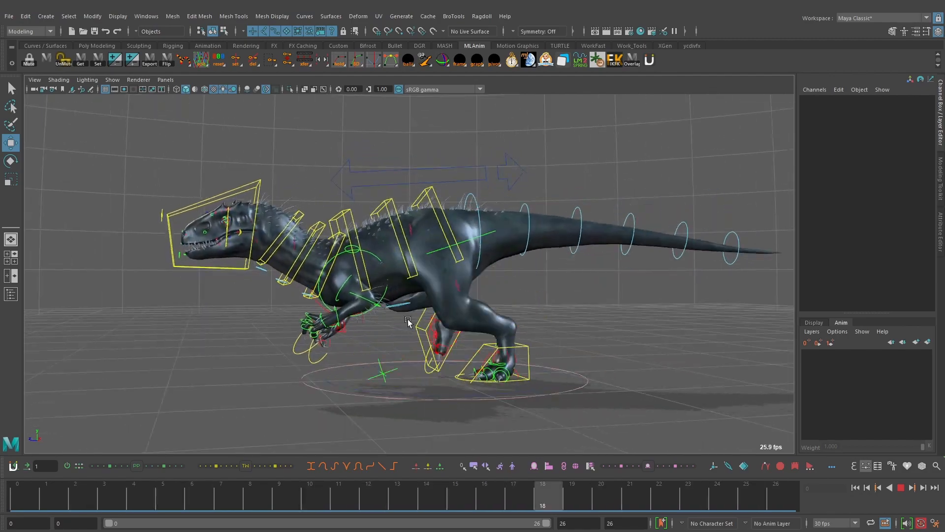
alt+right_drag(413, 290, 462, 283)
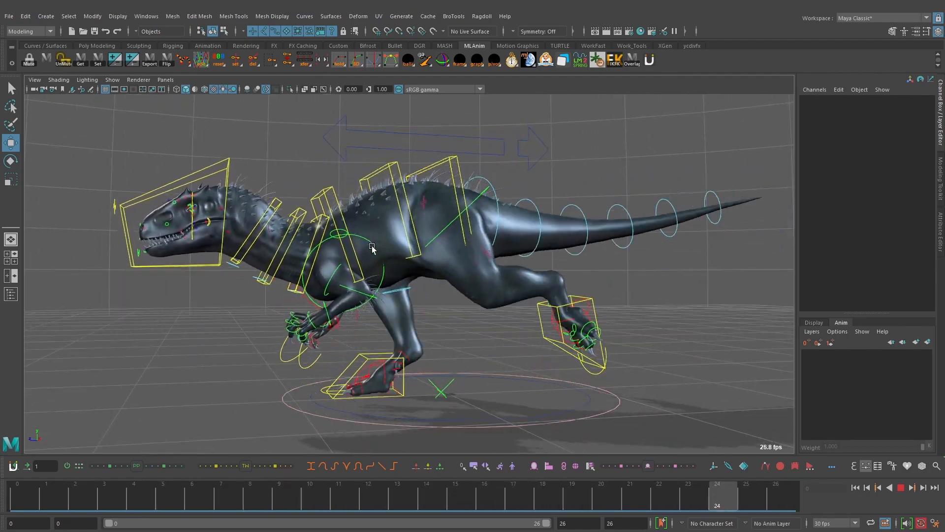
alt+drag(385, 272, 543, 323)
alt+right_drag(517, 326, 459, 337)
alt+drag(458, 339, 543, 341)
alt+right_drag(468, 291, 502, 276)
alt+drag(502, 275, 521, 265)
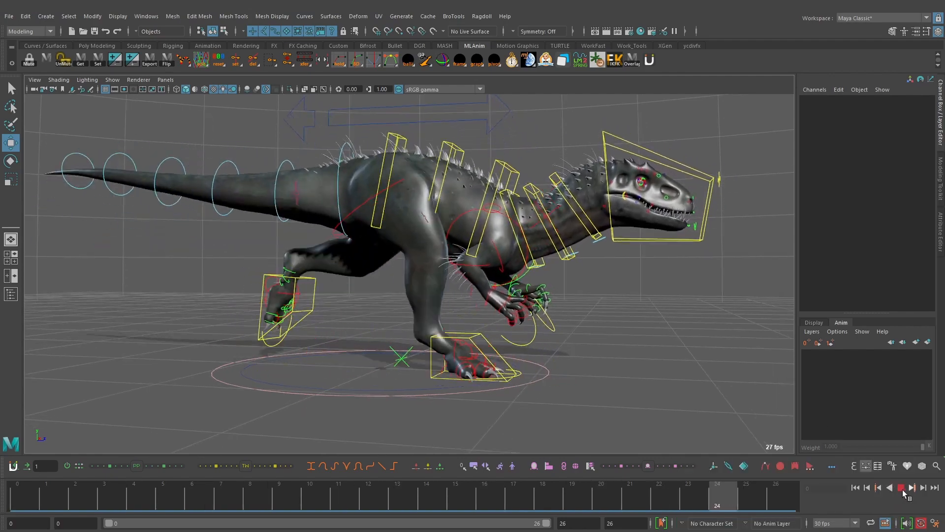
click(902, 488)
Return to frame 0 and inspect the arm pose from the front and both sides.
drag(250, 501, 29, 483)
alt+drag(512, 309, 397, 218)
alt+drag(432, 287, 417, 258)
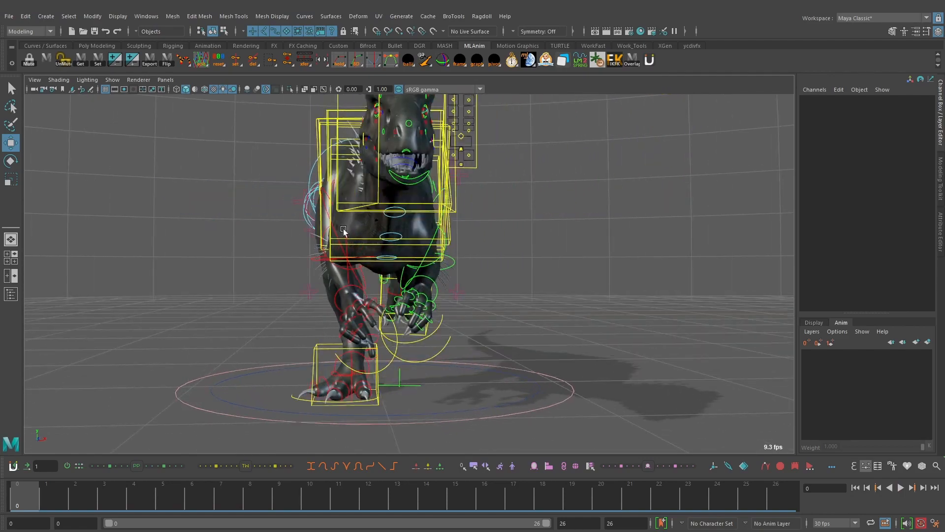
mouse_move(343, 231)
alt+mouse_down()
mouse_move(422, 275)
mouse_move(531, 260)
mouse_move(585, 271)
mouse_move(465, 273)
mouse_move(364, 248)
mouse_move(347, 232)
alt+mouse_up()
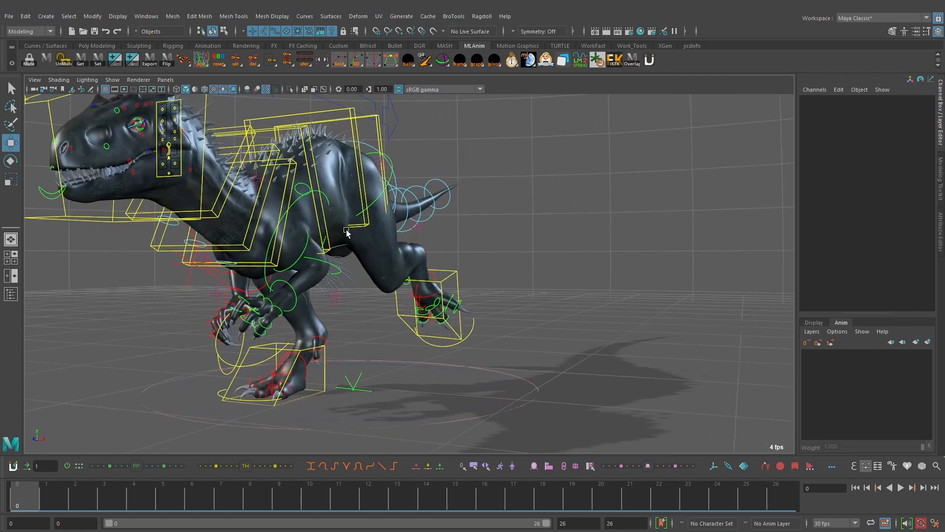
alt+drag(465, 268, 508, 241)
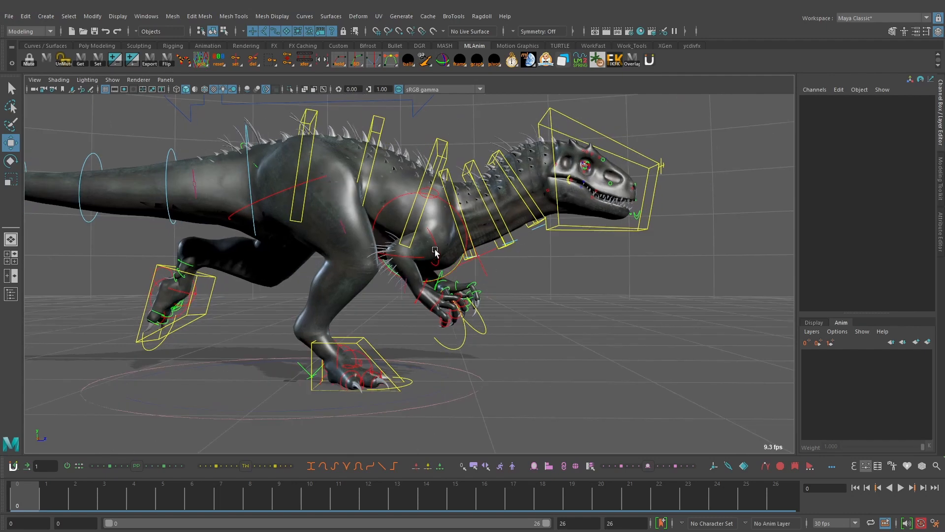
Rotate the right clavicle control at frame 0 to about X 18.3, Y -1.9 and Z -3.8.
click(448, 201)
scroll(443, 217, up, 5)
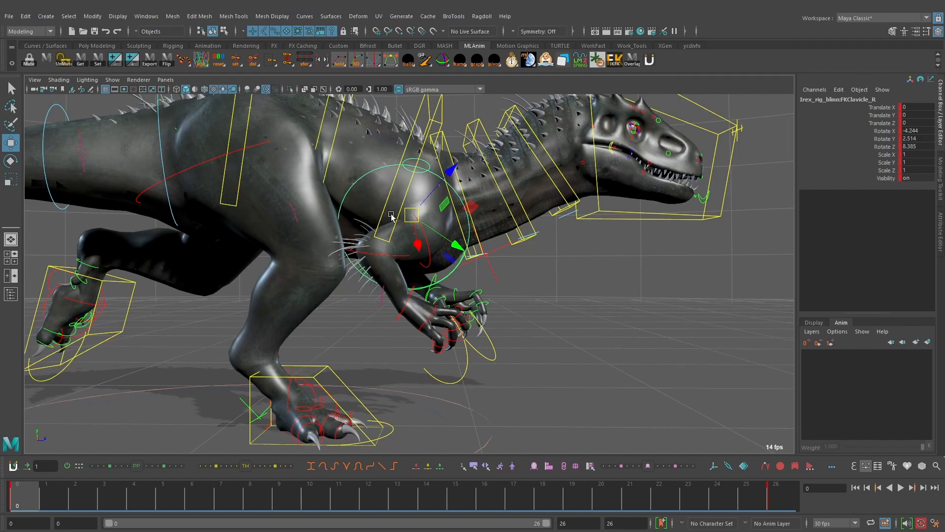
alt+drag(391, 216, 457, 209)
scroll(443, 209, up, 4)
scroll(418, 241, down, 3)
scroll(404, 226, down, 3)
key(e)
click(869, 130)
middle_drag(635, 219, 607, 209)
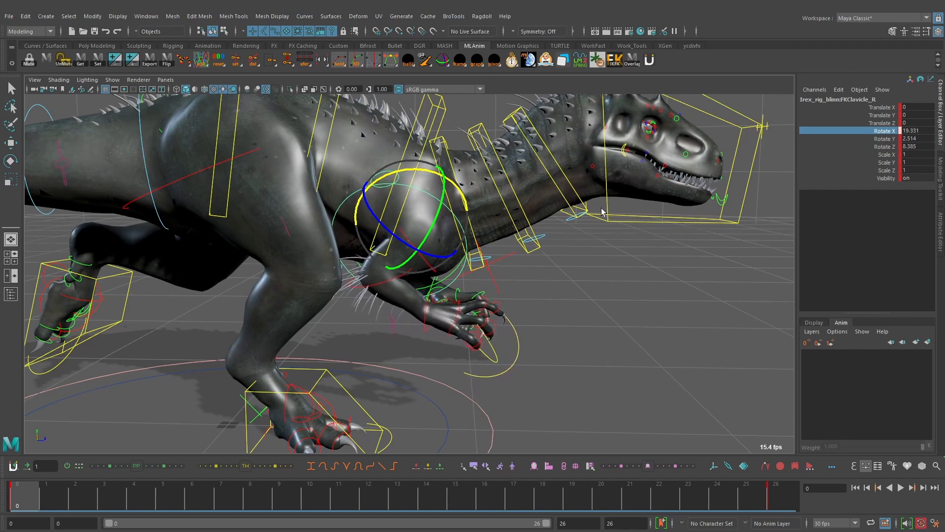
middle_drag(602, 212, 604, 212)
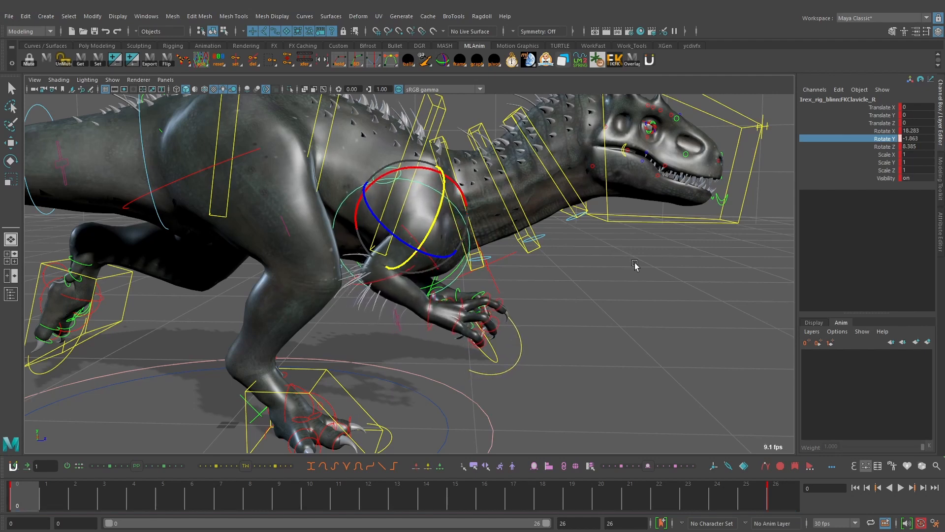
click(883, 146)
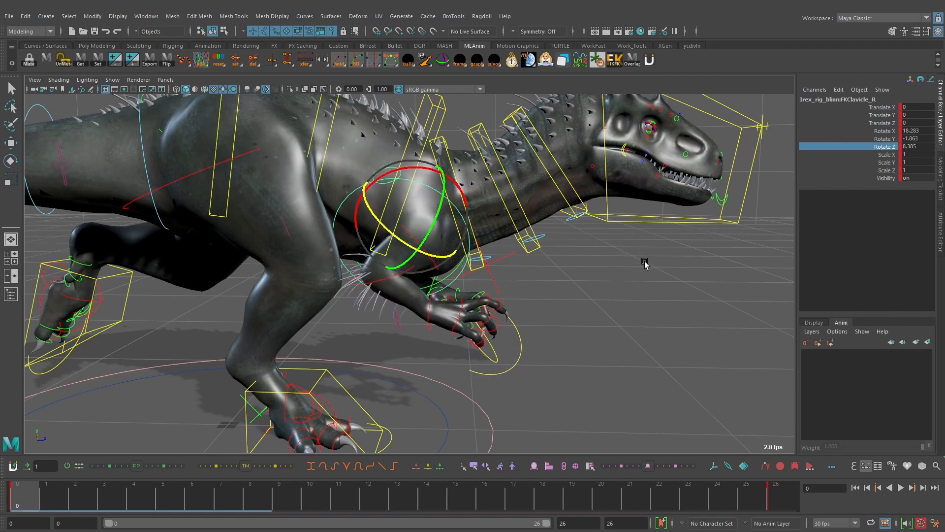
mouse_move(648, 263)
middle_down()
mouse_move(639, 262)
mouse_move(658, 261)
middle_up()
Rotate the right shoulder control around its X axis to about -23.8, checking the arm from the side and front.
alt+drag(658, 261, 447, 249)
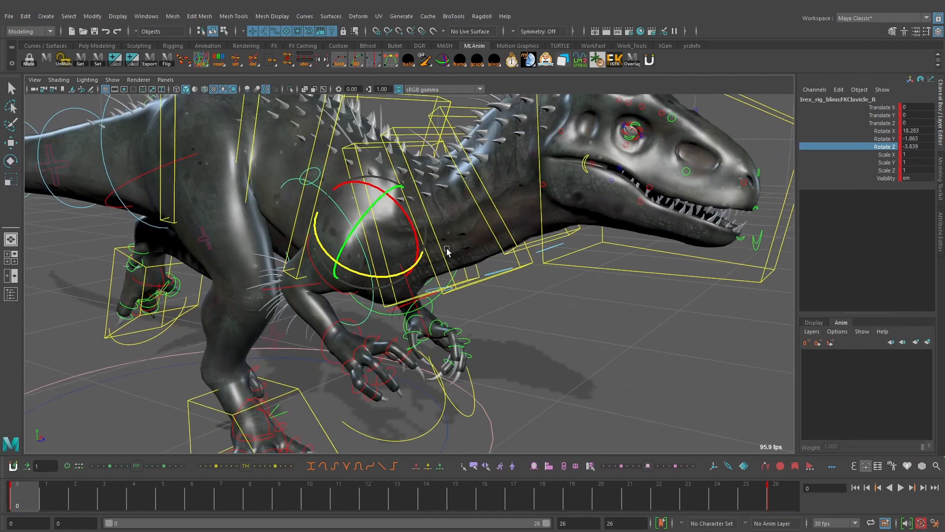
alt+middle_drag(446, 250, 524, 250)
alt+drag(525, 249, 636, 252)
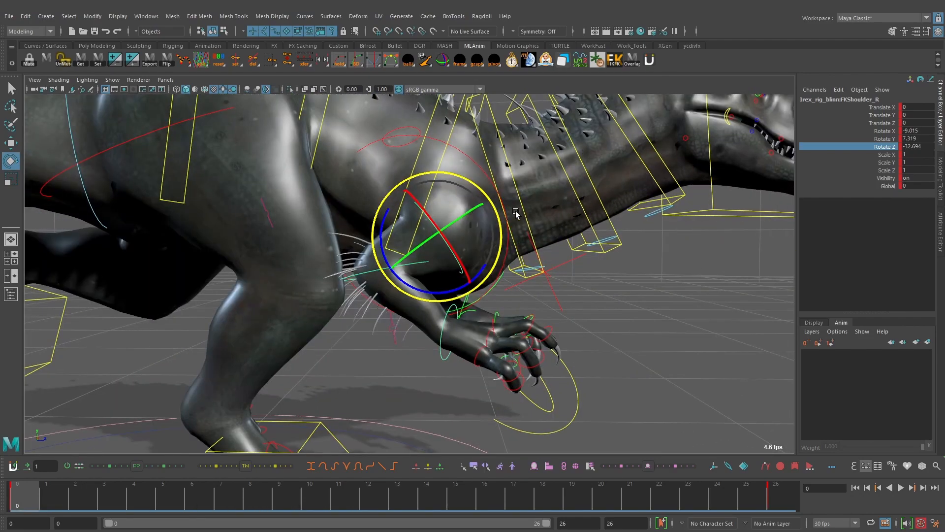
key(w)
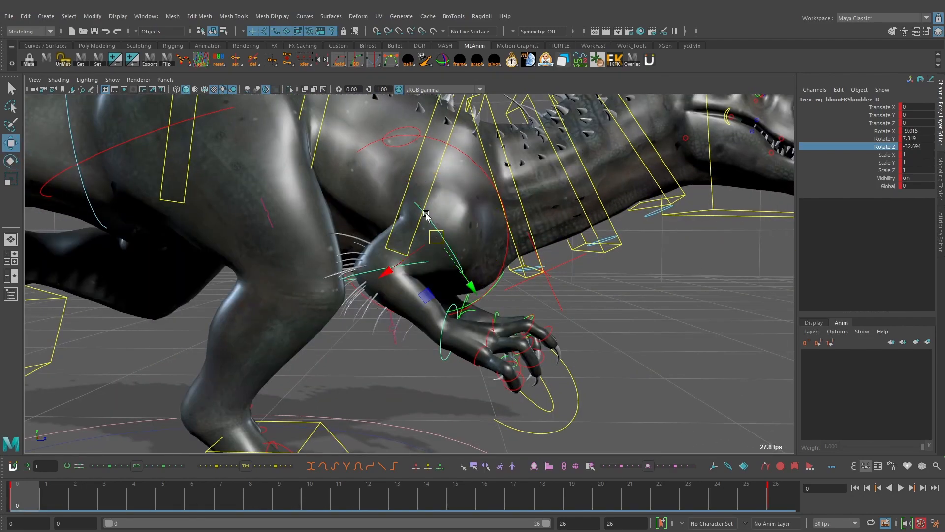
alt+drag(483, 217, 512, 253)
key(e)
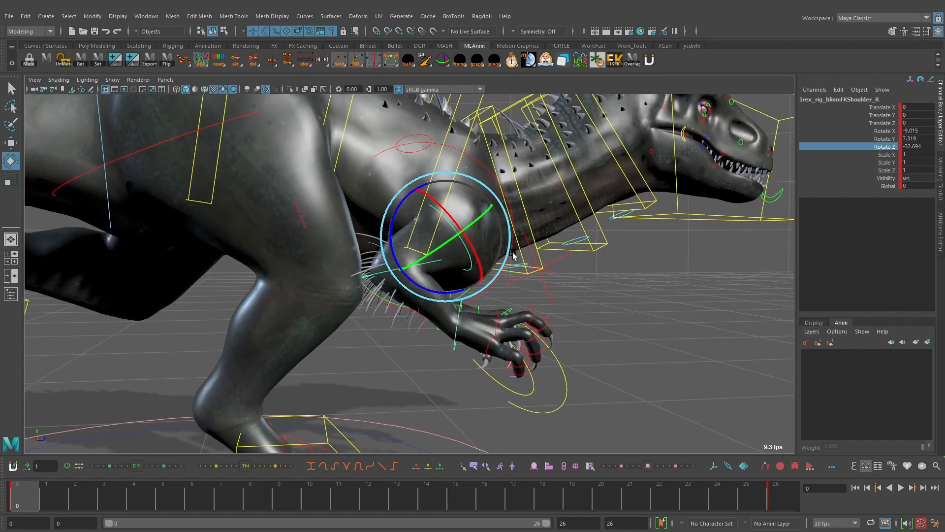
alt+drag(733, 195, 760, 175)
key(w)
alt+drag(552, 221, 559, 225)
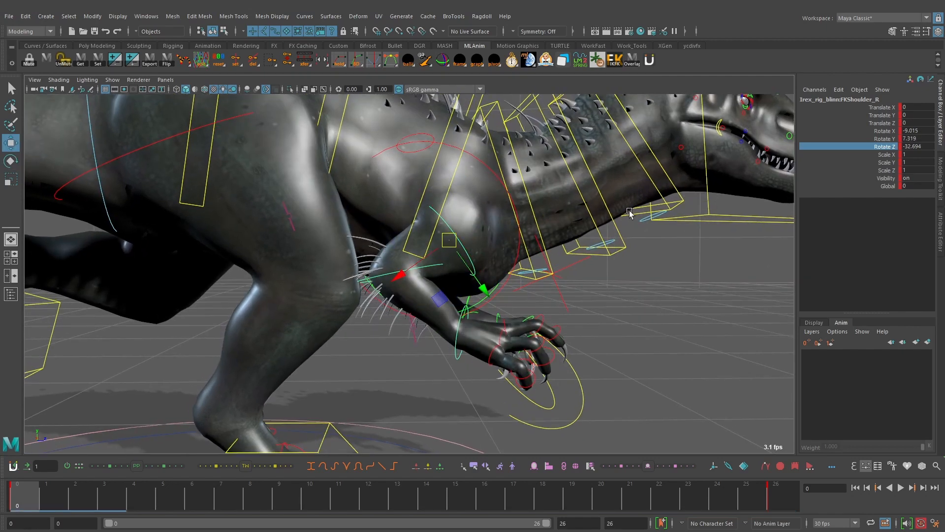
key(e)
middle_drag(624, 216, 603, 277)
alt+drag(604, 276, 518, 269)
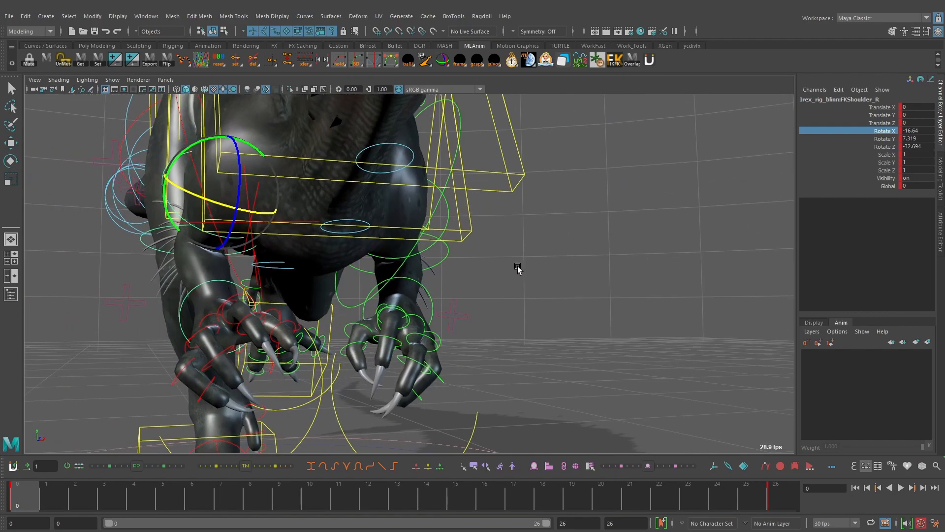
middle_drag(518, 269, 523, 267)
mouse_move(522, 268)
alt+mouse_down()
mouse_move(502, 274)
mouse_move(534, 269)
alt+mouse_up()
middle_drag(501, 284, 496, 285)
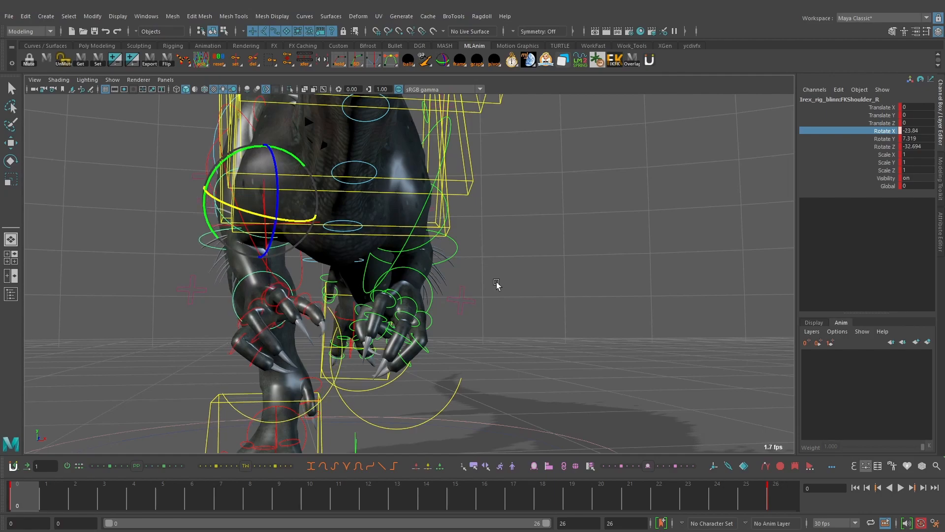
Adjust the right shoulder control's Y rotation to about 2.3.
scroll(497, 285, down, 5)
alt+drag(418, 290, 551, 281)
click(540, 231)
scroll(591, 290, up, 4)
alt+drag(605, 300, 452, 291)
middle_drag(453, 290, 445, 290)
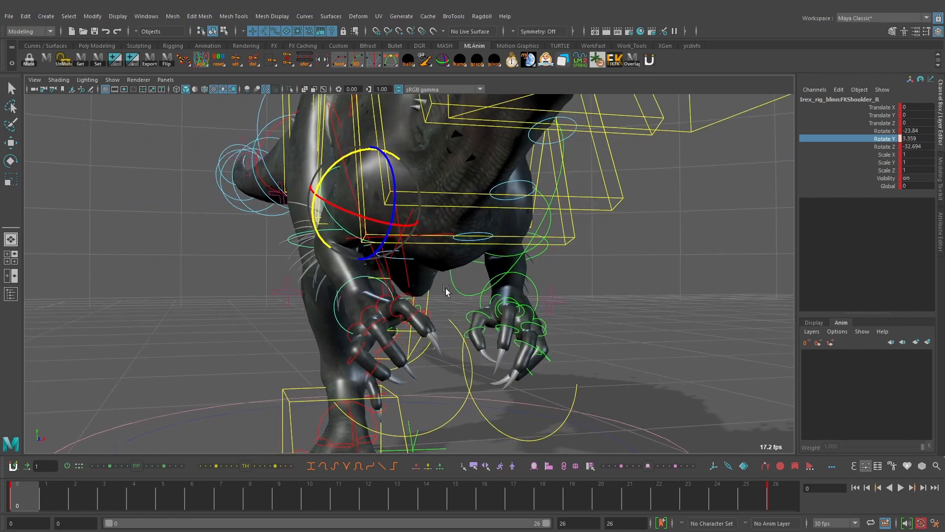
alt+drag(445, 289, 438, 276)
middle_drag(438, 276, 456, 276)
Swing the right upper arm by rotating the shoulder control around Z to about -7.5.
scroll(371, 251, down, 3)
alt+drag(372, 258, 481, 264)
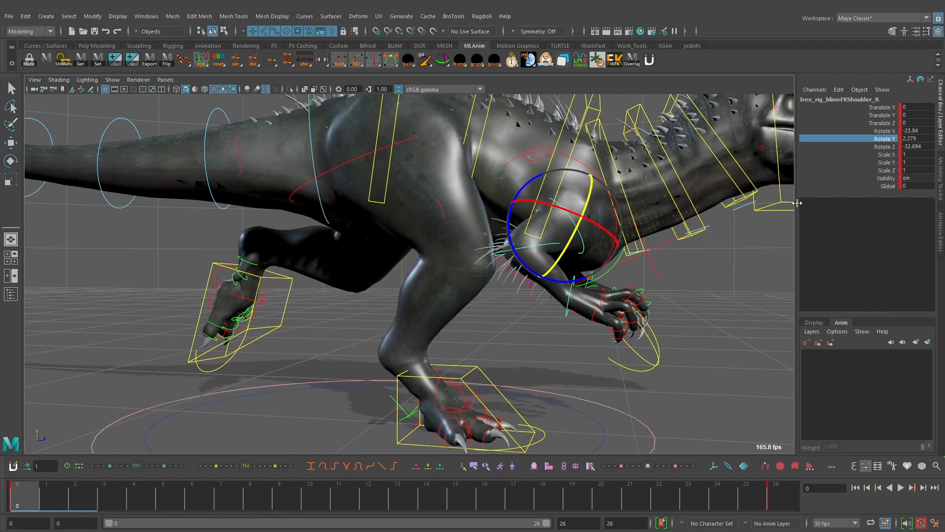
click(884, 146)
alt+drag(631, 257, 644, 276)
middle_drag(628, 281, 662, 284)
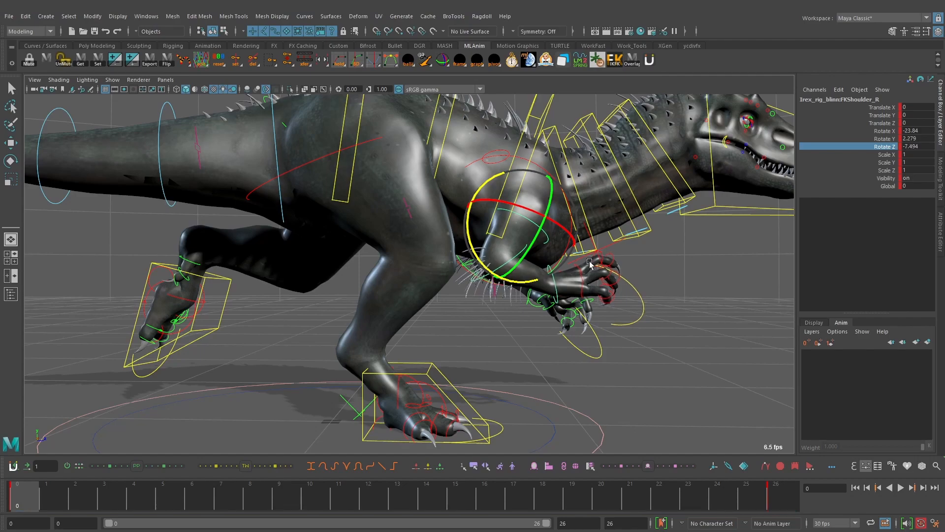
Rotate the right elbow control to about Z 19.1 and X 7.7.
alt+drag(506, 256, 561, 259)
click(507, 266)
key(w)
click(509, 269)
key(e)
alt+right_drag(561, 259, 601, 253)
click(881, 148)
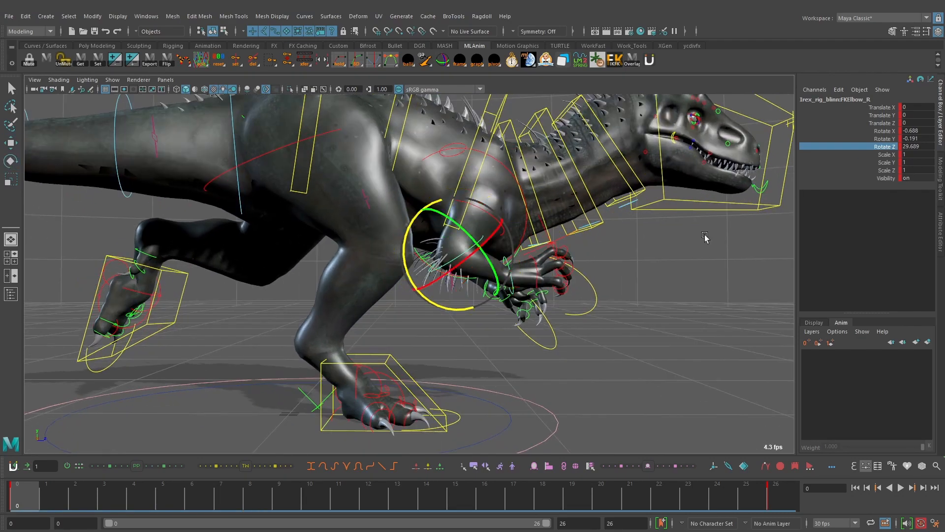
mouse_move(699, 236)
middle_down()
mouse_move(661, 251)
mouse_move(688, 251)
middle_up()
alt+drag(688, 251, 579, 245)
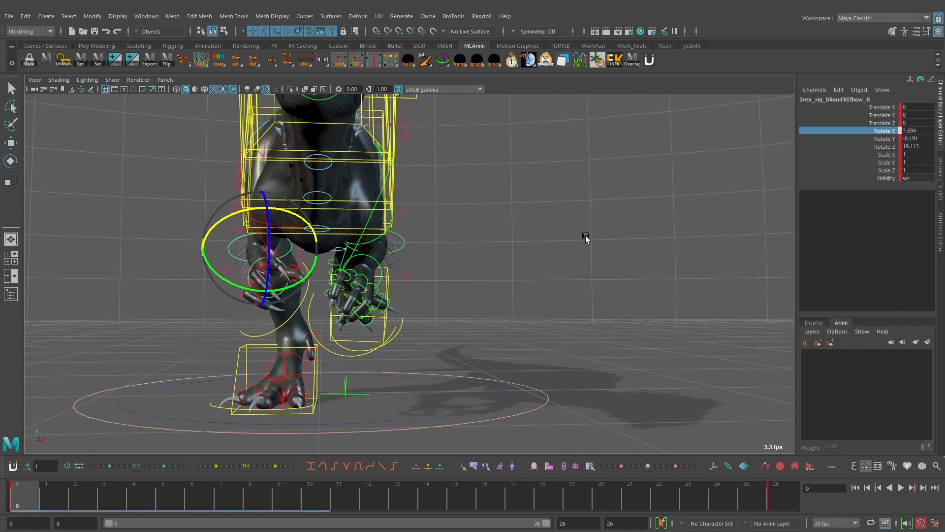
key(Down)
middle_drag(586, 237, 589, 262)
key(ctrl+z)
Rotate the right wrist control to about X 16.4 and Z 31.9.
key(w)
alt+drag(433, 246, 609, 228)
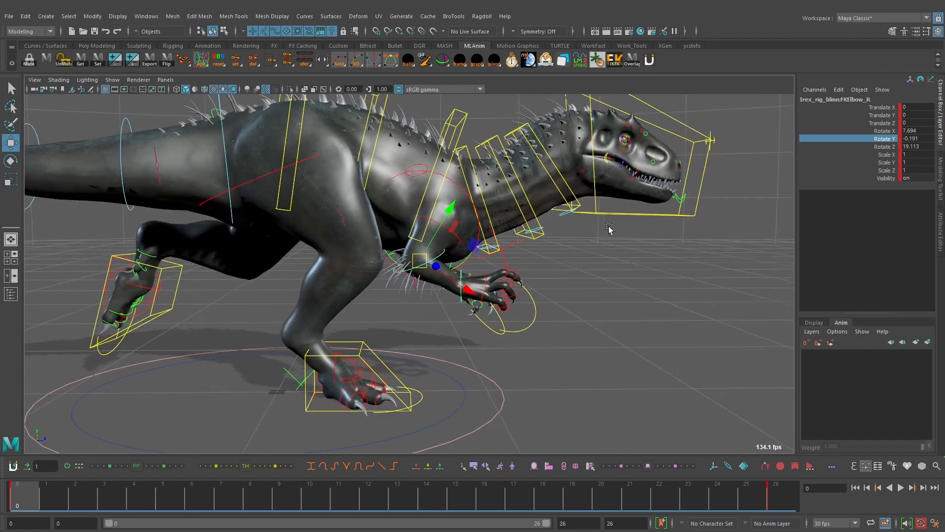
click(460, 276)
key(f)
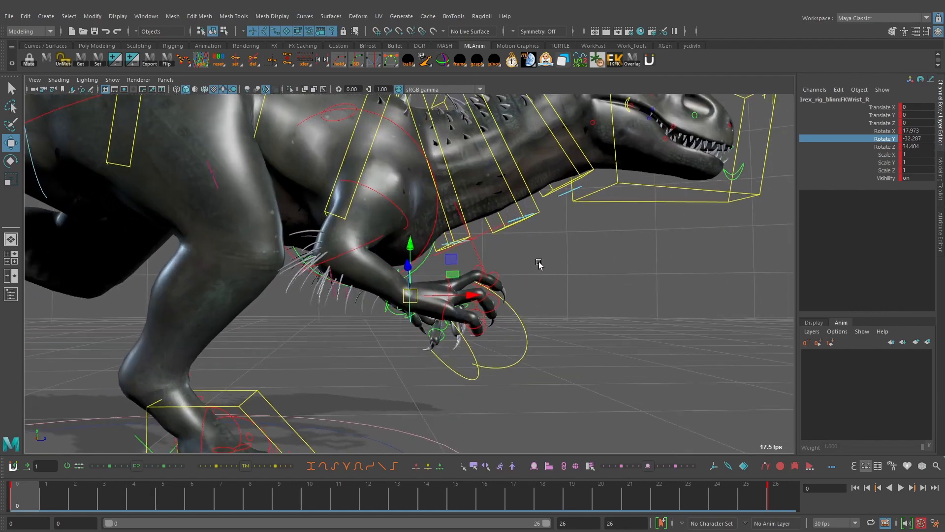
key(e)
alt+drag(742, 228, 708, 257)
drag(609, 252, 609, 256)
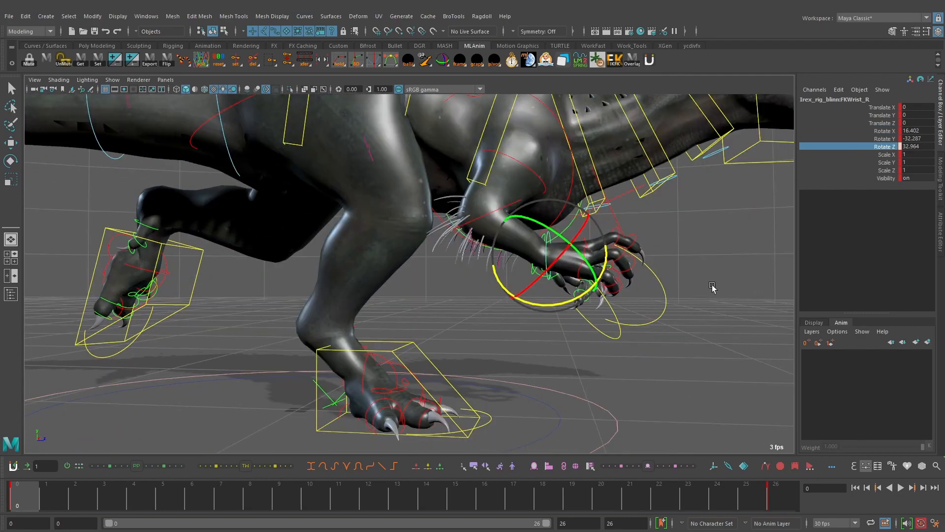
middle_drag(712, 287, 710, 286)
scroll(709, 286, down, 4)
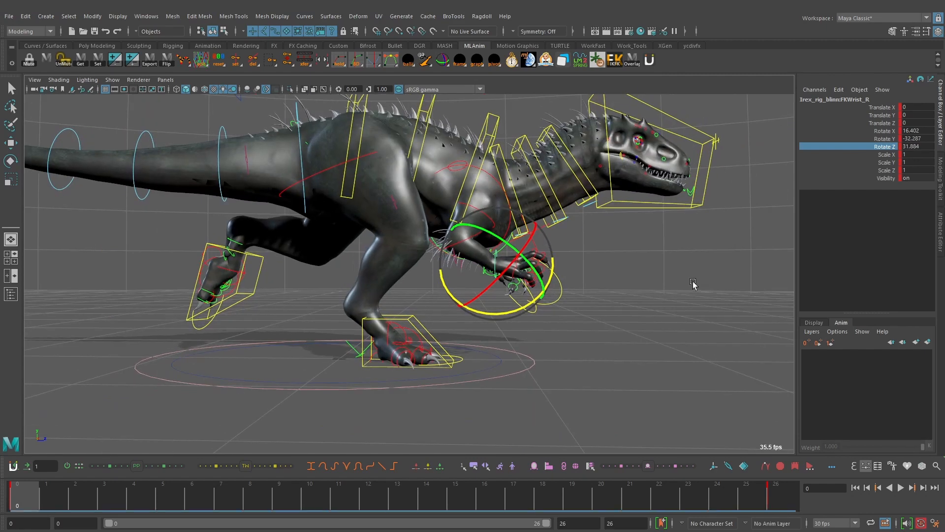
Select the right shoulder, elbow and wrist controls together and advance the animation to frame 3.
alt+drag(686, 284, 564, 225)
alt+drag(347, 219, 481, 226)
alt+right_drag(481, 226, 601, 225)
alt+middle_drag(649, 221, 594, 217)
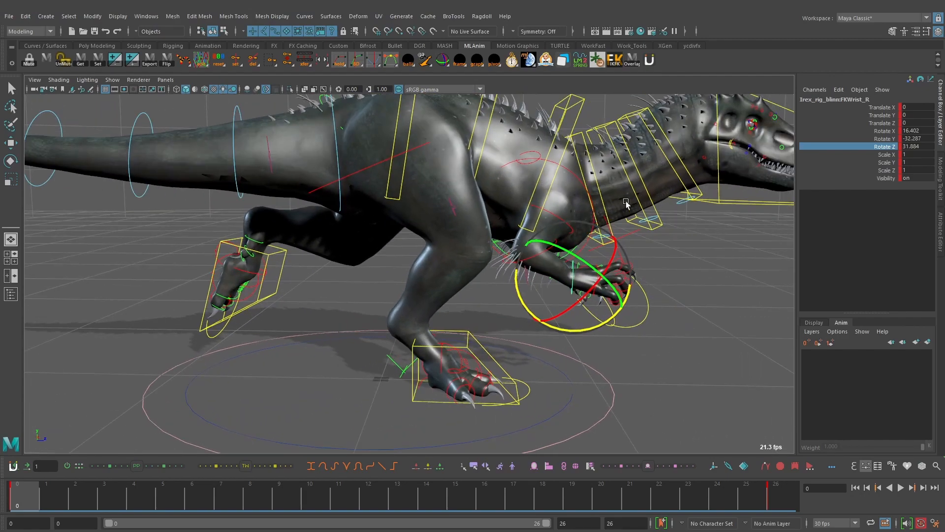
alt+drag(625, 201, 504, 185)
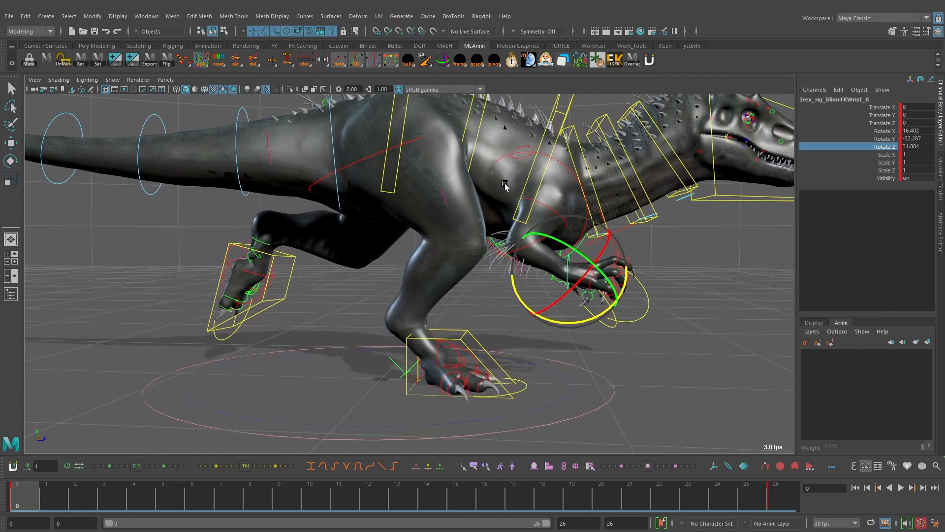
key(q)
click(548, 242)
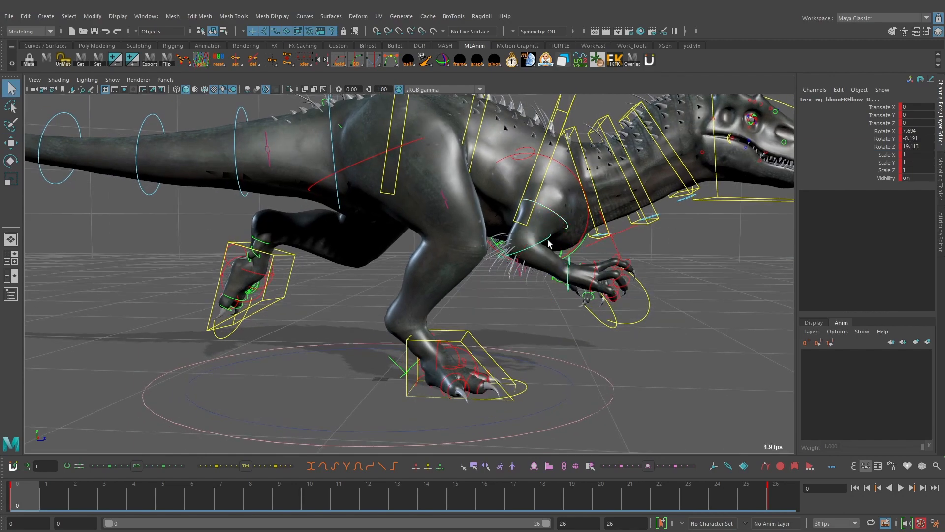
shift+click(568, 274)
key(w)
alt+drag(592, 249, 624, 232)
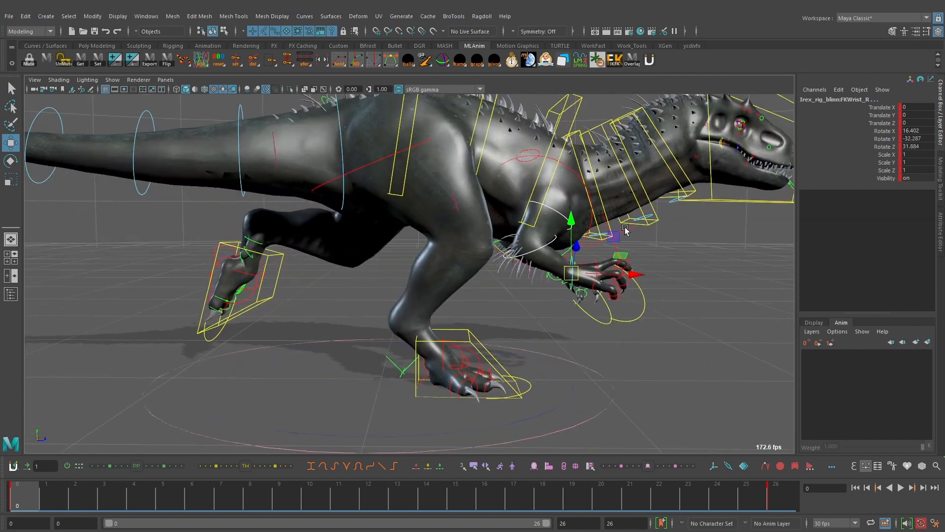
alt+middle_drag(624, 232, 530, 235)
alt+drag(530, 236, 523, 238)
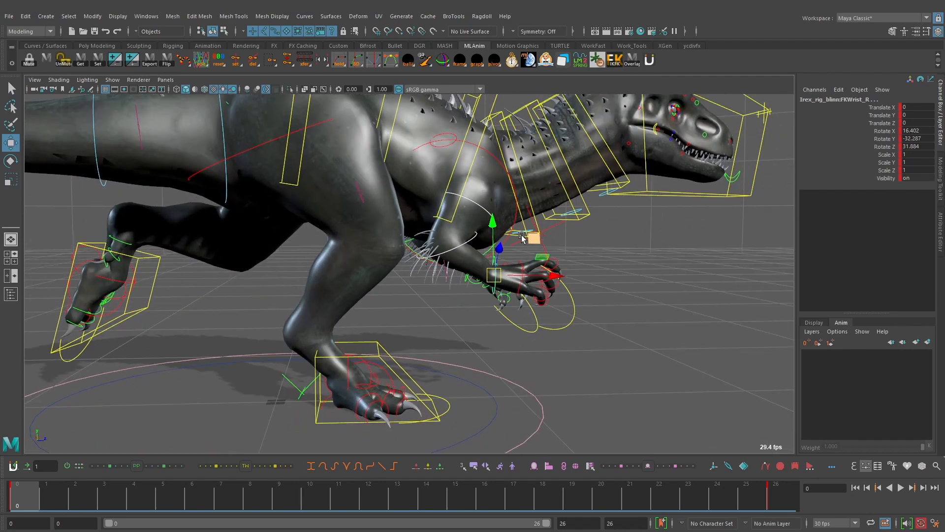
key(alt+v)
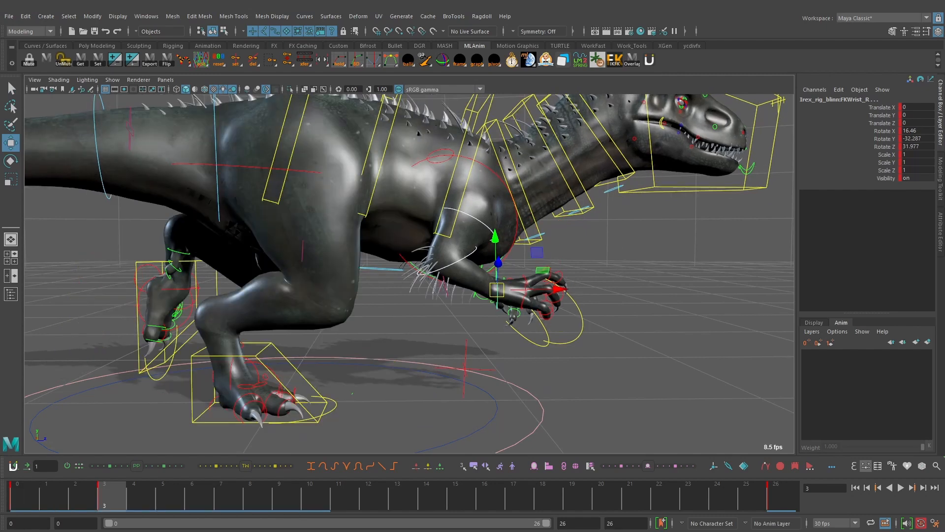
Rotate the right shoulder control around Z to about -16.4 at frame 3, comparing it with the frame 0 pose.
click(471, 214)
alt+drag(514, 238, 507, 233)
alt+right_drag(507, 233, 485, 238)
key(comma)
key(period)
click(882, 147)
middle_drag(681, 251, 668, 255)
key(comma)
key(period)
key(comma)
key(period)
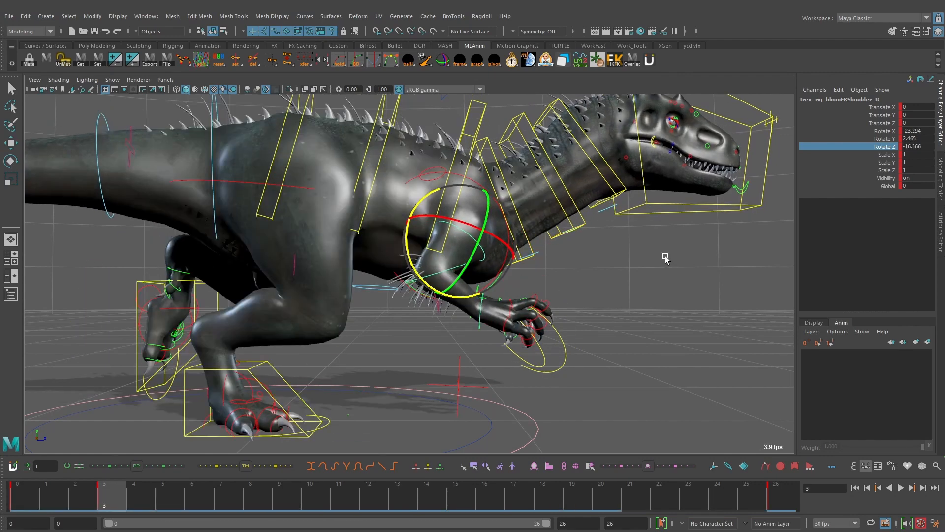
Flip between the frame 0 and frame 3 poses and refine the right shoulder's Z rotation to about -17.8.
key(comma)
key(period)
key(comma)
key(period)
key(comma)
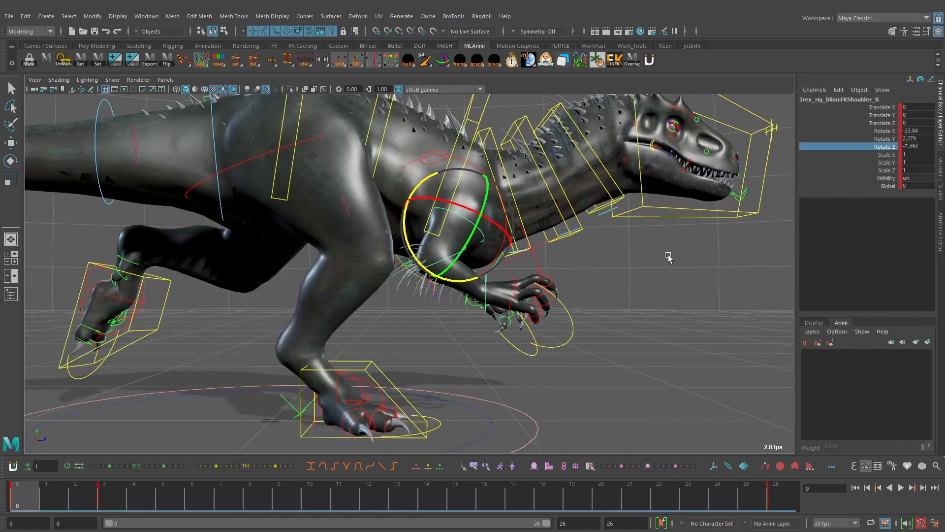
key(period)
key(comma)
key(period)
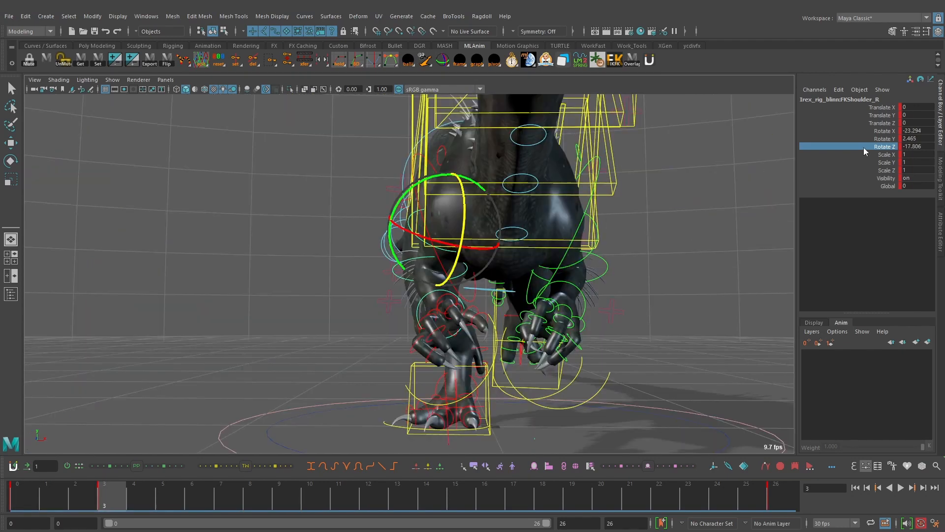
Rotate the right shoulder control around Y to about 6.7 at frame 3.
click(872, 138)
middle_drag(641, 294, 649, 294)
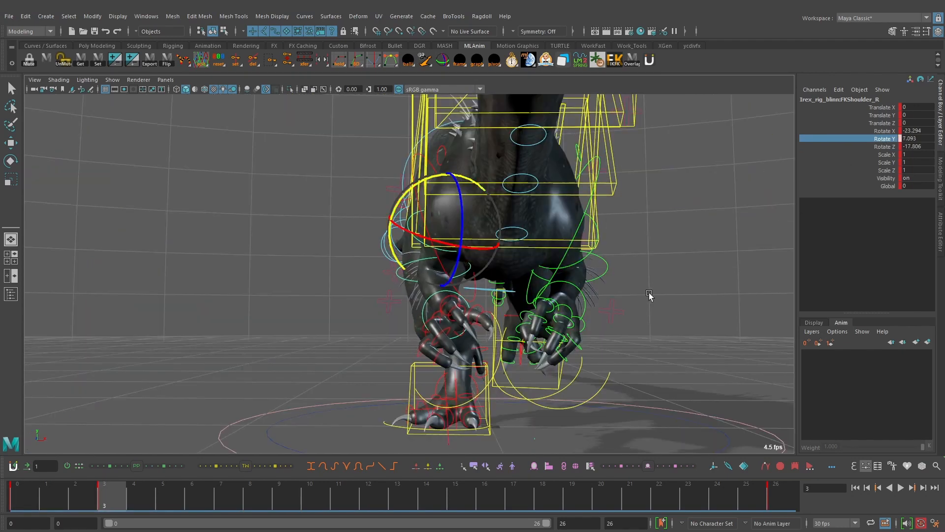
key(comma)
key(period)
key(comma)
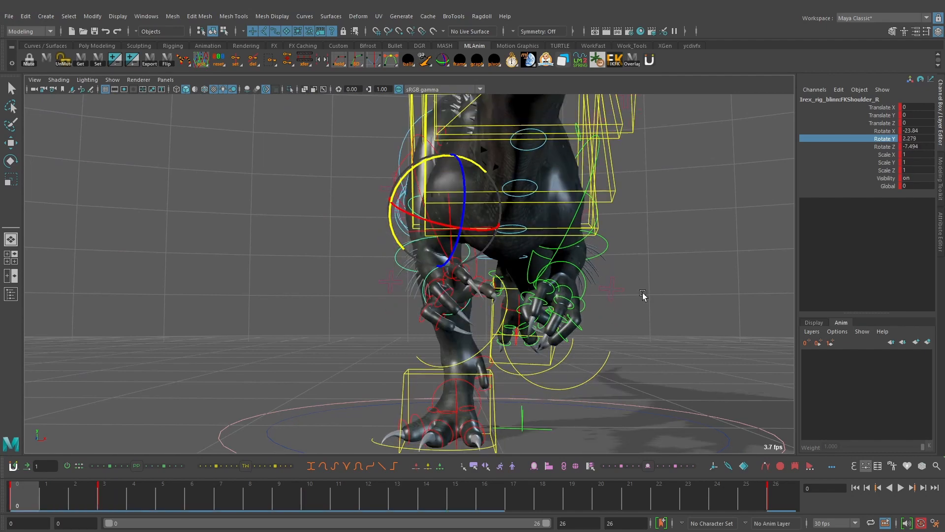
key(period)
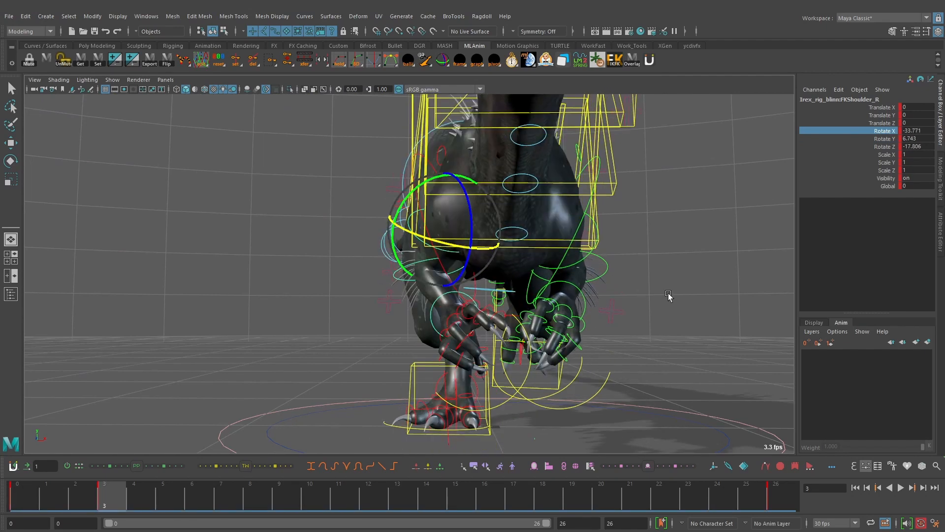
Rotate the right shoulder control around X to about -31.3 at frame 3, checking it against frame 0.
key(comma)
key(period)
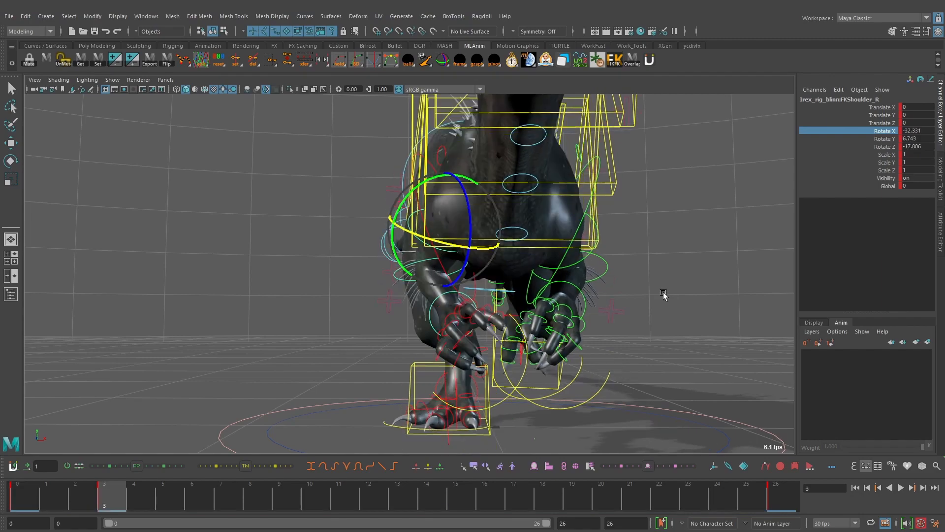
key(comma)
key(period)
alt+drag(497, 297, 616, 302)
key(comma)
key(period)
key(comma)
key(period)
Bend the right elbow control around Z to about 36.8 at frame 3.
alt+right_drag(615, 302, 571, 308)
key(q)
click(499, 282)
key(w)
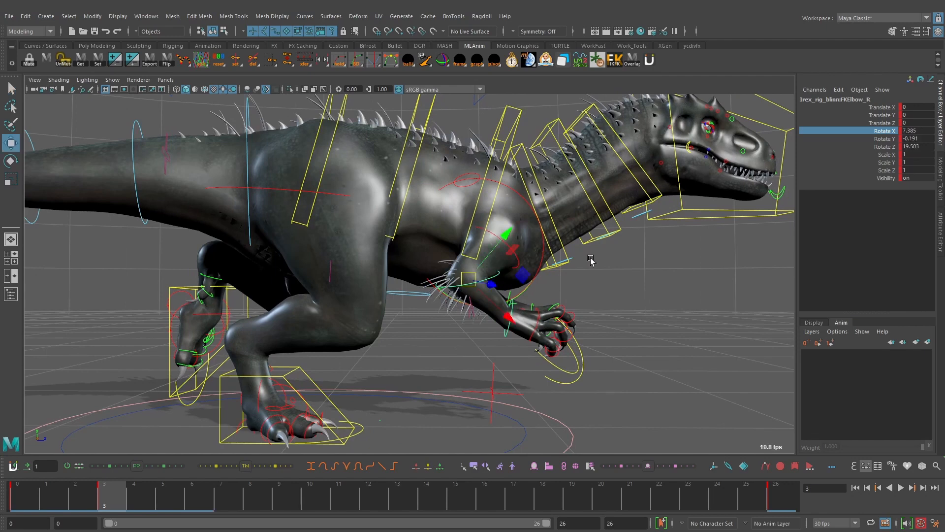
alt+drag(562, 268, 547, 257)
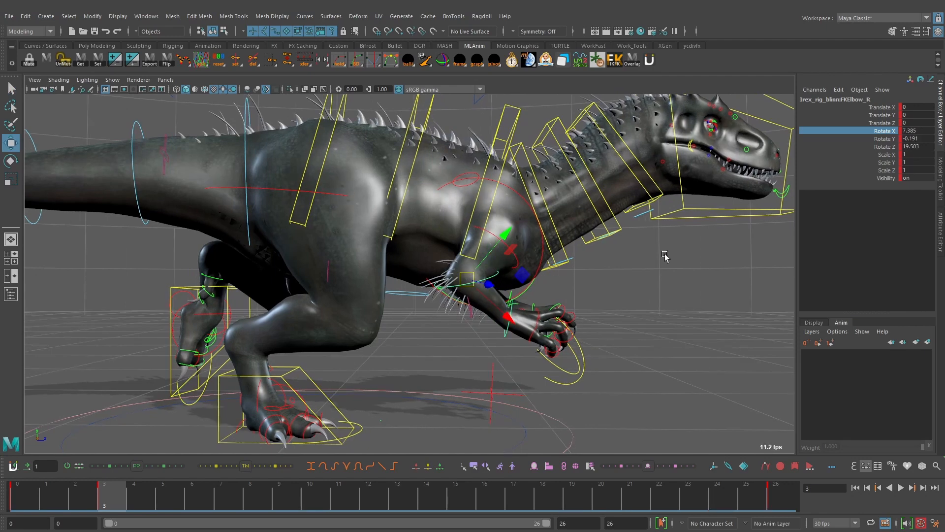
key(e)
key(comma)
key(period)
key(comma)
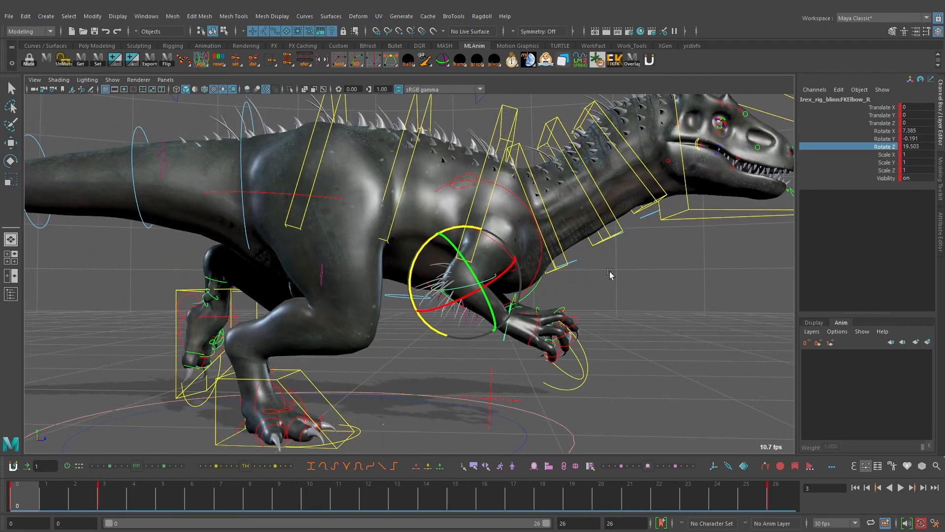
key(period)
middle_drag(608, 274, 581, 270)
Compare the arm poses at frames 0 and 3 and refine the right elbow's Z rotation to about 32.8.
key(comma)
key(period)
key(comma)
key(period)
alt+drag(592, 275, 593, 274)
key(comma)
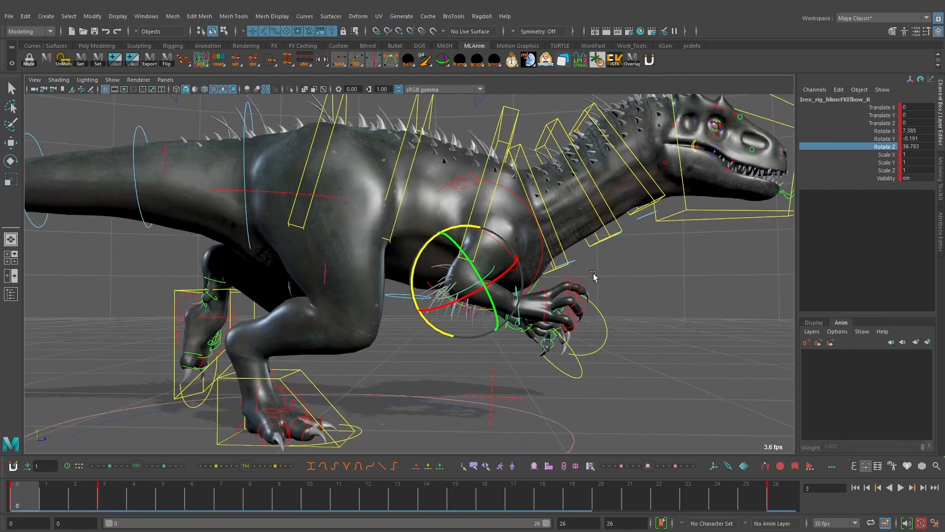
key(period)
key(comma)
key(period)
key(comma)
key(period)
middle_drag(595, 278, 615, 289)
Rotate the right elbow control around X to about 10.4 at frame 3.
alt+drag(616, 290, 536, 266)
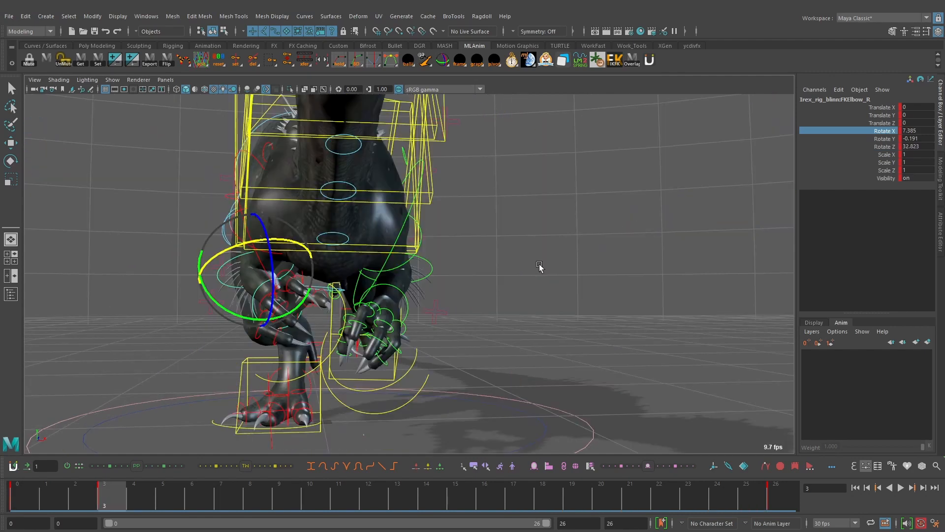
middle_drag(541, 266, 535, 265)
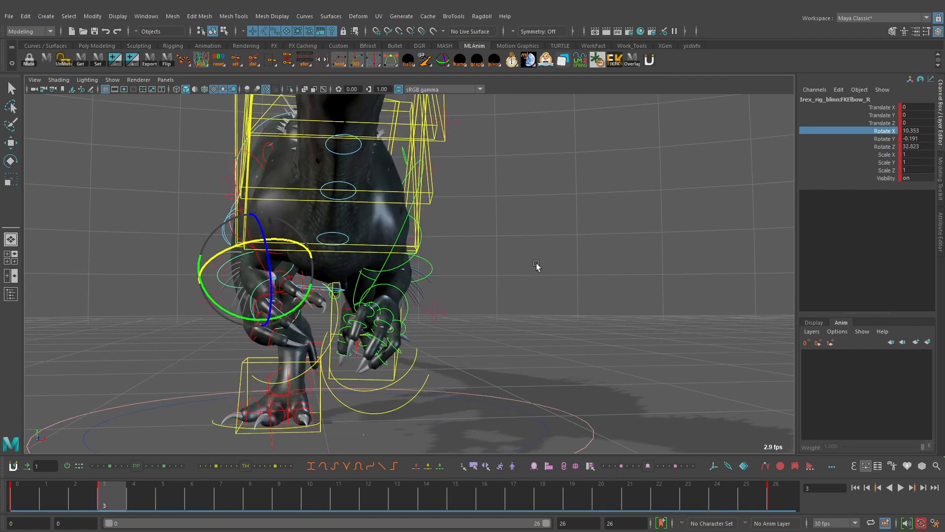
alt+drag(532, 282, 639, 311)
Rotate the right wrist control around Z to about 38.5 at frame 3.
key(w)
key(q)
scroll(547, 309, up, 2)
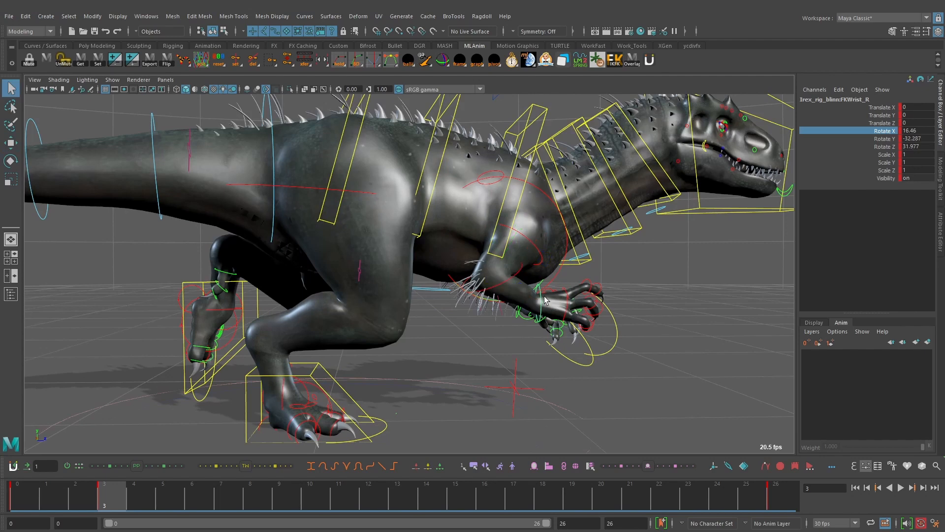
key(w)
alt+right_drag(545, 300, 664, 280)
alt+middle_drag(664, 280, 576, 269)
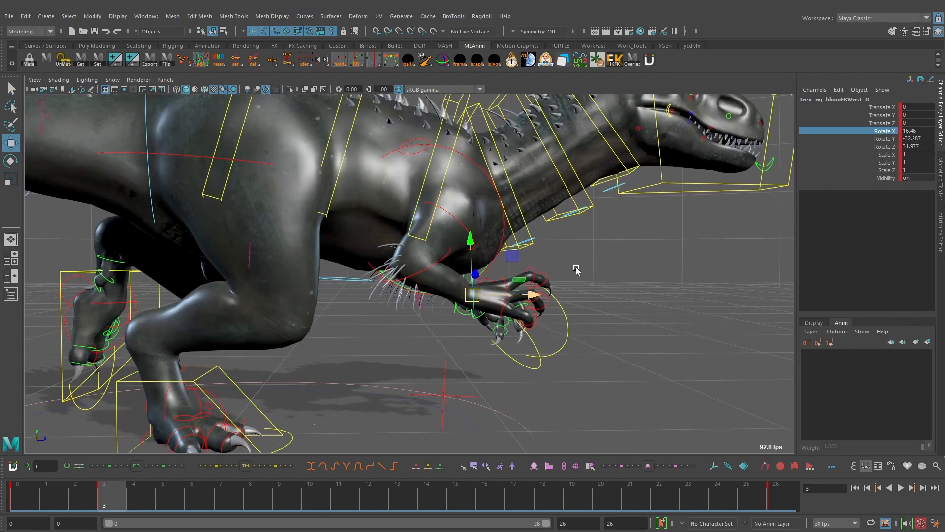
click(883, 149)
alt+middle_drag(694, 284, 633, 280)
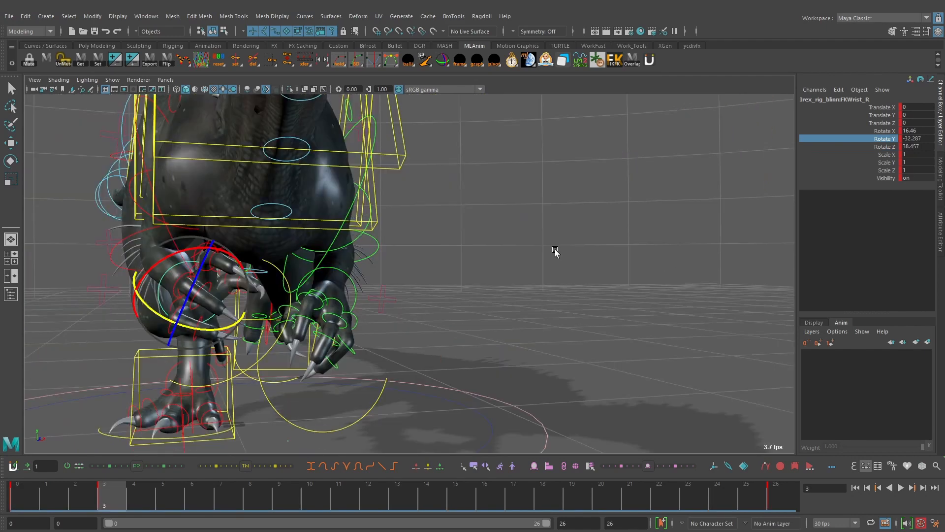
Rotate the right wrist control around Y to about -36.3 at frame 3, checking it against frame 0.
middle_drag(555, 252, 556, 252)
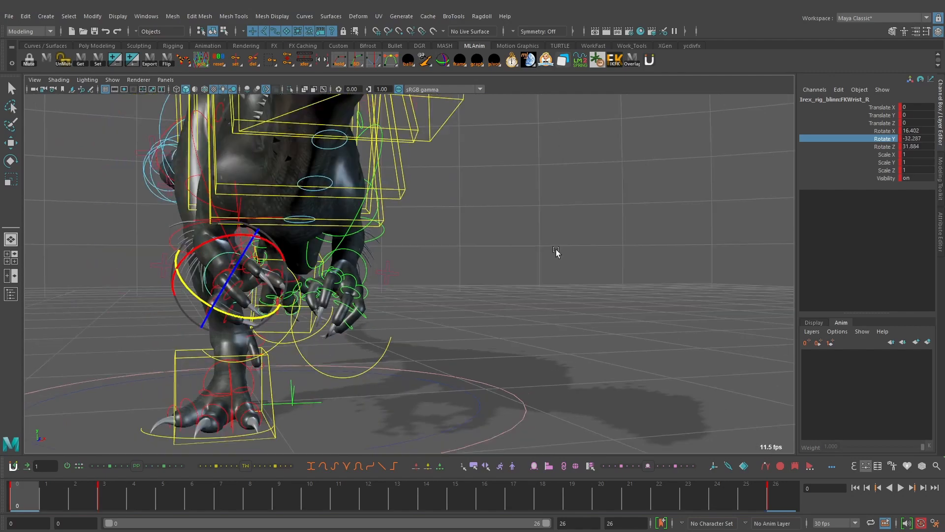
key(comma)
alt+drag(556, 252, 495, 265)
key(period)
key(comma)
key(period)
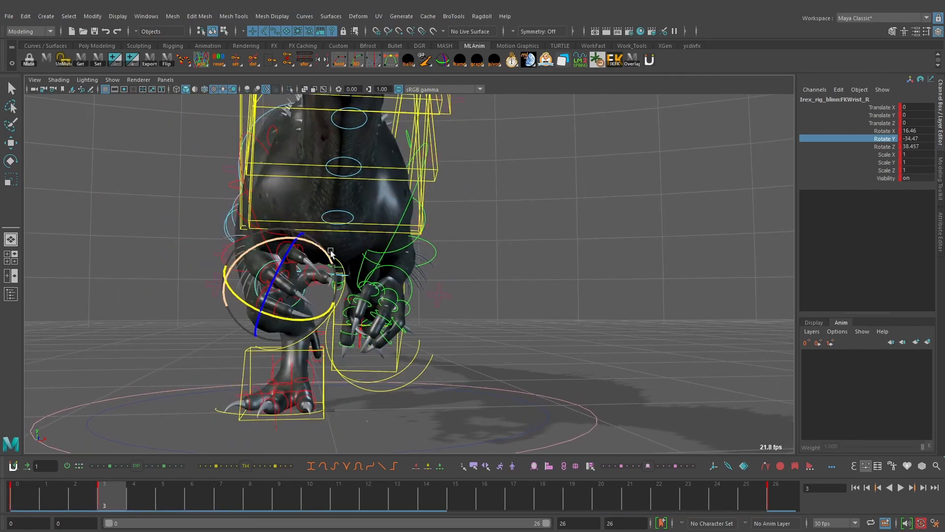
key(comma)
key(period)
middle_drag(542, 270, 544, 270)
key(comma)
key(period)
alt+drag(544, 270, 608, 270)
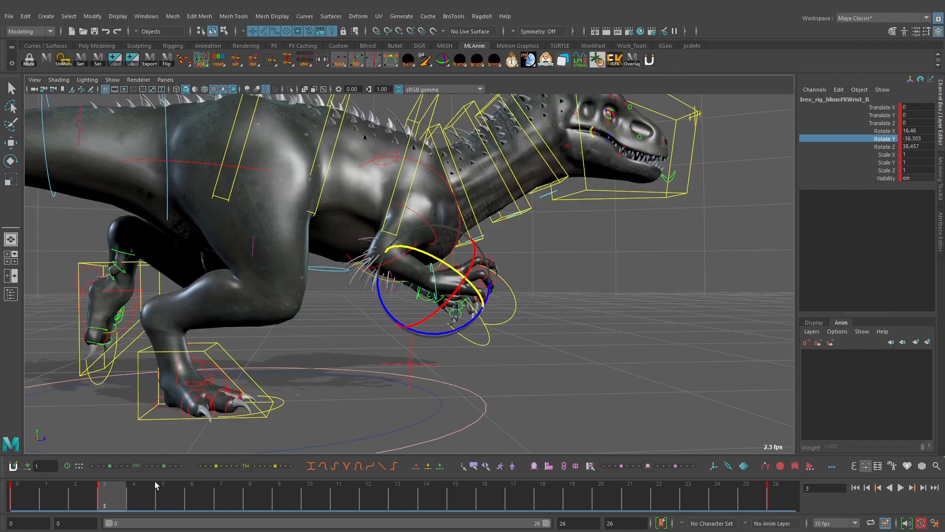
Move to frame 6 and set a key on the right shoulder, elbow and wrist controls.
drag(158, 484, 190, 491)
key(q)
click(386, 233)
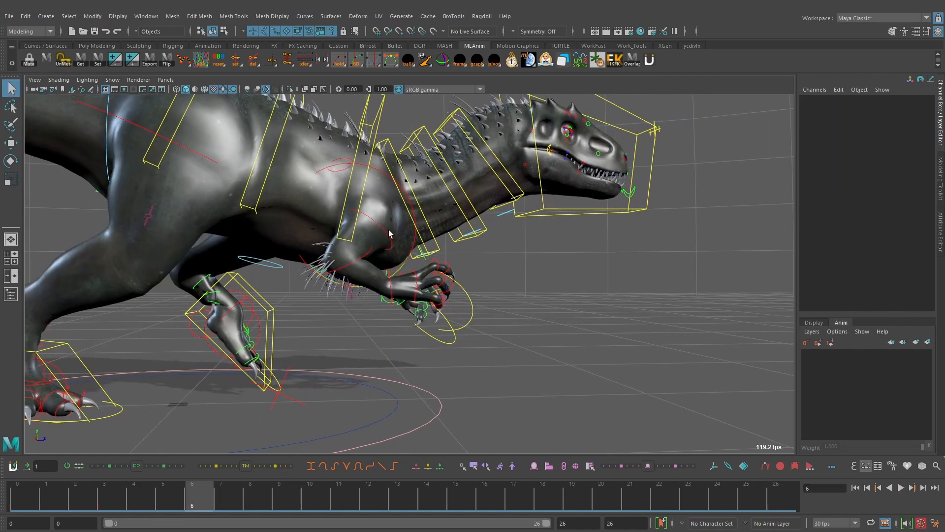
click(388, 234)
shift+click(369, 253)
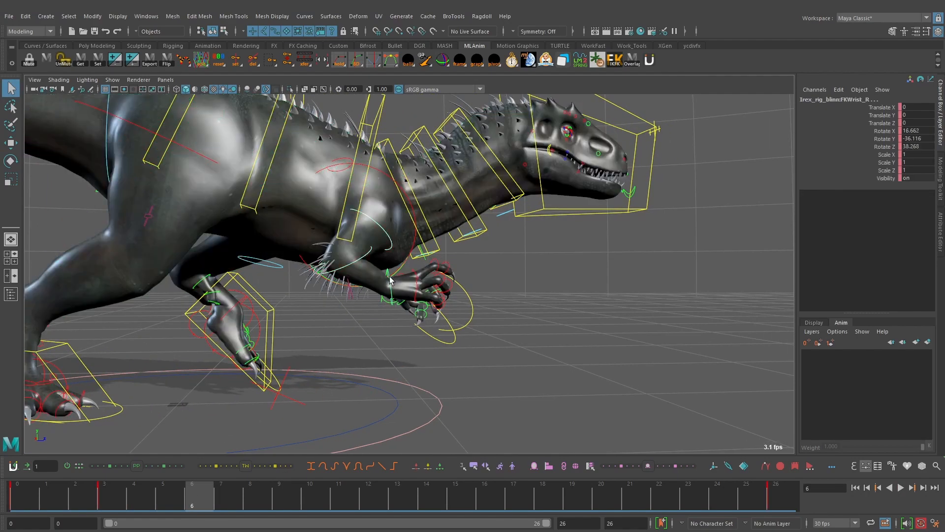
key(s)
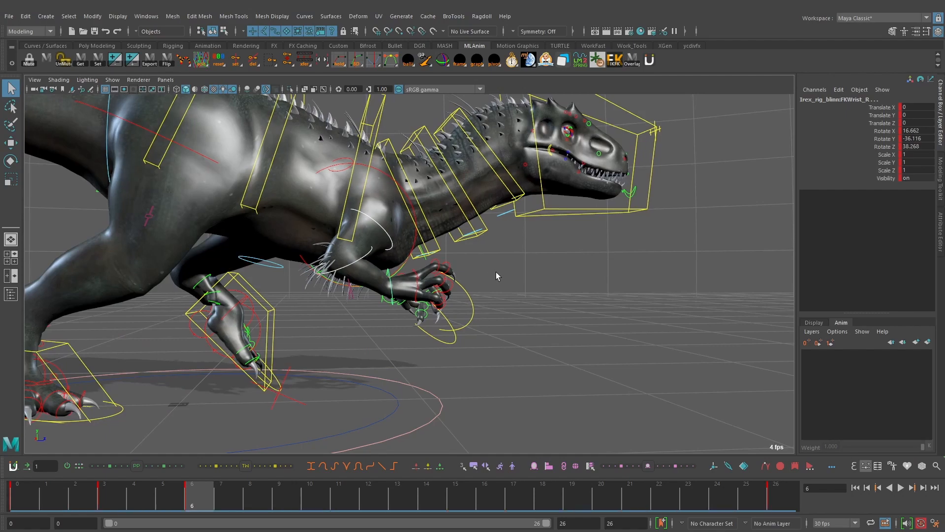
Rotate the right shoulder control around X to about -38.1 at frame 6, comparing it with the frame 3 pose.
click(392, 237)
click(391, 236)
alt+middle_drag(470, 230, 628, 236)
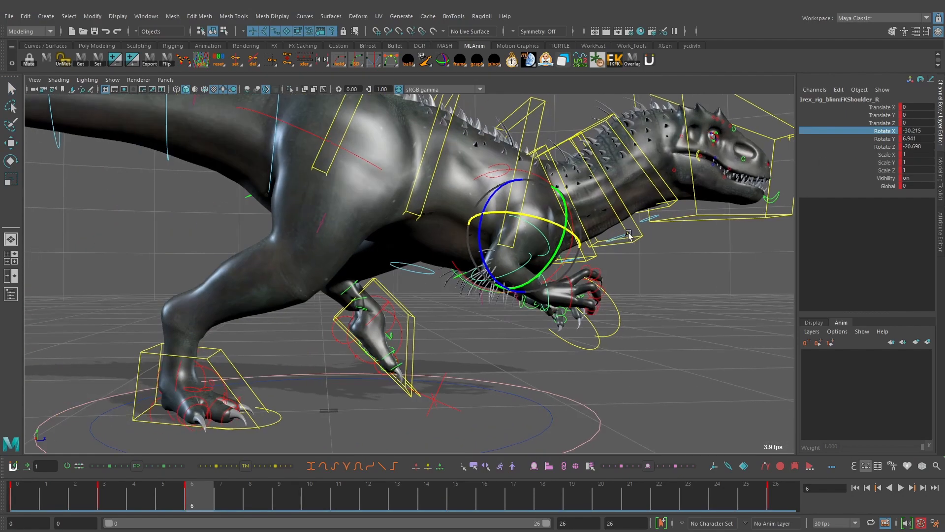
alt+drag(629, 236, 542, 226)
mouse_move(541, 226)
alt+middle_down()
mouse_move(557, 227)
mouse_move(547, 227)
alt+middle_up()
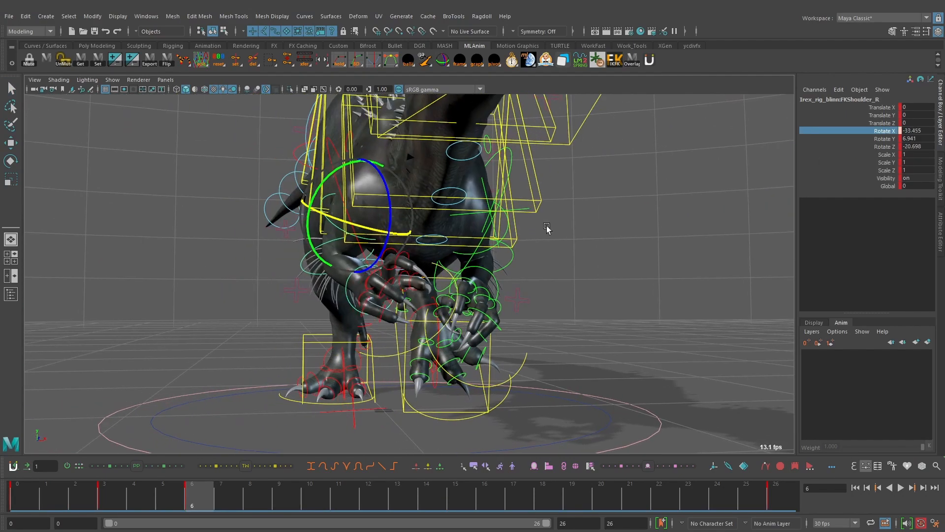
key(alt+v)
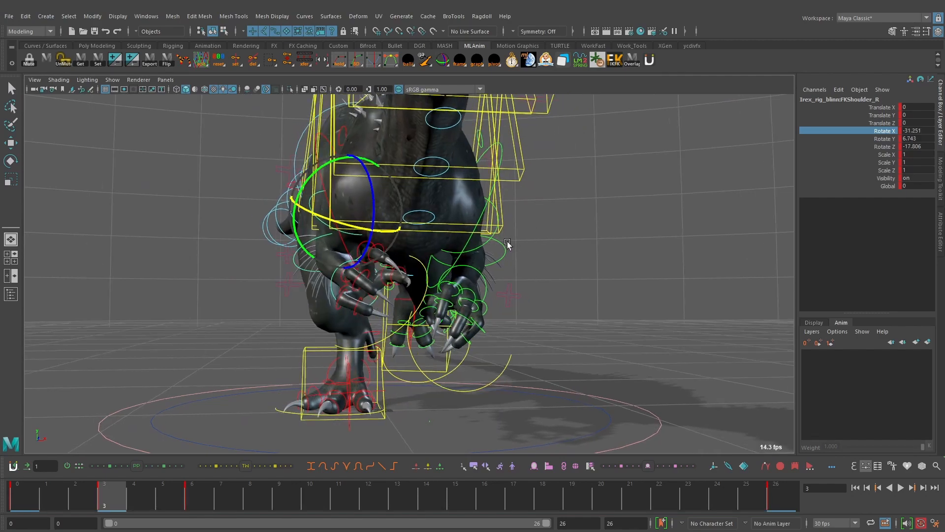
key(period)
key(period)
alt+drag(524, 243, 535, 241)
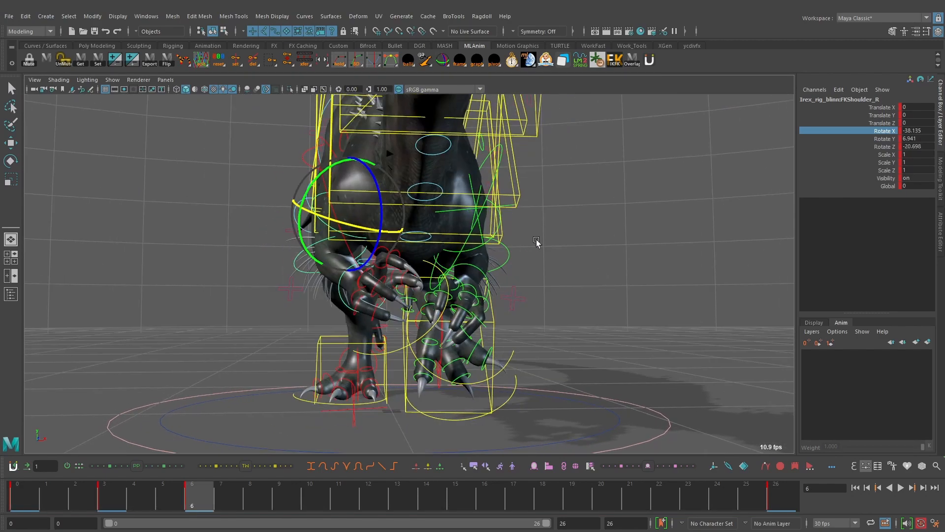
Undo a trial rotation of the right shoulder control and readjust its rotation at frame 6.
middle_drag(545, 238, 639, 227)
key(y)
key(z)
mouse_move(637, 227)
alt+mouse_down()
mouse_move(611, 240)
mouse_move(635, 239)
alt+mouse_up()
middle_drag(672, 240, 699, 243)
alt+drag(699, 243, 679, 263)
key(.)
Rotate the right elbow control around Z to about 16.5 at frame 6.
key(q)
click(514, 270)
key(w)
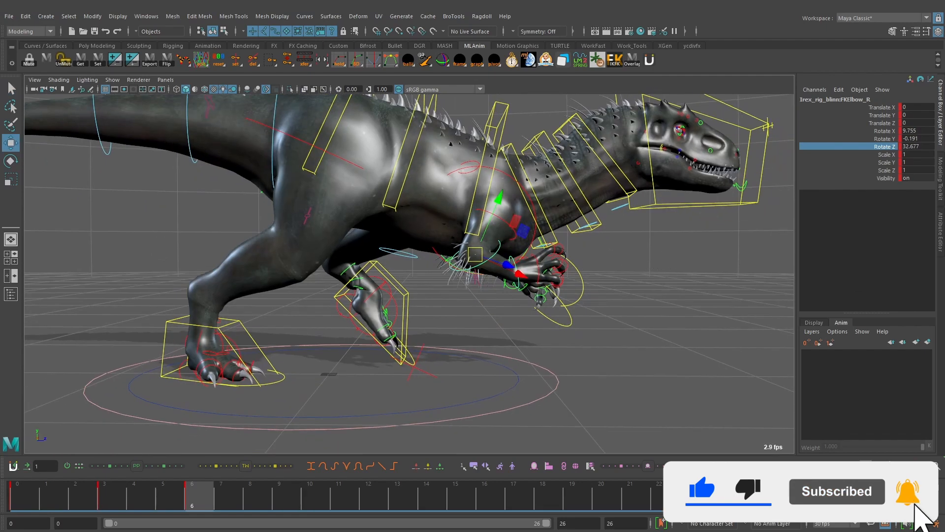
mouse_move(716, 245)
middle_down()
mouse_move(689, 249)
mouse_move(699, 248)
middle_up()
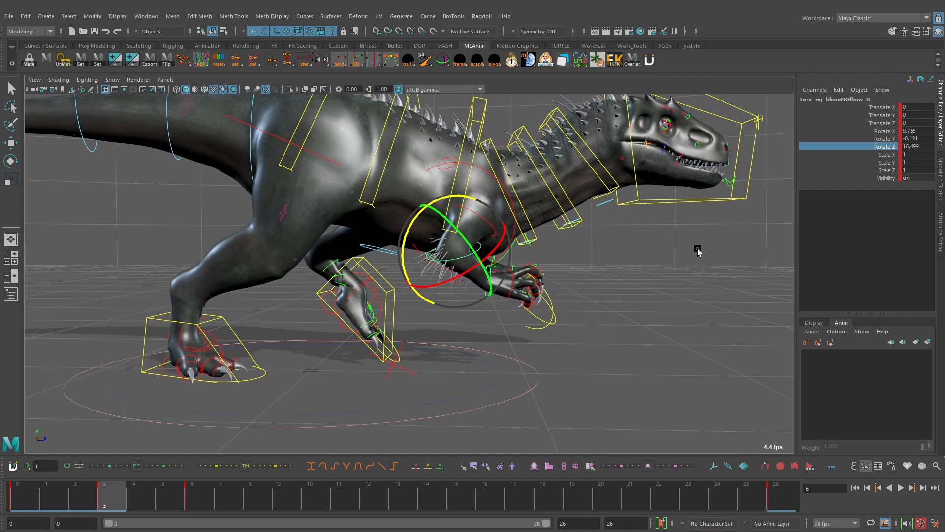
key(.)
key(.)
Rotate the right elbow control around X to about 13.9 and adjust its Y rotation at frame 6.
alt+drag(699, 248, 605, 249)
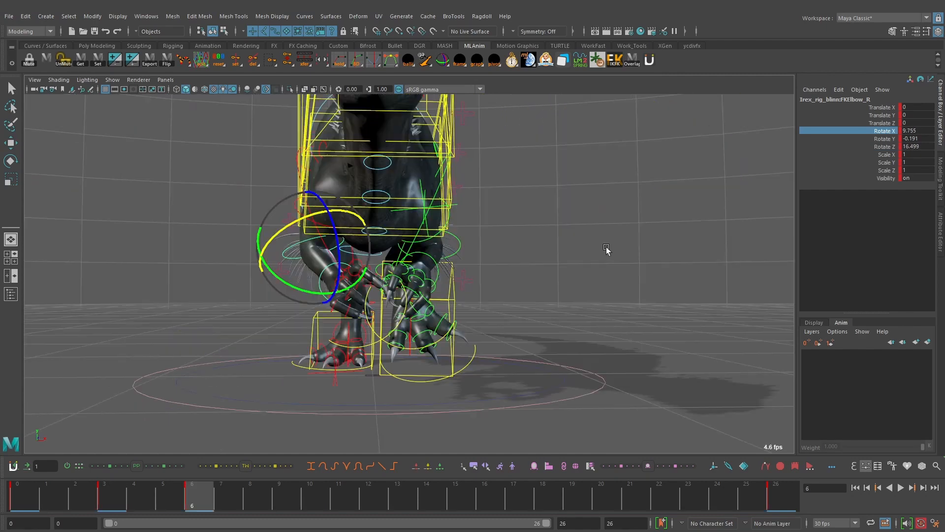
key(.)
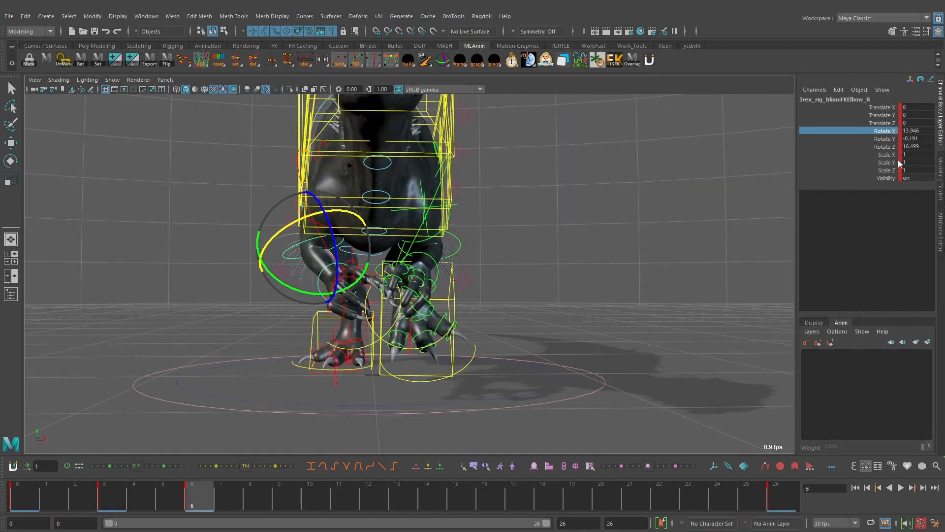
click(886, 140)
key(alt+.)
Step through the frames in side view to check the right arm's motion, ending at frame 6.
alt+drag(561, 251, 665, 271)
scroll(685, 287, down, 2)
key(alt+.)
key(alt+.)
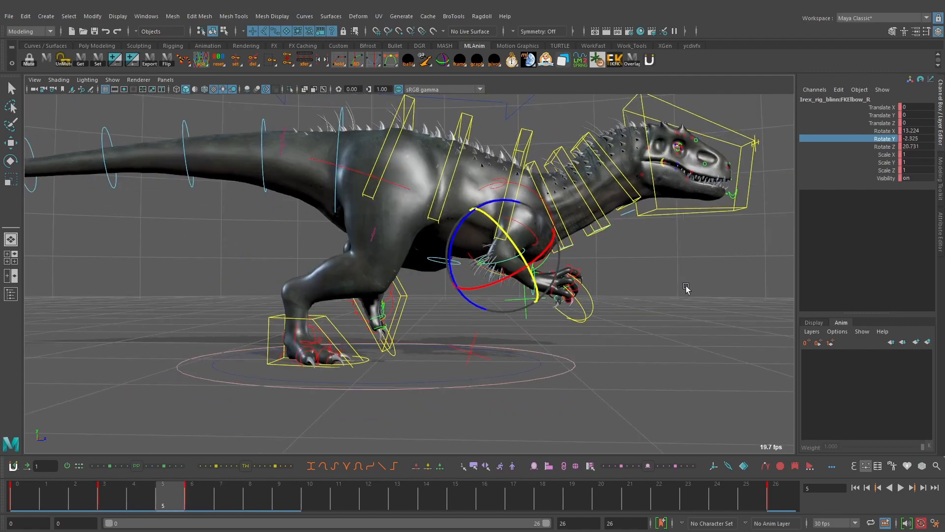
key(alt+.)
key(alt+.)
key(.)
key(.)
Rotate the right wrist control around Z to about 39.3 at frame 6.
click(532, 291)
key(w)
scroll(635, 291, up, 2)
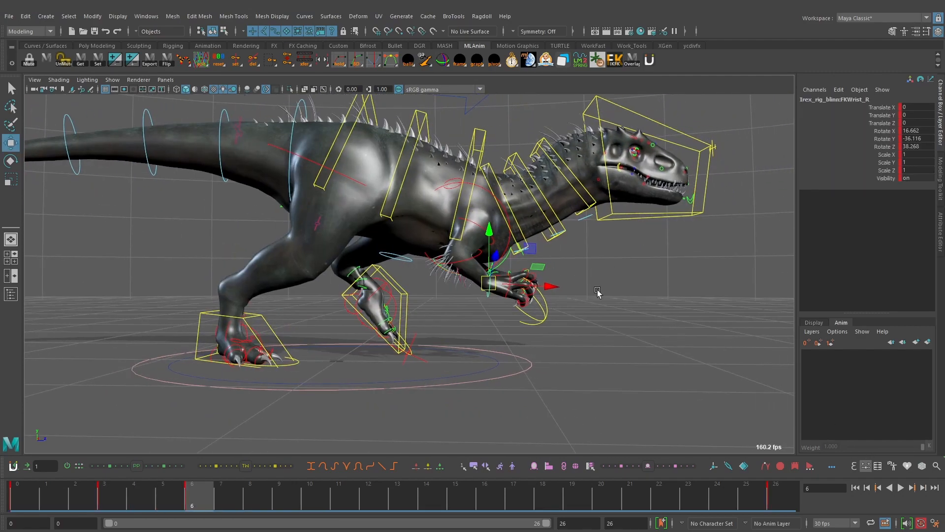
key(e)
scroll(615, 295, up, 3)
click(886, 147)
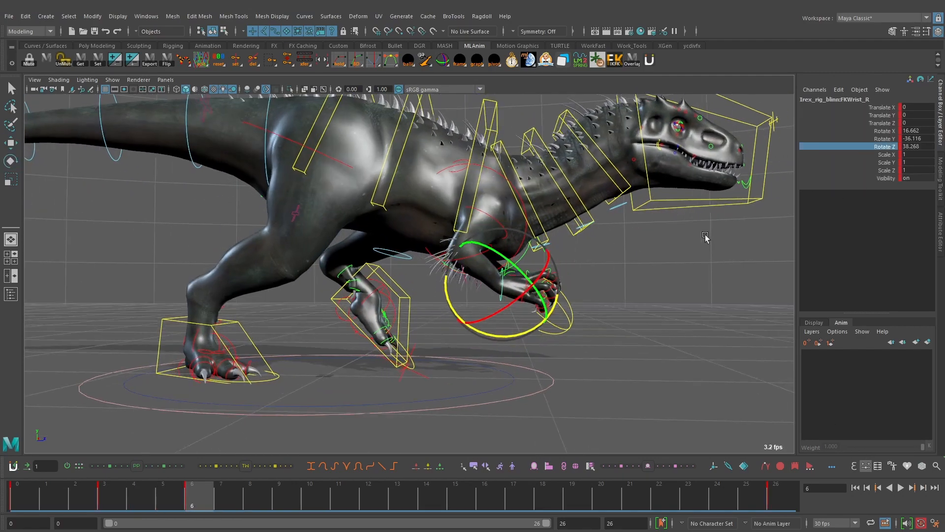
middle_drag(674, 257, 669, 257)
alt+drag(669, 257, 616, 288)
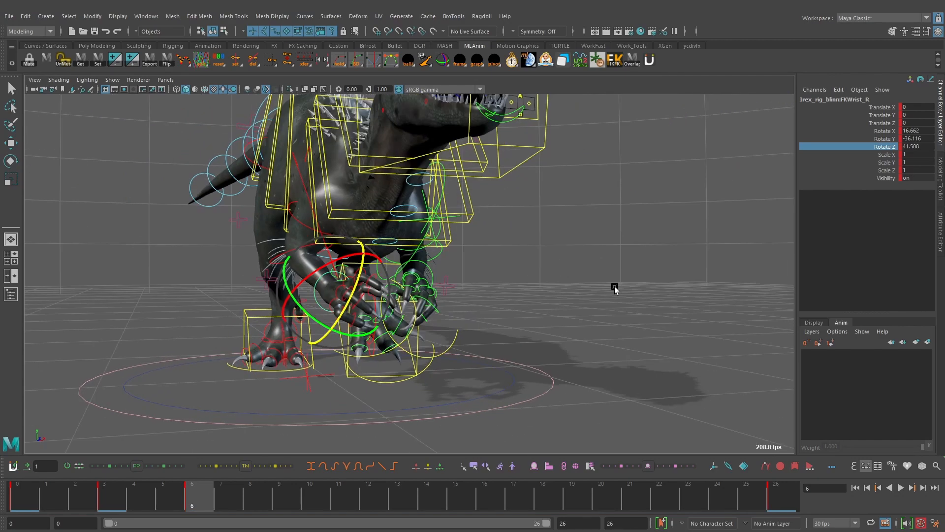
middle_drag(615, 289, 610, 284)
alt+drag(610, 284, 708, 275)
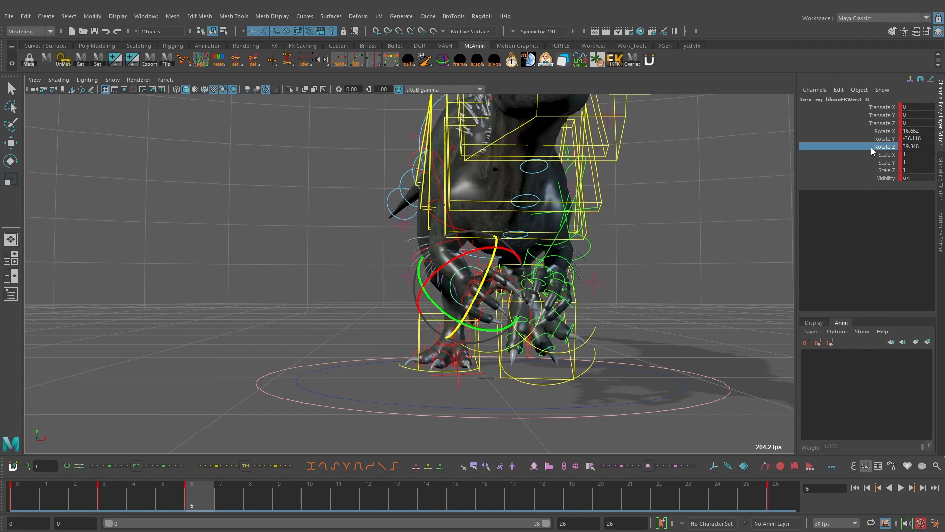
Rotate the right wrist control around X to about 23.2 at frame 6.
click(871, 133)
middle_drag(639, 254, 623, 252)
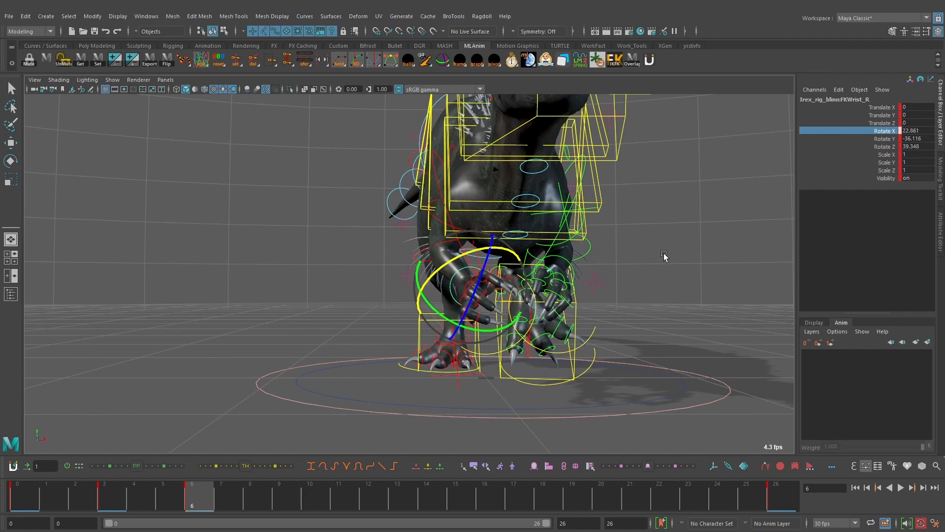
middle_drag(664, 256, 663, 257)
key(comma)
key(period)
alt+drag(655, 267, 647, 267)
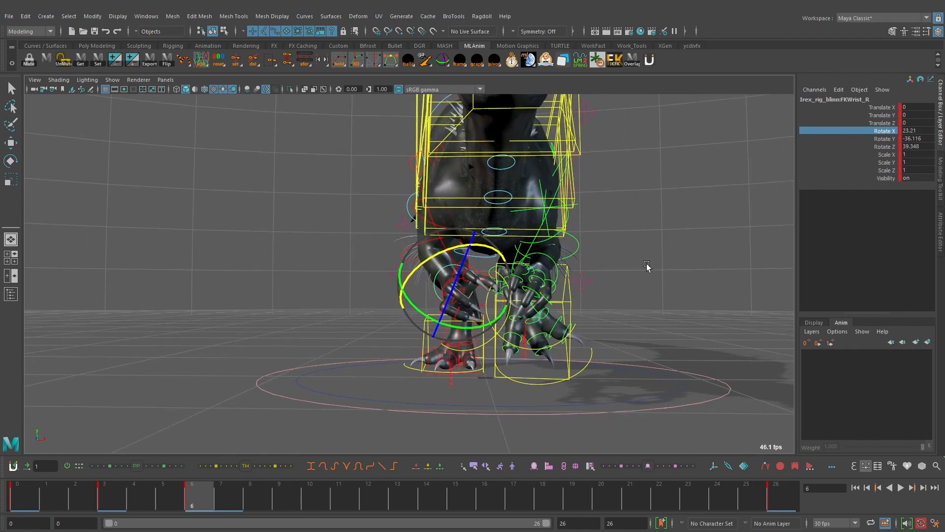
Rotate the right wrist control around Y to about -40.8 at frame 6.
click(892, 138)
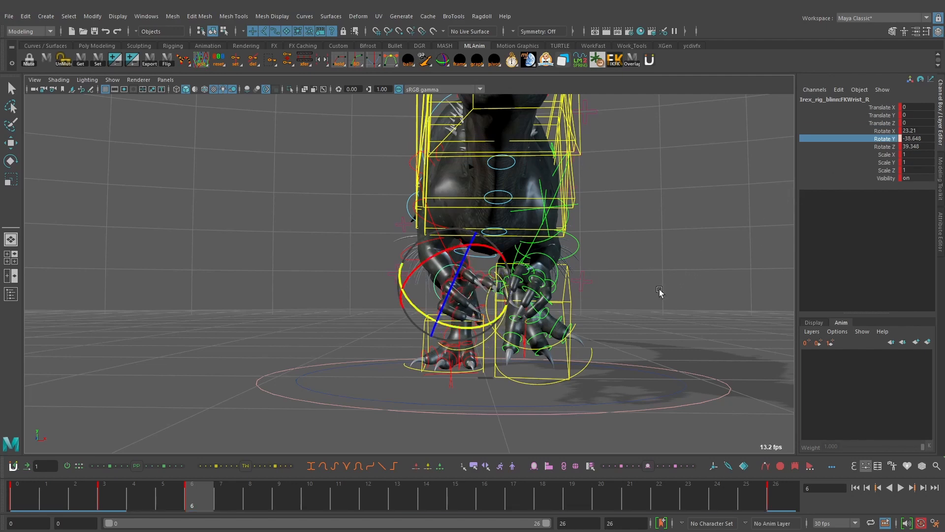
key(comma)
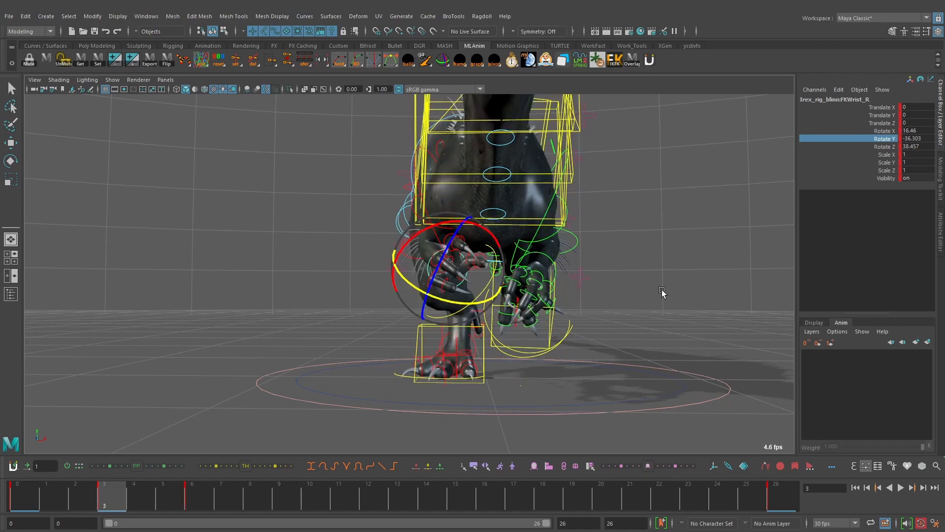
key(period)
alt+drag(662, 292, 682, 313)
Step through the keyed frames and play the animation in side view to check the right arm's motion.
key(comma)
key(alt+period)
key(alt+period)
key(alt+period)
alt+middle_drag(682, 314, 616, 319)
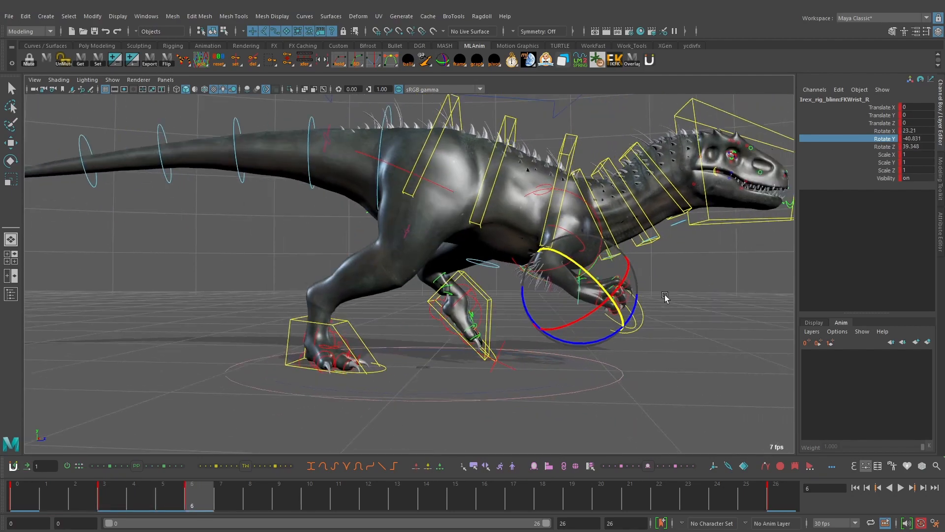
key(comma)
key(comma)
click(900, 488)
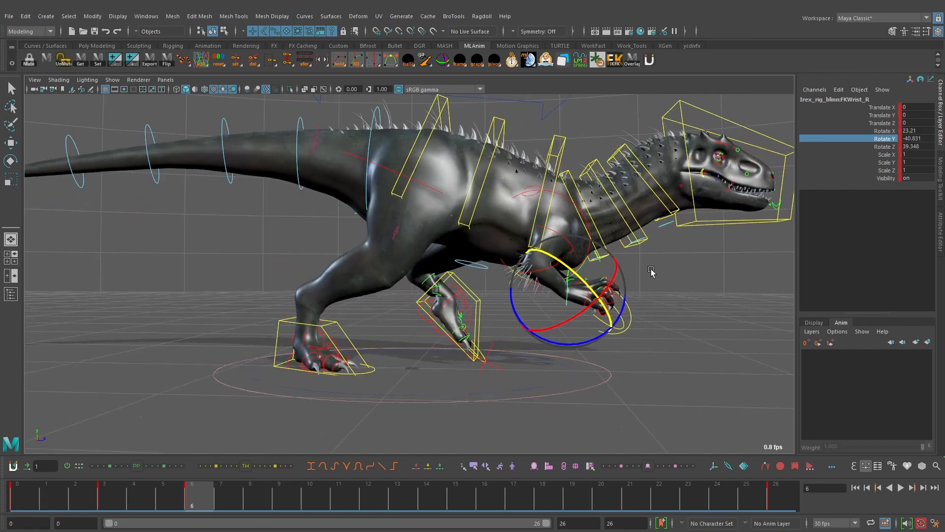
key(Escape)
Select the right FK shoulder, elbow and wrist controls and key them together at frame 9.
click(546, 229)
key(q)
click(556, 303)
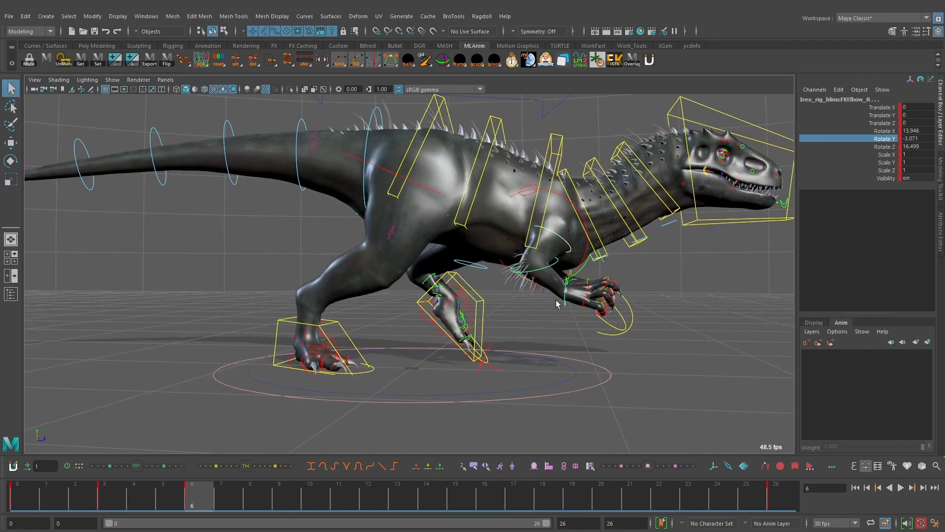
key(w)
click(650, 272)
click(567, 242)
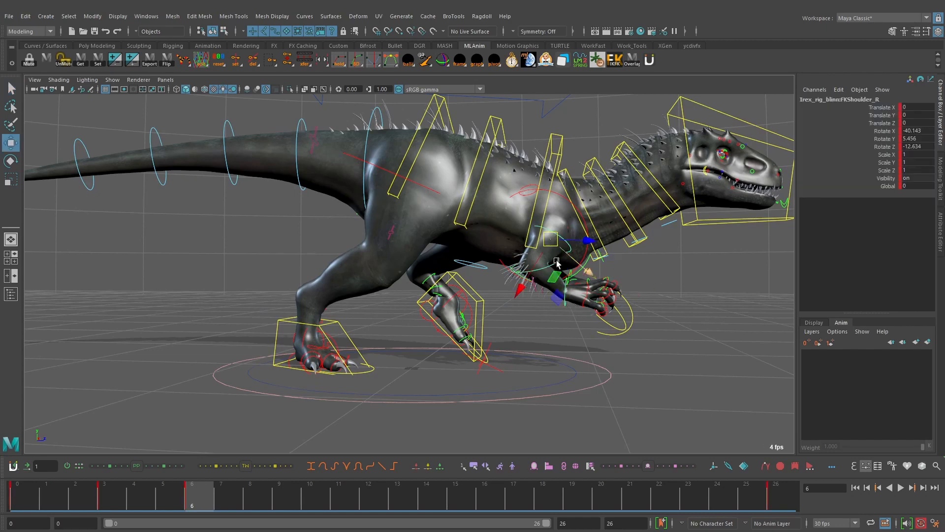
shift+click(544, 266)
shift+click(565, 306)
alt+middle_drag(616, 313, 561, 313)
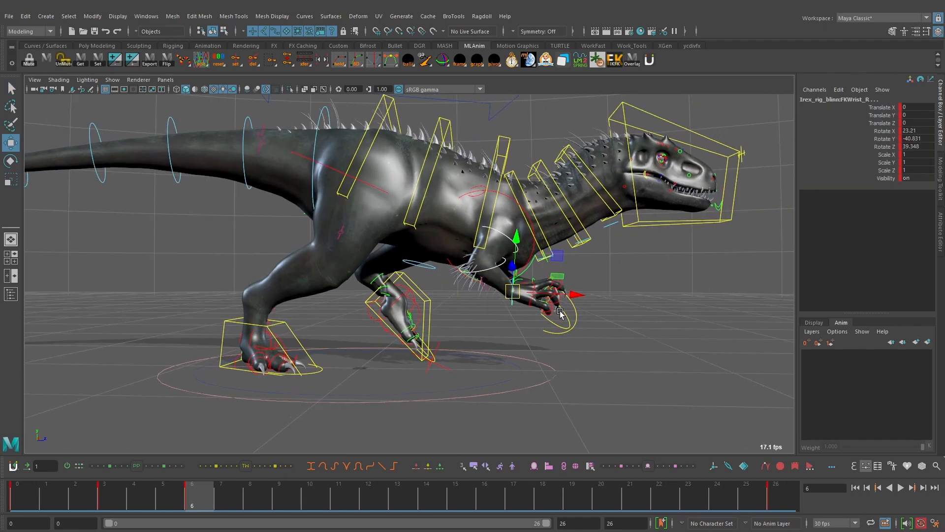
key(alt+period)
key(alt+period)
key(alt+period)
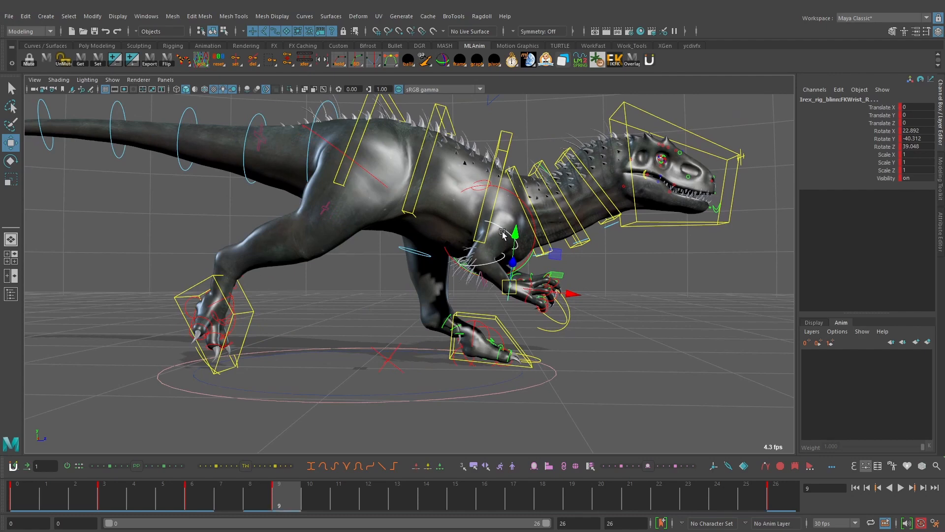
Rotate the right shoulder control around Y to about 2.3 at frame 9, undoing the first attempt.
click(502, 232)
click(509, 234)
alt+drag(509, 235, 522, 258)
alt+right_drag(522, 258, 581, 256)
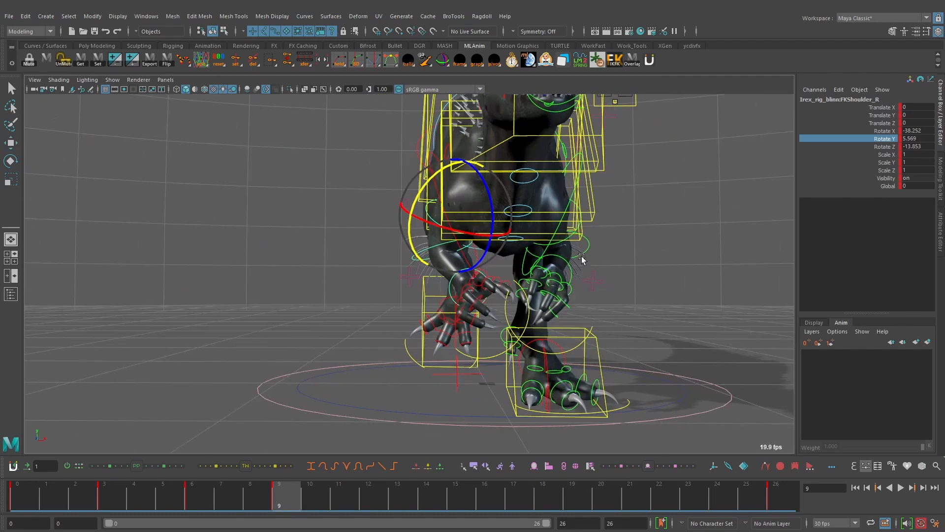
middle_drag(658, 253, 654, 250)
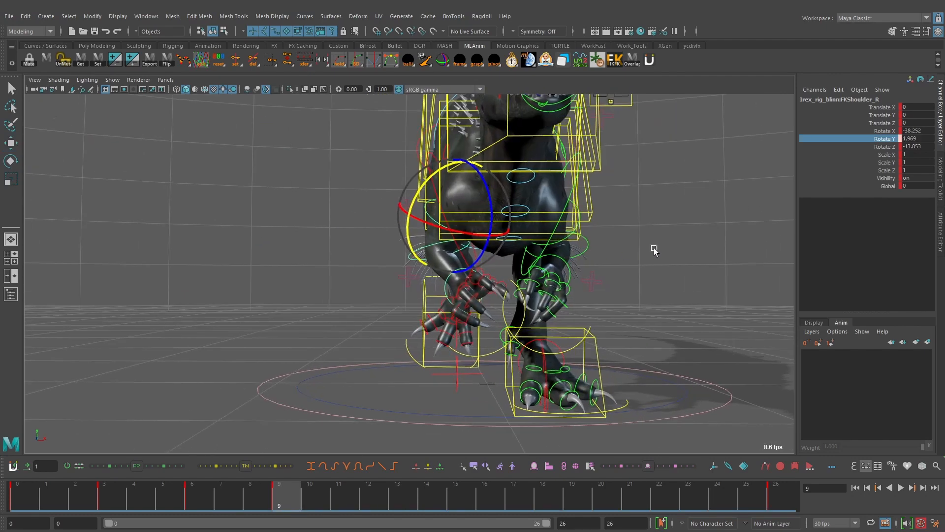
key(ctrl+z)
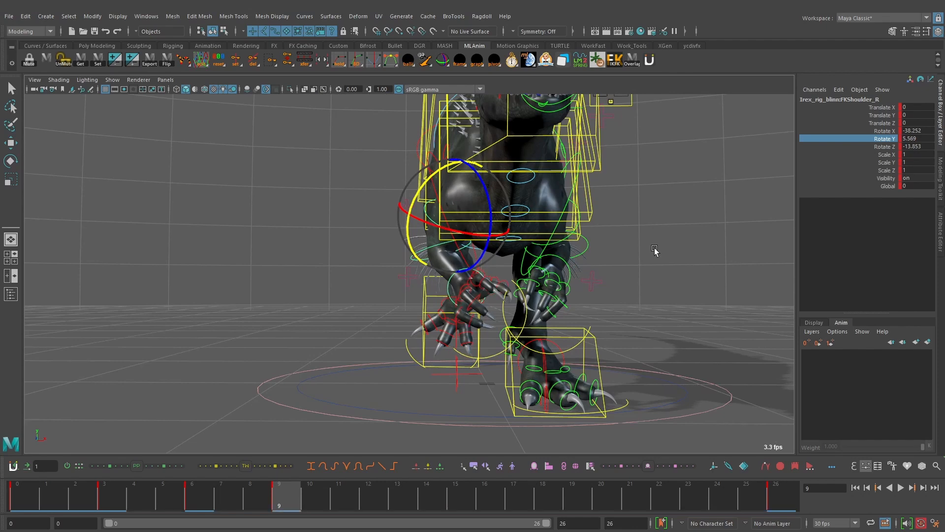
middle_drag(653, 250, 649, 249)
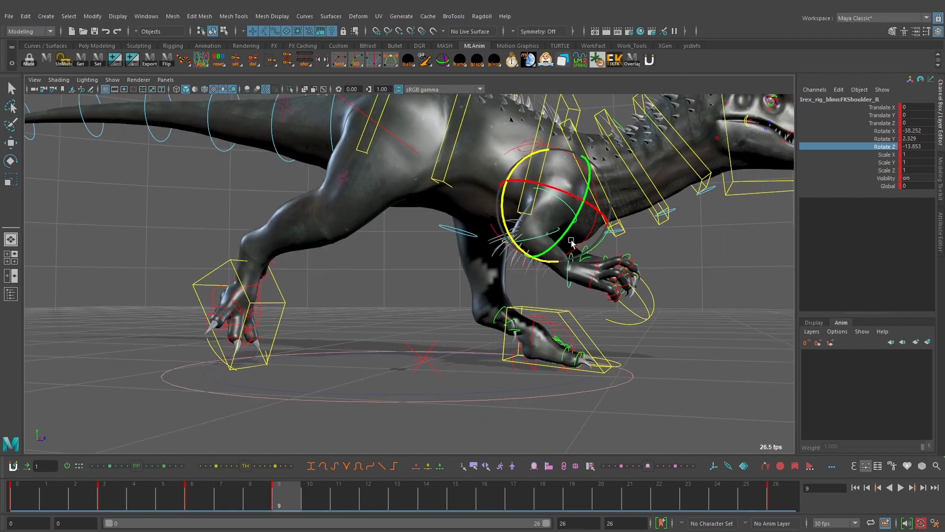
Rotate the right shoulder control around Z to about -6.1 at frame 9, comparing it with frame 6.
middle_drag(688, 272, 696, 273)
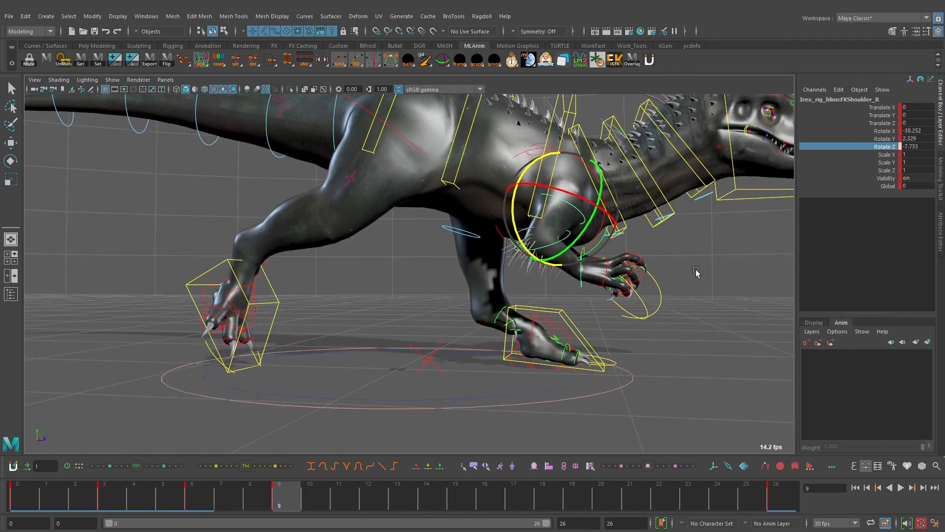
key(comma)
key(period)
alt+drag(696, 272, 654, 286)
key(comma)
key(period)
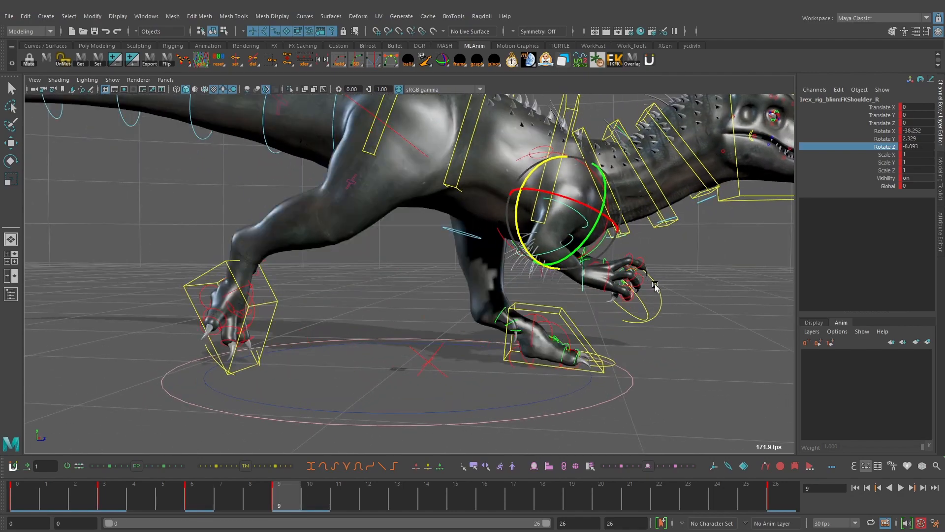
Rotate the right elbow control around Z to about 9 at frame 9.
key(q)
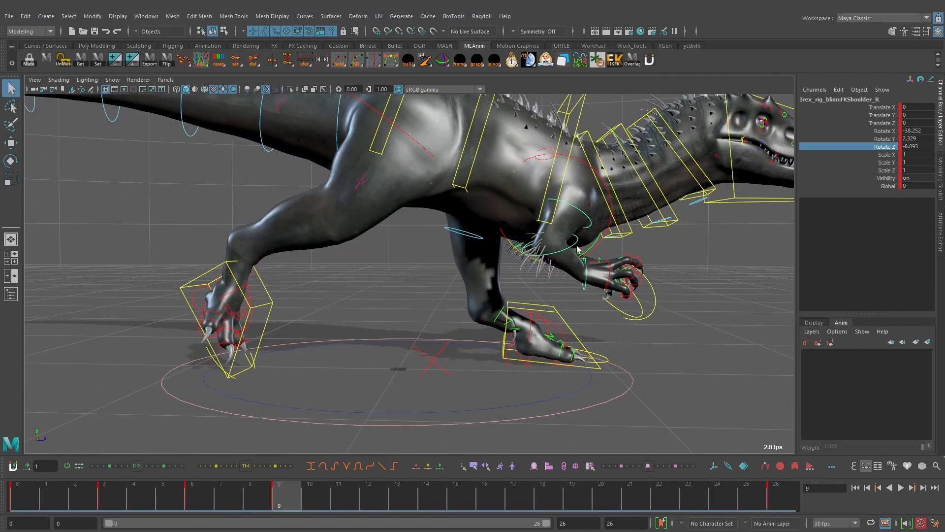
click(573, 242)
key(w)
alt+drag(631, 244, 633, 245)
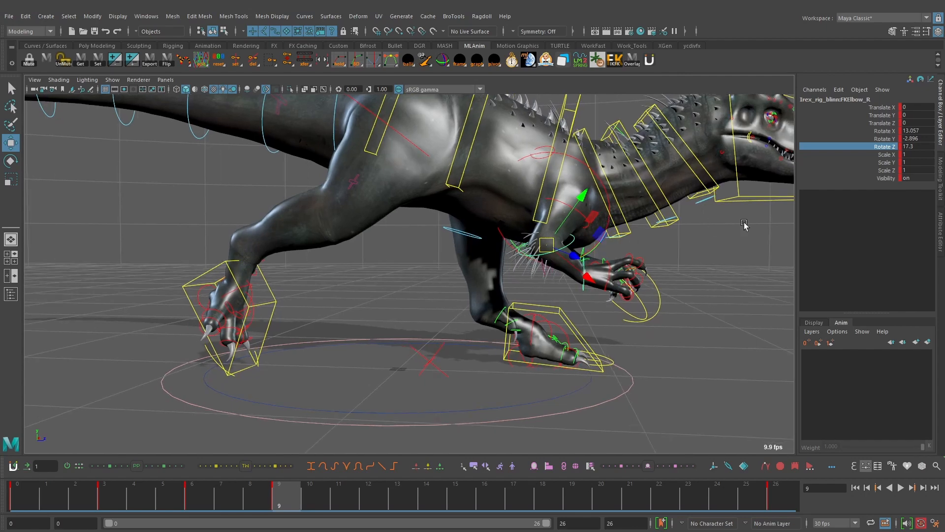
key(e)
middle_drag(702, 246, 690, 249)
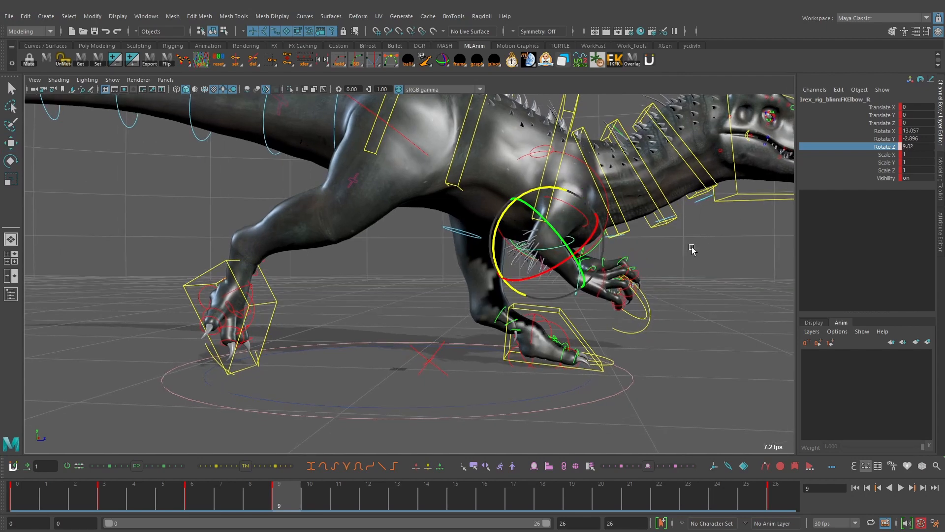
Compare the right arm's pose across frames 3, 6 and 9 and refine the elbow's Z rotation to about 9.9 at frame 9.
key(comma)
key(period)
key(comma)
key(comma)
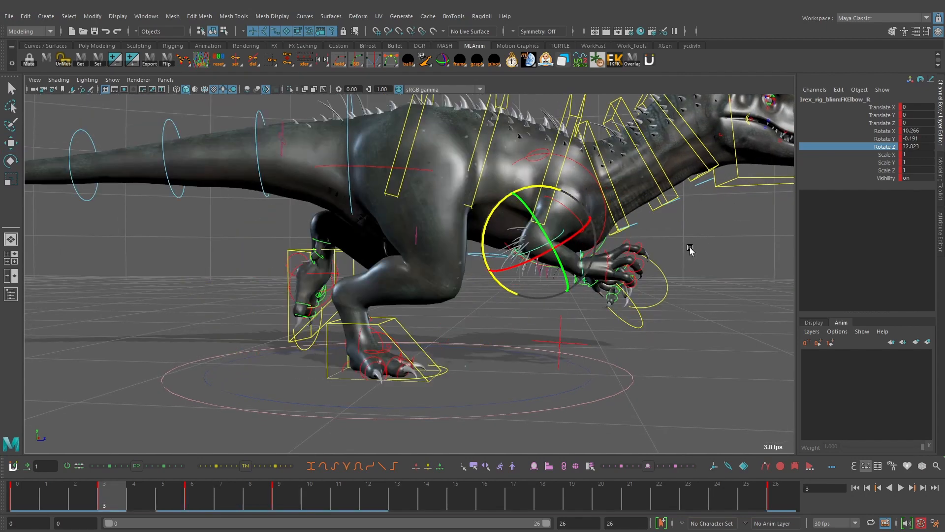
key(period)
key(period)
key(comma)
alt+drag(695, 258, 658, 268)
key(comma)
key(period)
key(period)
key(comma)
key(period)
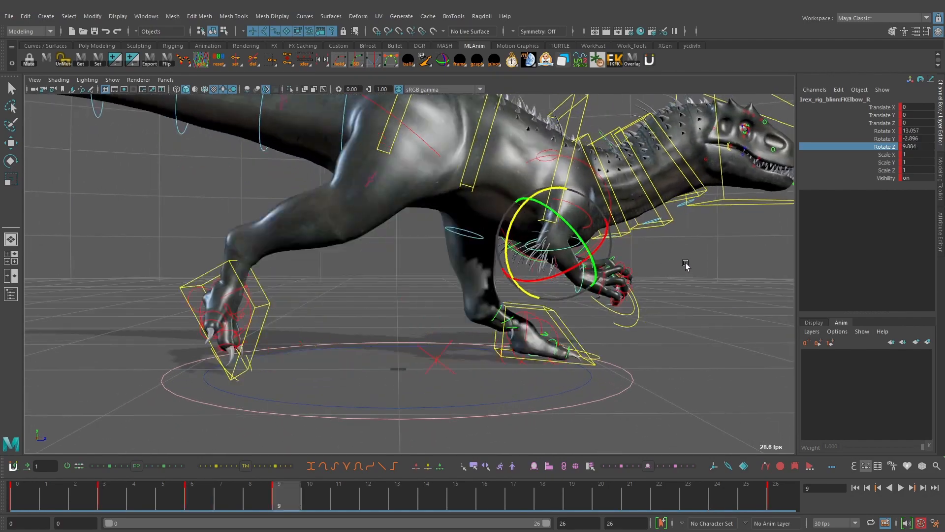
Adjust the right elbow control at frame 9 to about 17.7 in Rotate X and 12 in Rotate Z.
alt+middle_drag(686, 264, 651, 264)
alt+drag(651, 264, 599, 237)
key(comma)
key(period)
click(886, 131)
middle_drag(676, 252, 634, 256)
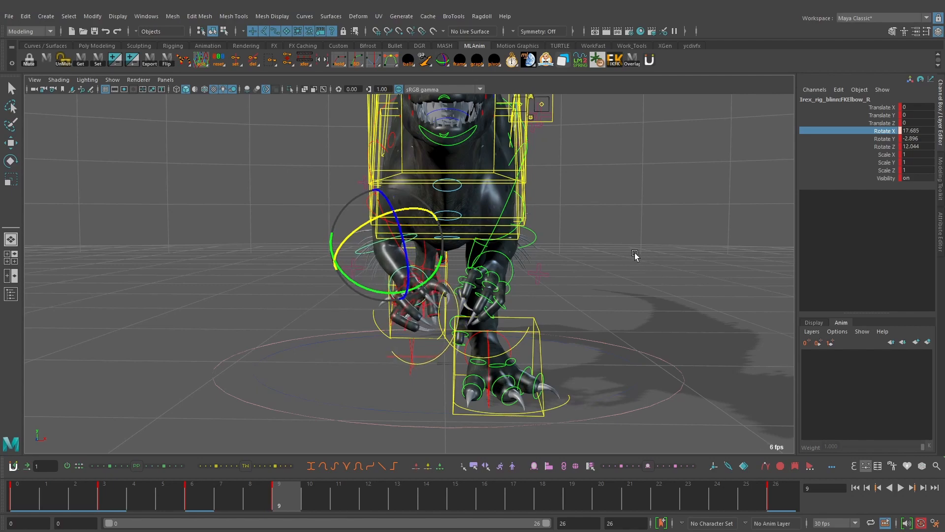
key(comma)
key(period)
Rotate the right wrist control around X to about 19 at frame 9.
alt+drag(597, 277, 557, 275)
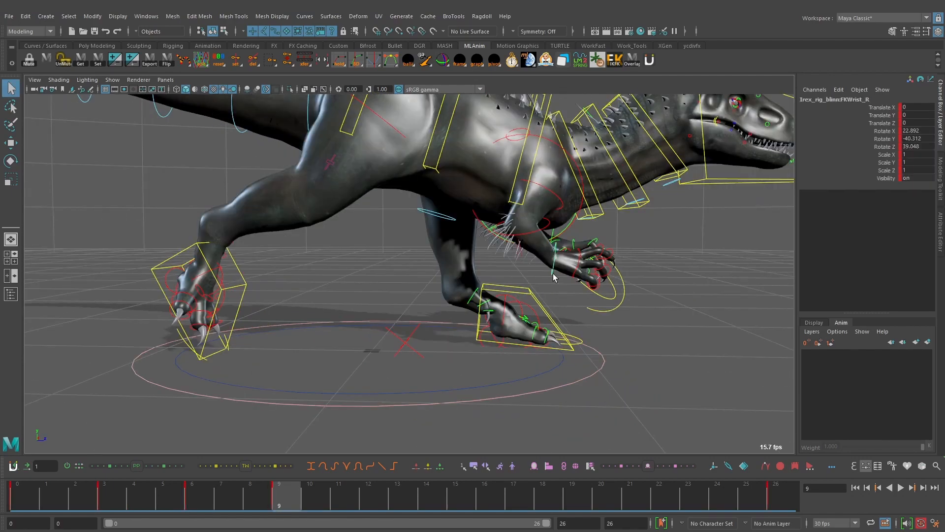
click(557, 274)
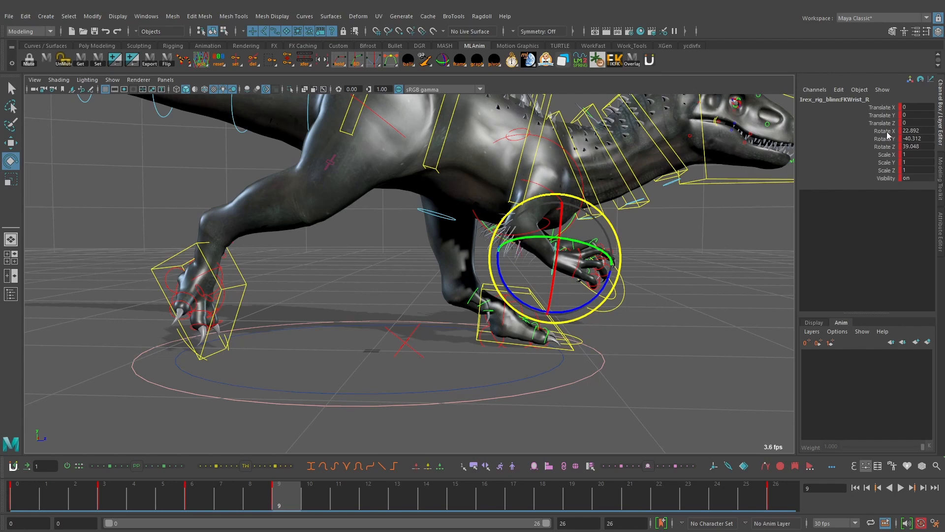
click(885, 131)
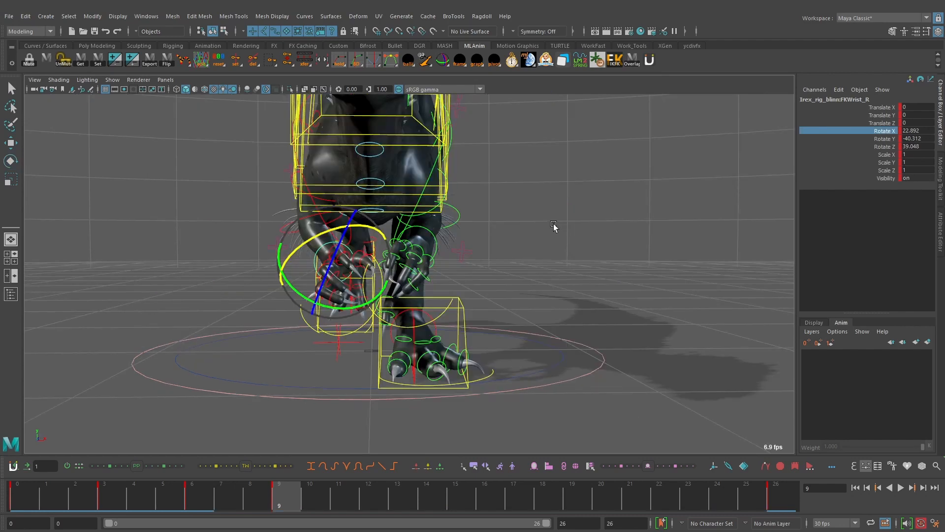
middle_drag(555, 226, 542, 226)
key(comma)
key(period)
Rotate the right wrist control to about -40 in Y and 30.8 in Z at frame 9.
click(885, 139)
middle_drag(622, 257, 618, 255)
key(comma)
key(period)
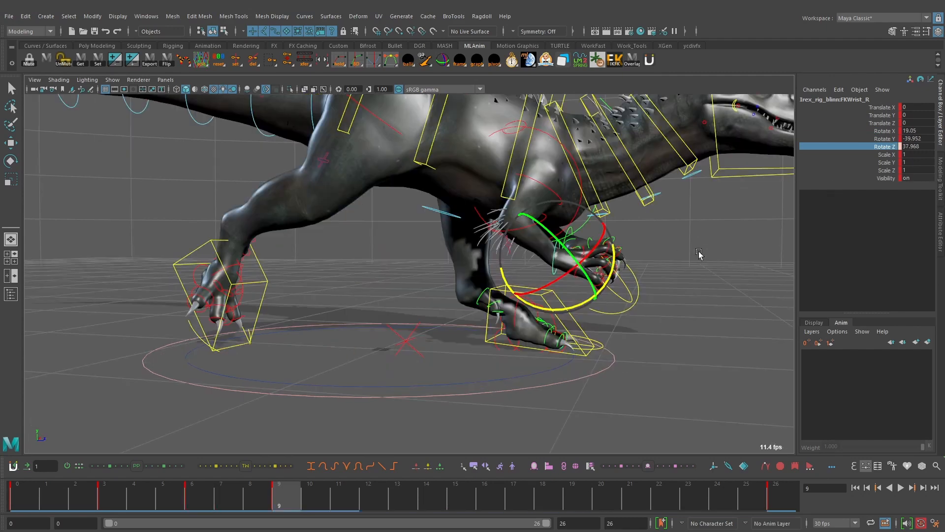
middle_drag(699, 254, 707, 255)
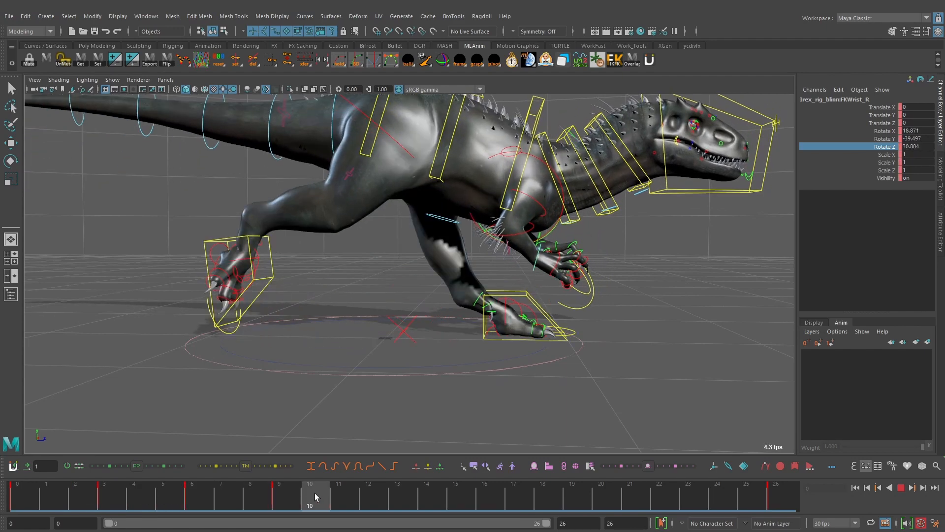
Select the right FK shoulder, elbow and wrist controls and key them together at frame 12.
click(311, 497)
drag(312, 497, 296, 497)
click(600, 356)
key(w)
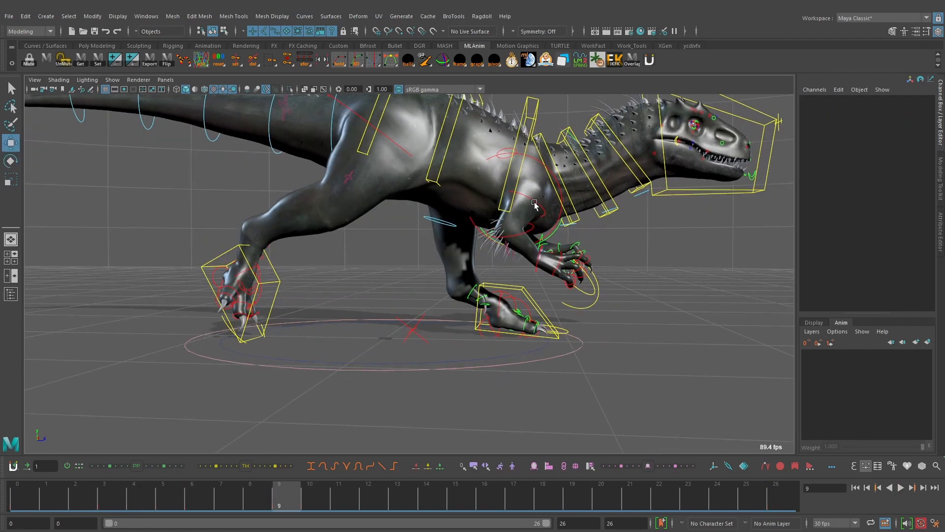
click(529, 198)
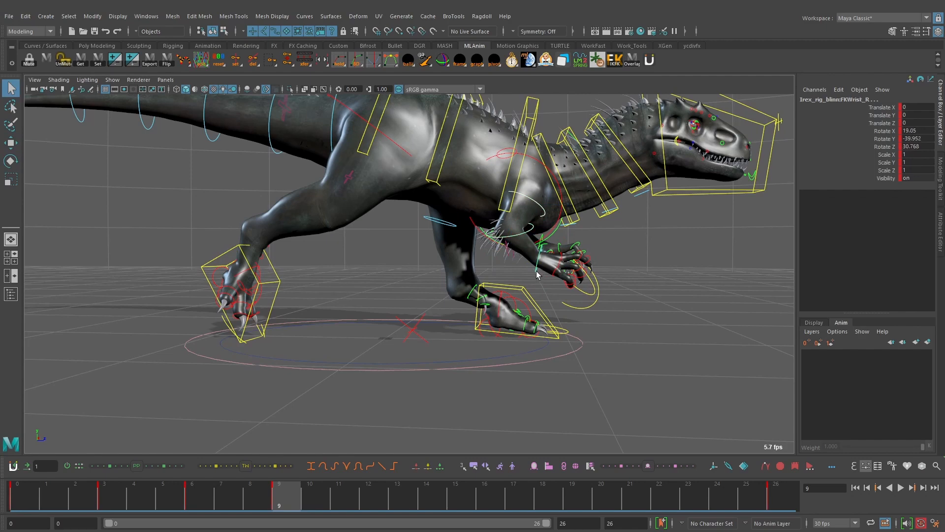
key(w)
mouse_move(382, 495)
mouse_down()
mouse_move(303, 489)
mouse_move(369, 490)
mouse_up()
alt+middle_drag(535, 320, 501, 333)
key(s)
Rotate the right shoulder control around X to about -28 at frame 12, comparing it with the earlier poses.
key(comma)
key(period)
scroll(500, 325, up, 2)
click(486, 212)
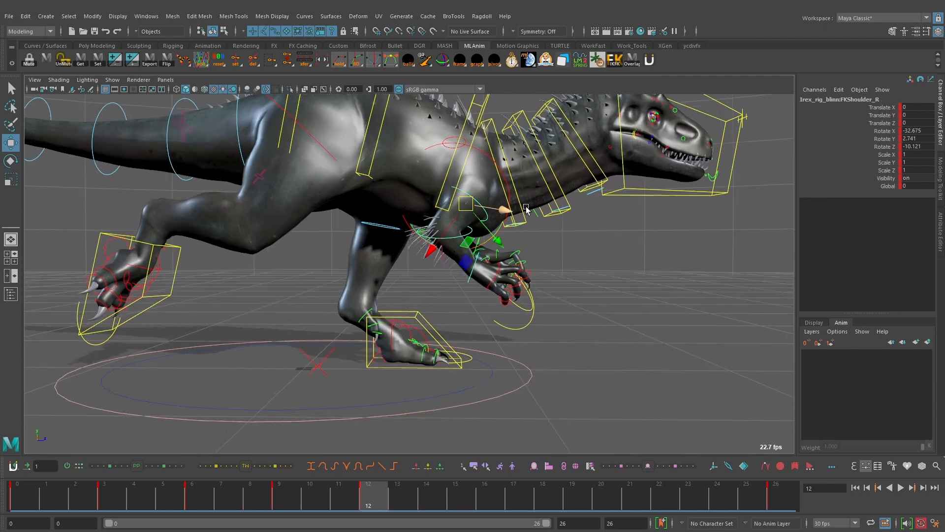
click(872, 132)
alt+drag(659, 261, 466, 276)
alt+middle_drag(466, 276, 575, 258)
alt+drag(575, 262, 554, 248)
key(comma)
key(comma)
key(period)
key(period)
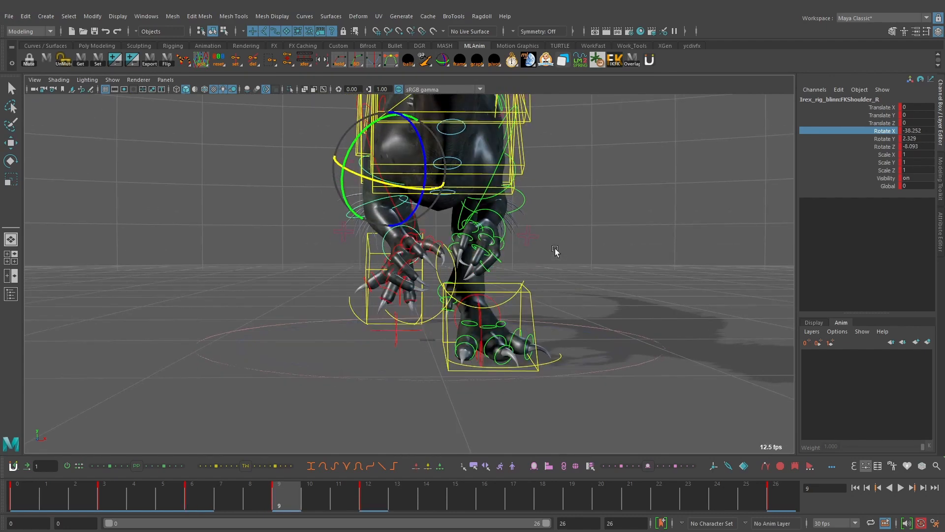
Rotate the right shoulder control around Y to about -0.05 at frame 12.
click(878, 138)
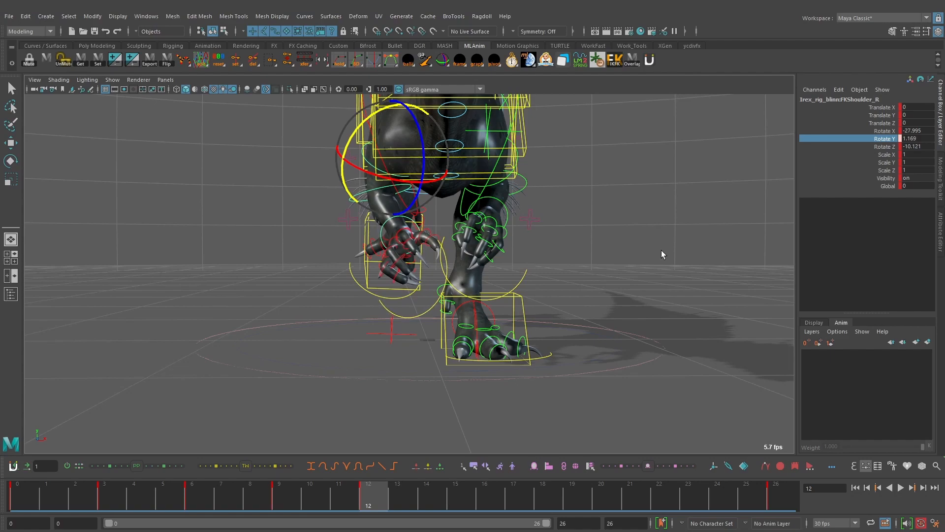
key(comma)
alt+drag(626, 253, 694, 266)
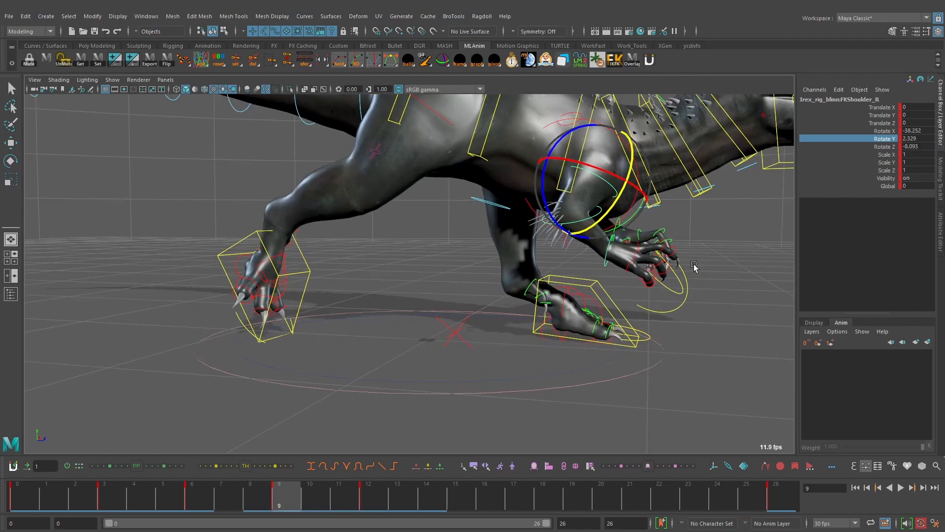
key(period)
alt+middle_drag(666, 261, 568, 272)
Rotate the right shoulder control around Z to about -4.3 at frame 12.
click(884, 147)
alt+right_drag(721, 212, 686, 227)
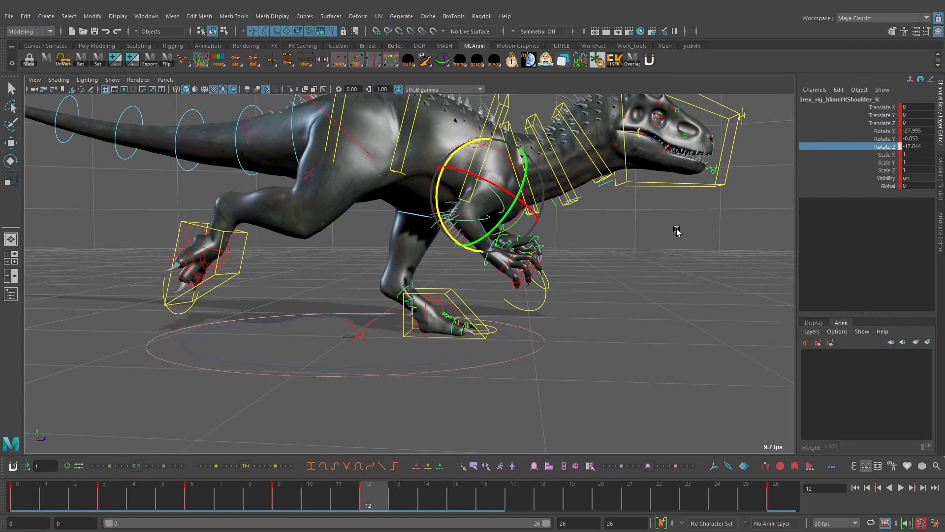
middle_drag(677, 231, 627, 261)
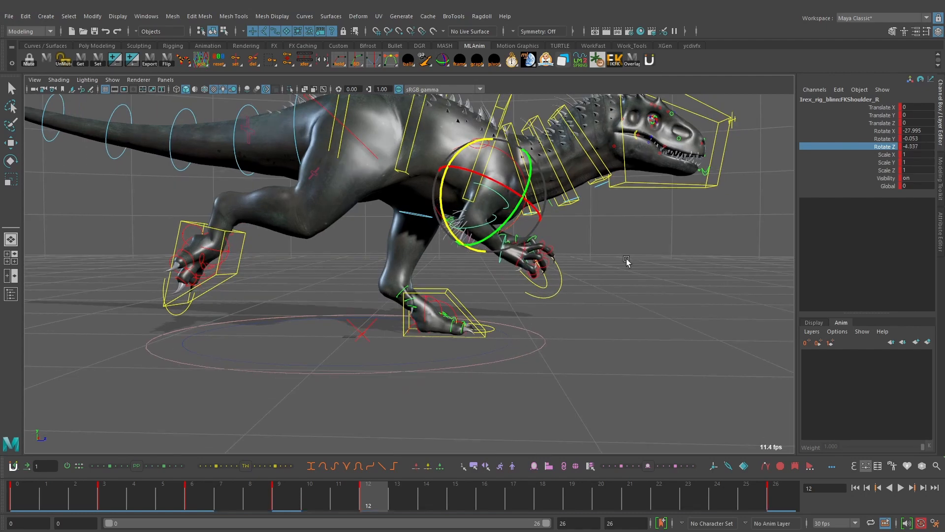
Rotate the right shoulder control around Z to about -5.06 at frame 12, scrubbing from the earlier poses to compare.
alt+drag(629, 265, 589, 255)
key(comma)
key(comma)
key(comma)
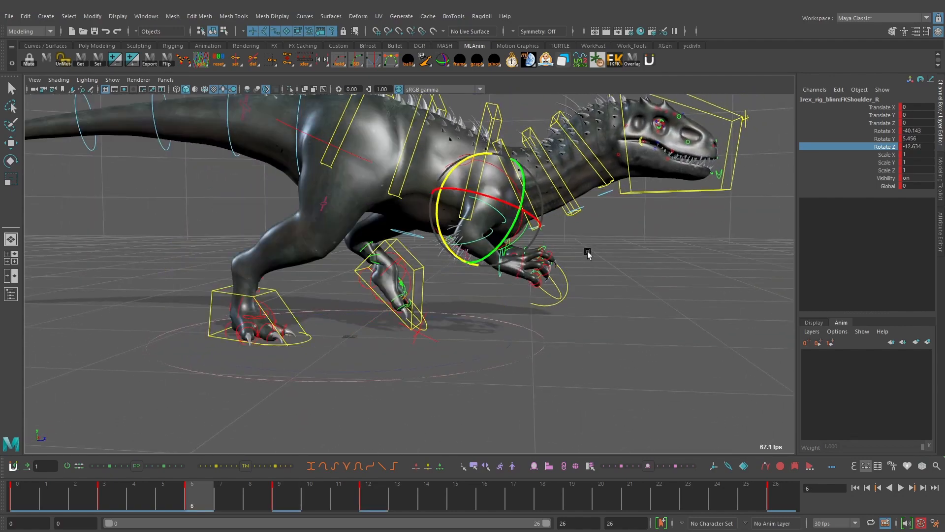
drag(222, 495, 369, 500)
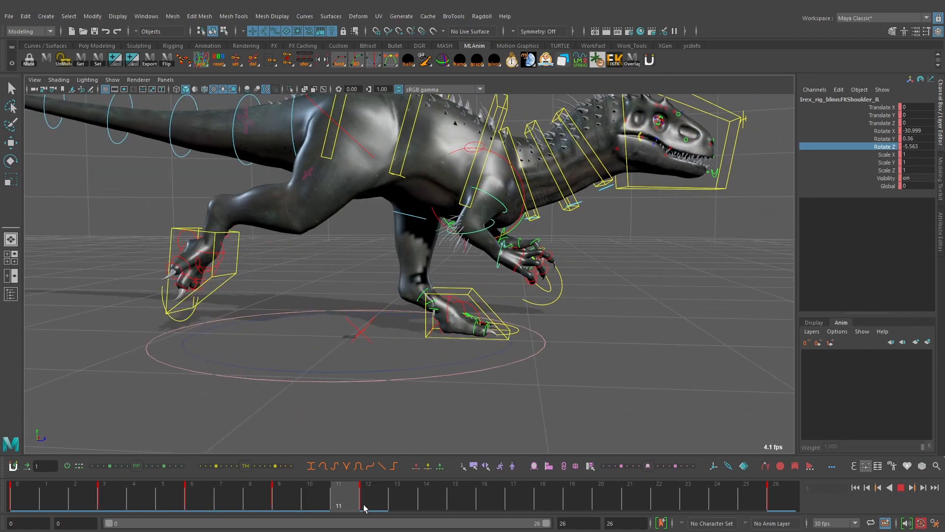
middle_drag(472, 417, 404, 424)
drag(261, 496, 379, 498)
alt+drag(556, 333, 561, 305)
Rotate the right elbow control around X to about 14.34 at frame 12, comparing it with the previous key pose.
key(q)
click(493, 218)
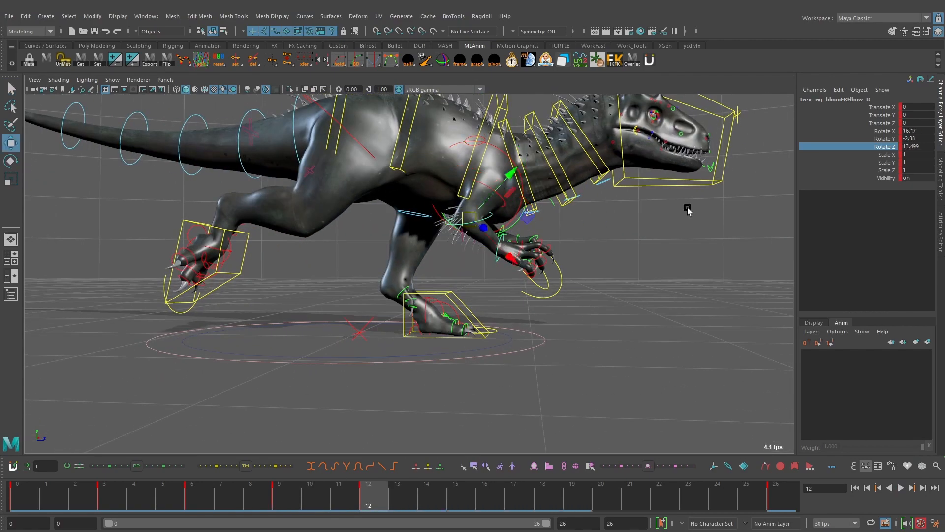
alt+drag(687, 210, 610, 217)
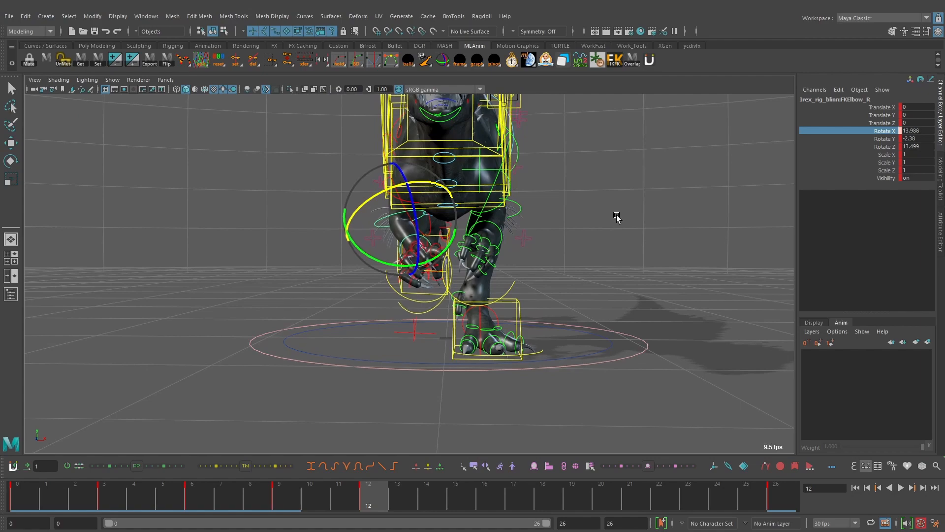
middle_drag(617, 216, 619, 216)
key(comma)
key(period)
Rotate the right elbow control around Z to about 10.62 at frame 12, checking the arm against the previous key pose.
alt+drag(608, 218, 717, 196)
key(comma)
key(period)
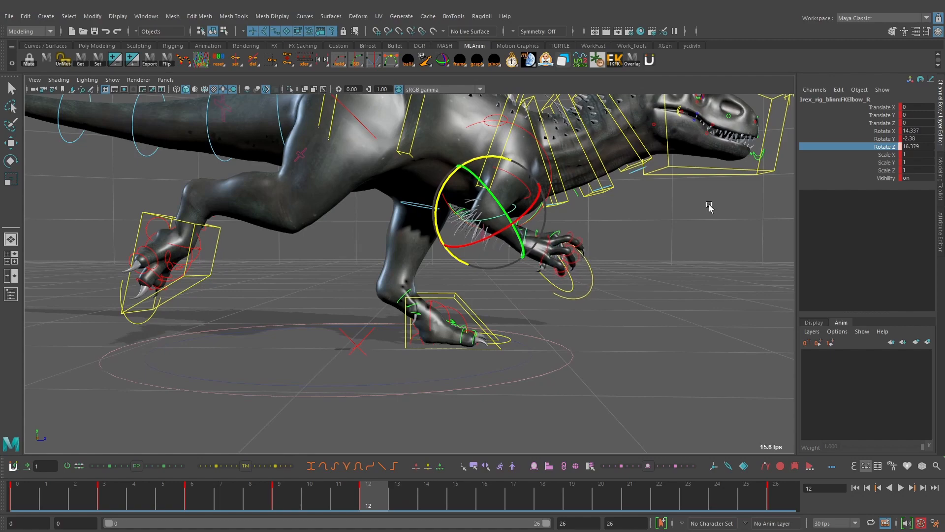
middle_drag(714, 209, 715, 209)
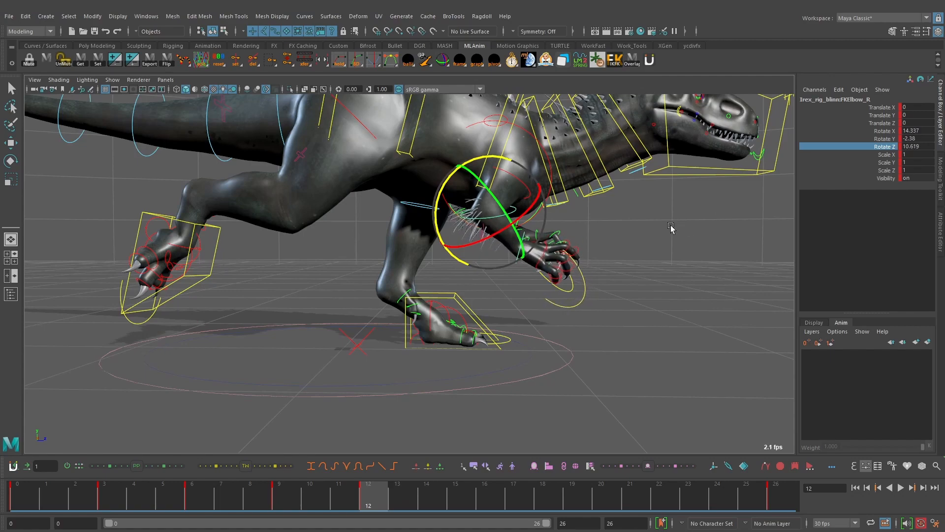
key(comma)
mouse_move(670, 226)
alt+mouse_down()
mouse_move(553, 226)
mouse_move(662, 231)
alt+mouse_up()
key(period)
Rotate the right wrist control around X to about 16.4 at frame 12, comparing it with the poses at the earlier keys.
key(q)
click(640, 273)
key(w)
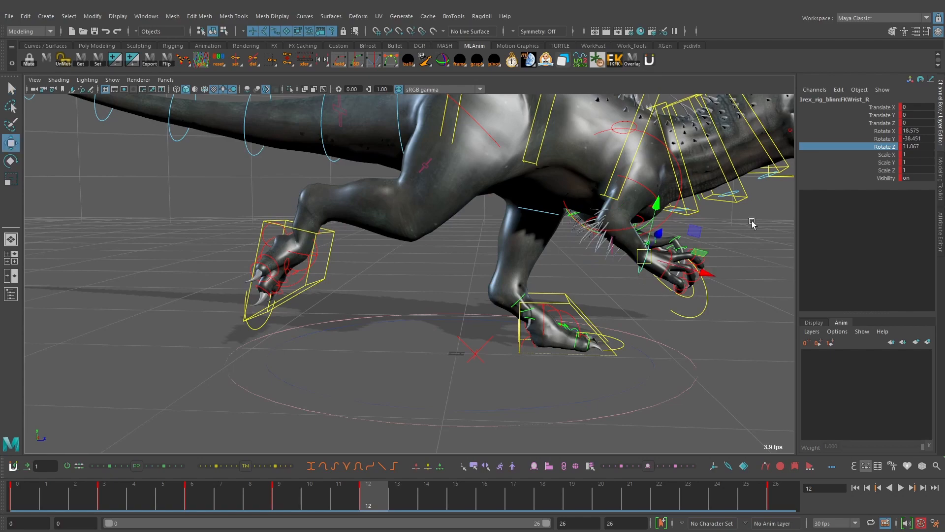
alt+drag(751, 223, 801, 163)
click(868, 131)
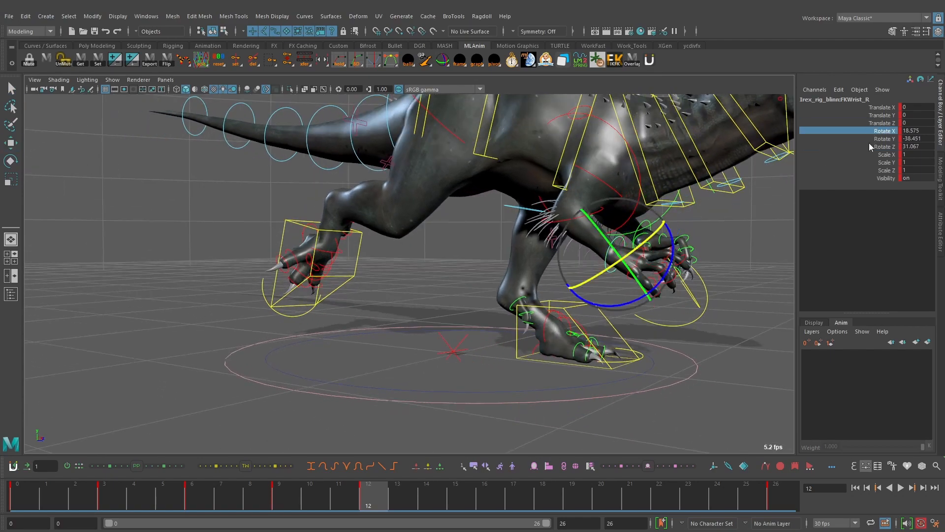
alt+drag(729, 216, 623, 224)
middle_drag(643, 229, 652, 232)
alt+drag(660, 235, 622, 226)
key(comma)
key(period)
key(comma)
key(comma)
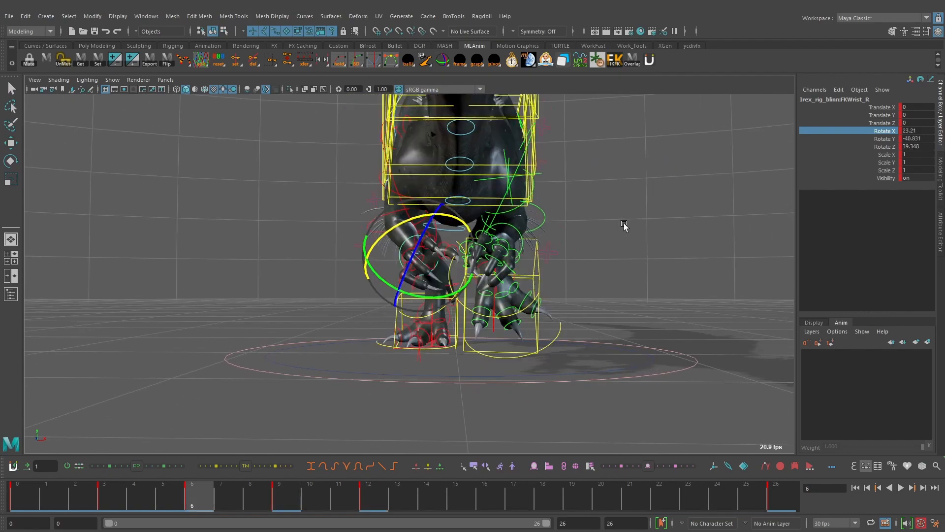
key(period)
key(period)
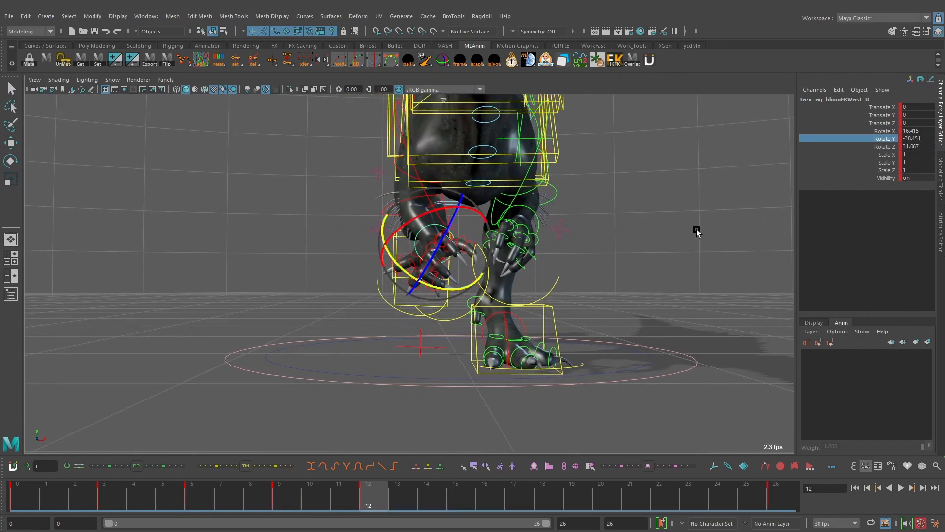
Rotate the right wrist to about -34.8 around Y and 28.9 around Z at frame 12, and play the run cycle from frame 0.
middle_drag(697, 232, 664, 243)
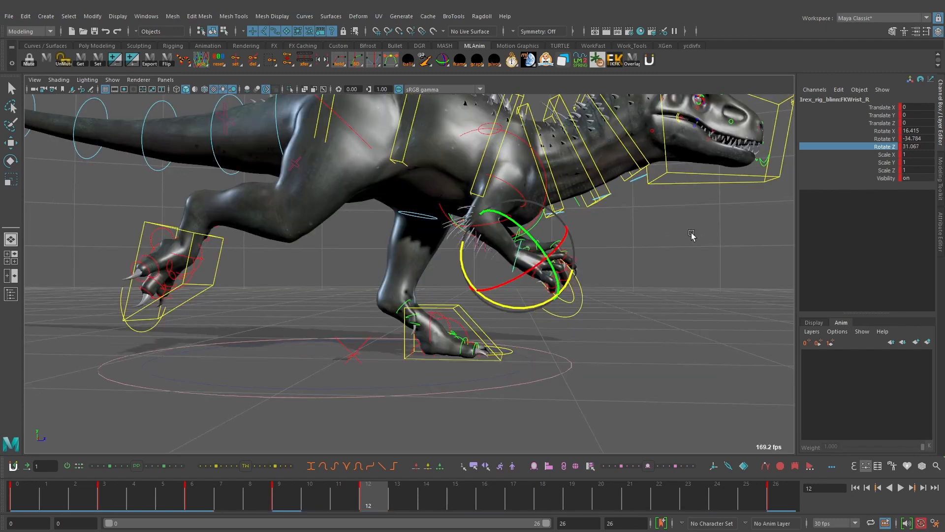
middle_drag(694, 234, 689, 237)
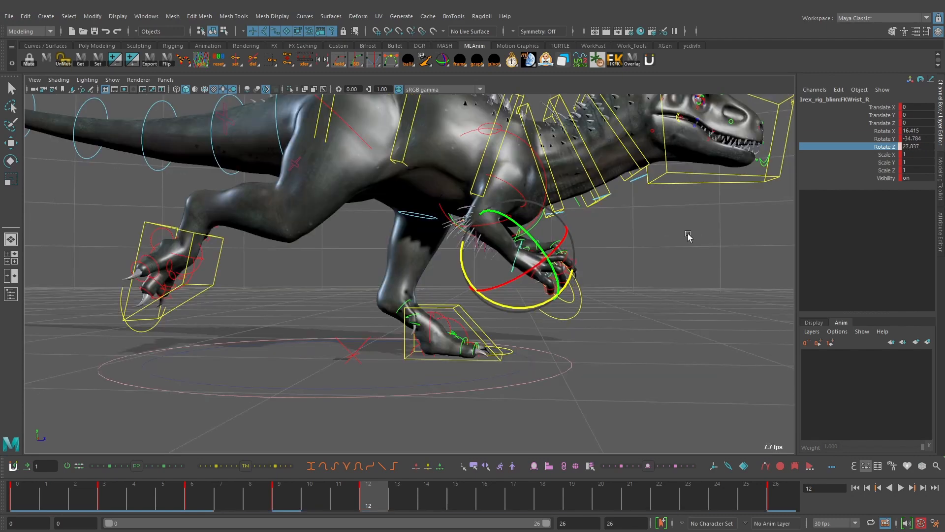
key(alt+v)
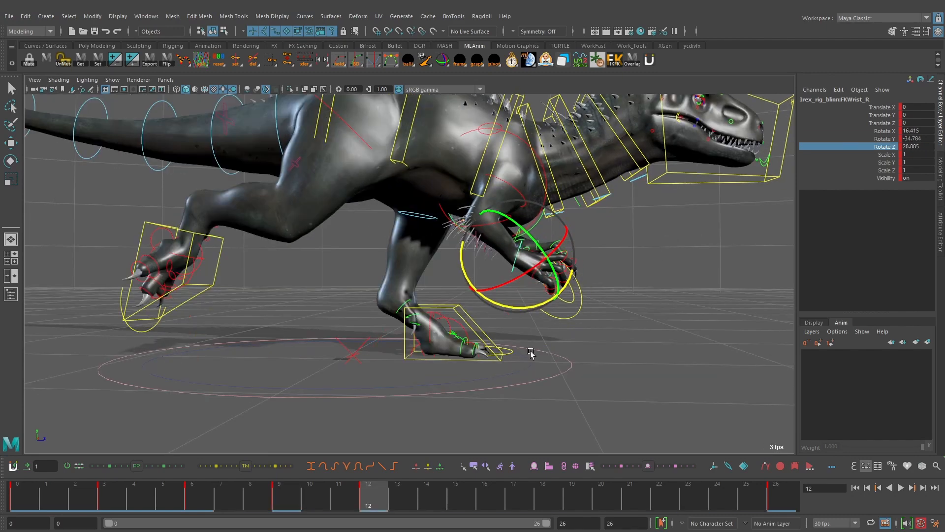
click(20, 497)
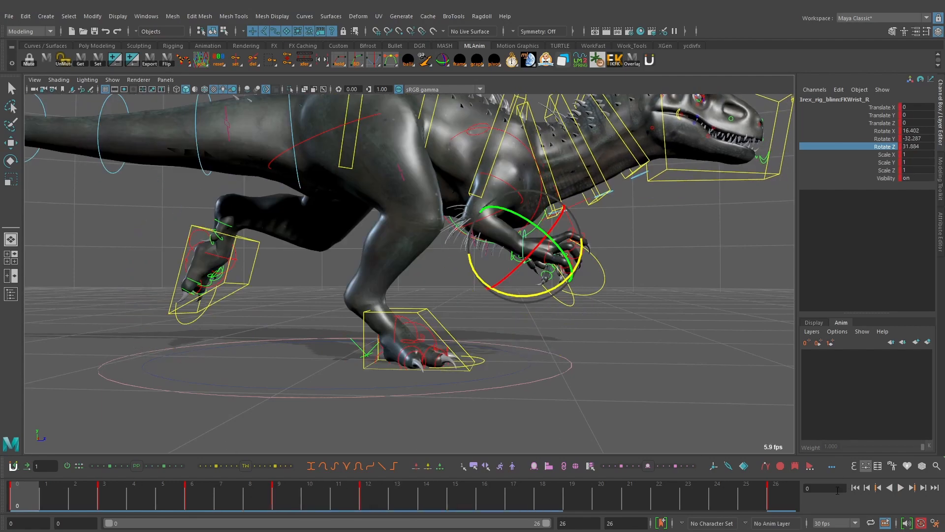
click(903, 490)
Select the right FK shoulder, elbow and wrist controls, key them at frame 15, and compare that pose with frame 12.
click(523, 200)
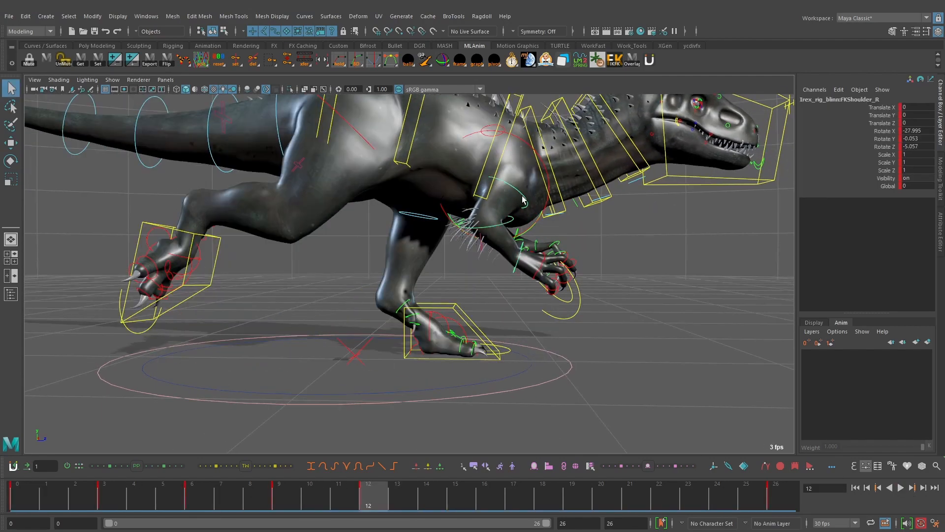
key(w)
key(q)
click(497, 225)
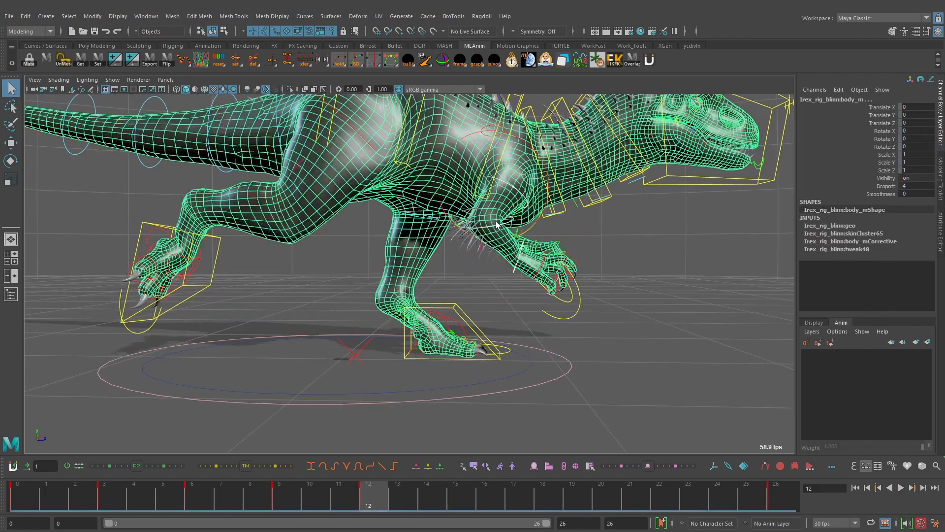
click(520, 194)
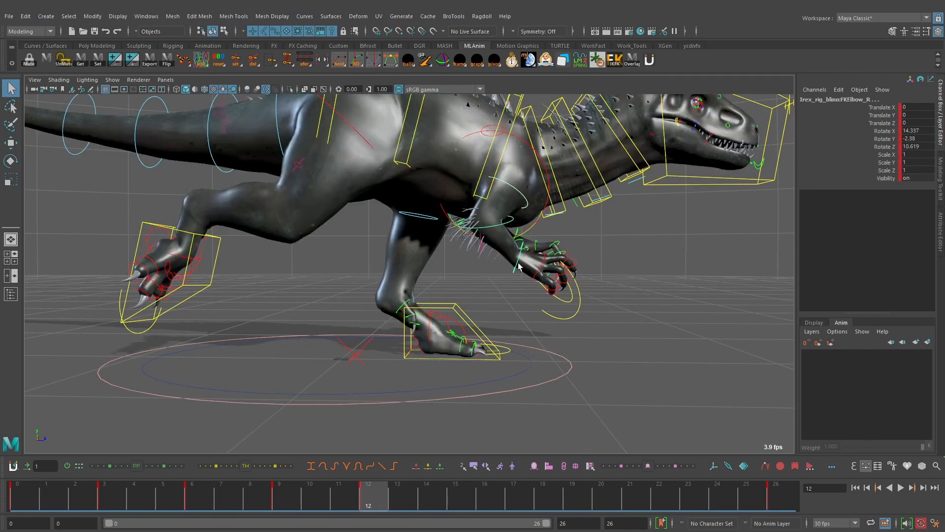
key(alt+period)
key(alt+period)
key(alt+period)
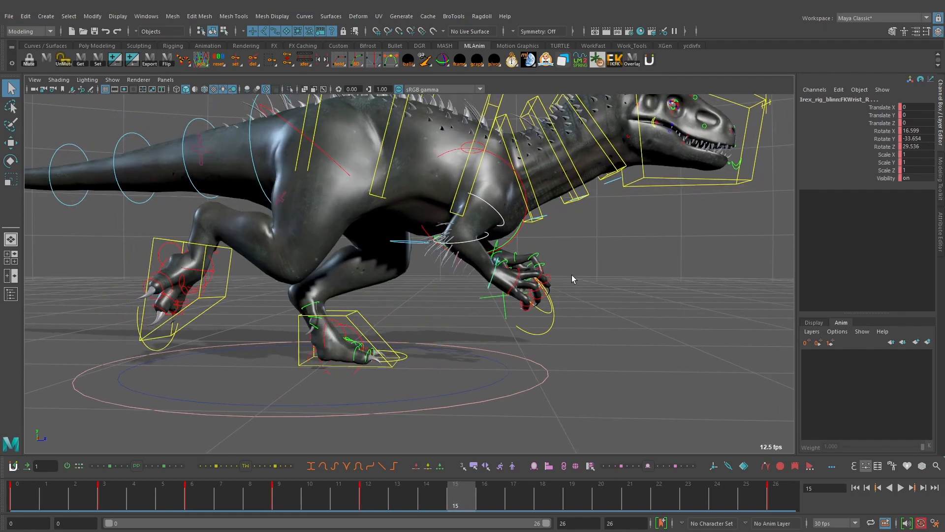
key(s)
key(comma)
key(period)
key(comma)
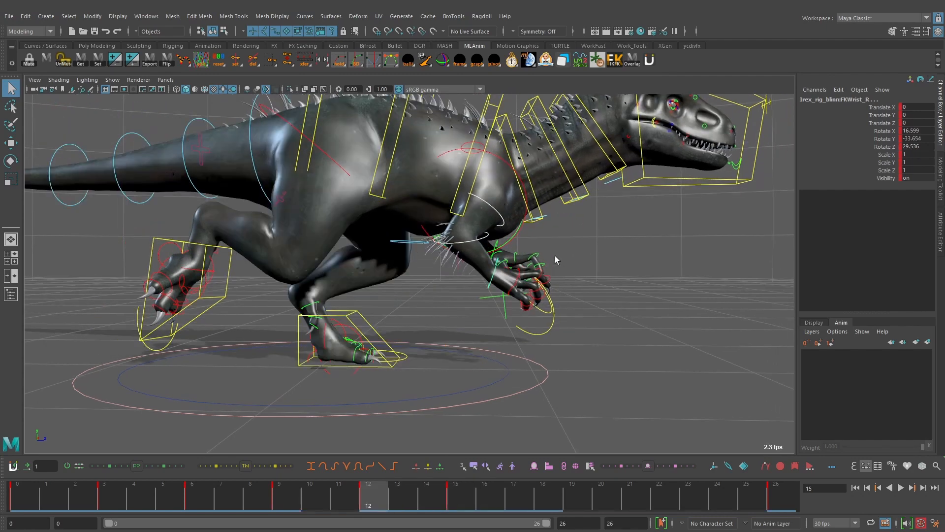
key(period)
Rotate the right shoulder control around X to about -24.7 at frame 15, flipping back to the previous keys to compare.
click(496, 215)
click(499, 214)
key(w)
alt+drag(500, 216, 536, 215)
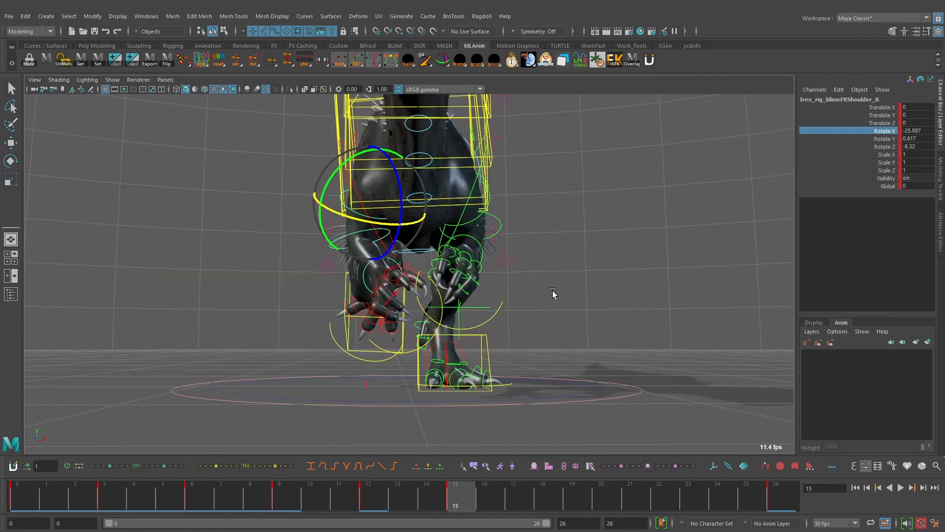
key(comma)
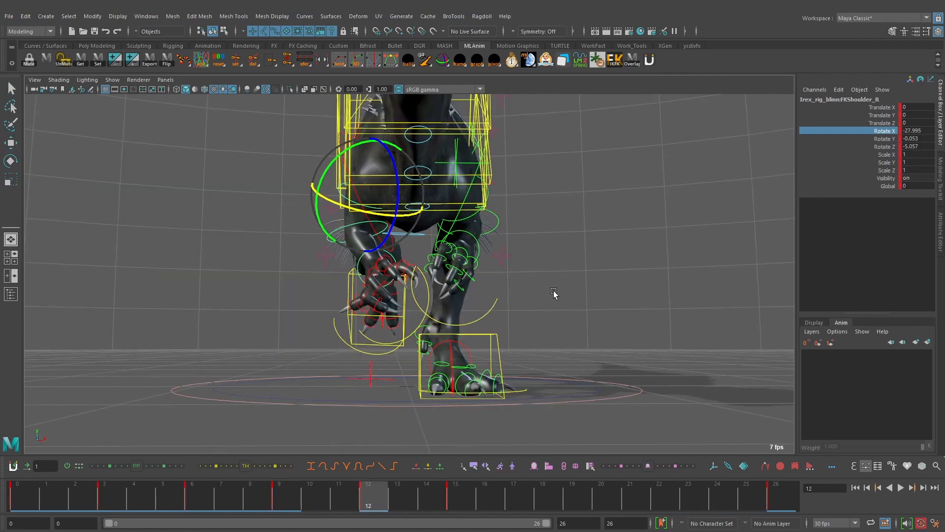
key(period)
key(comma)
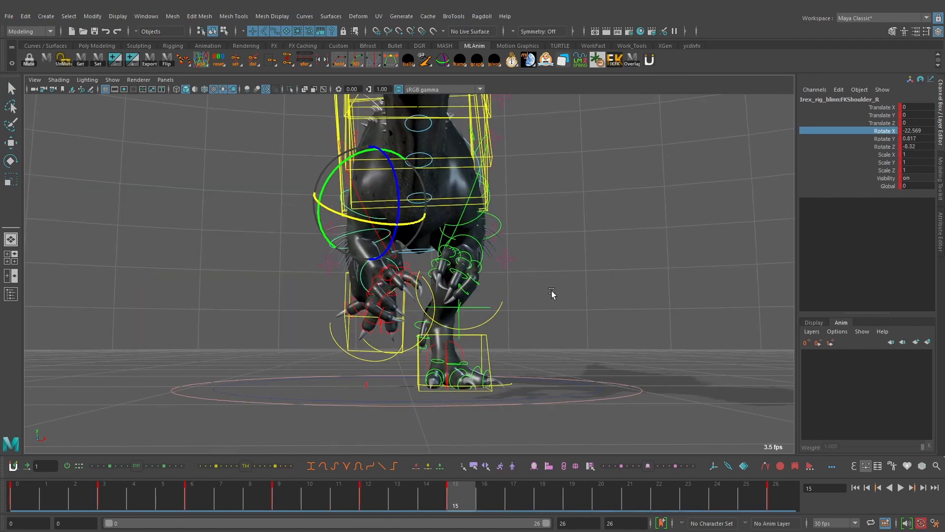
key(comma)
key(comma)
key(period)
key(period)
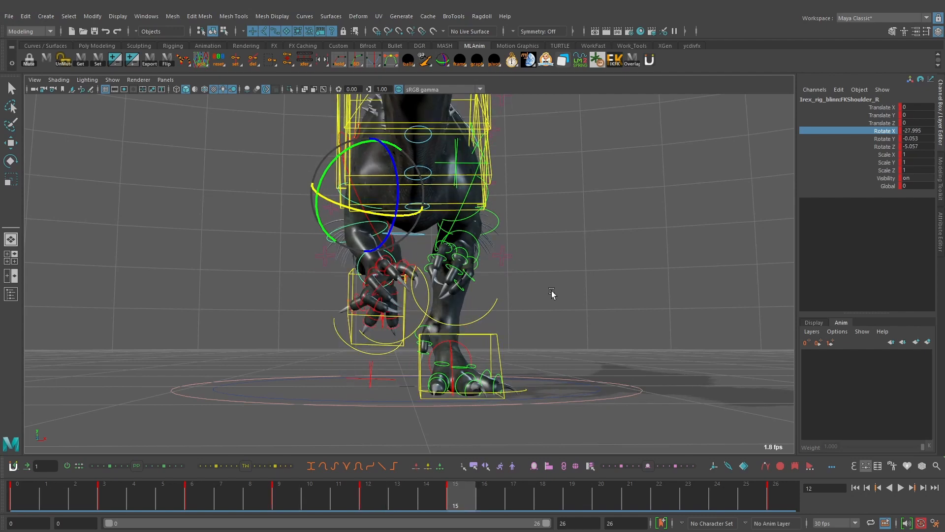
key(comma)
key(period)
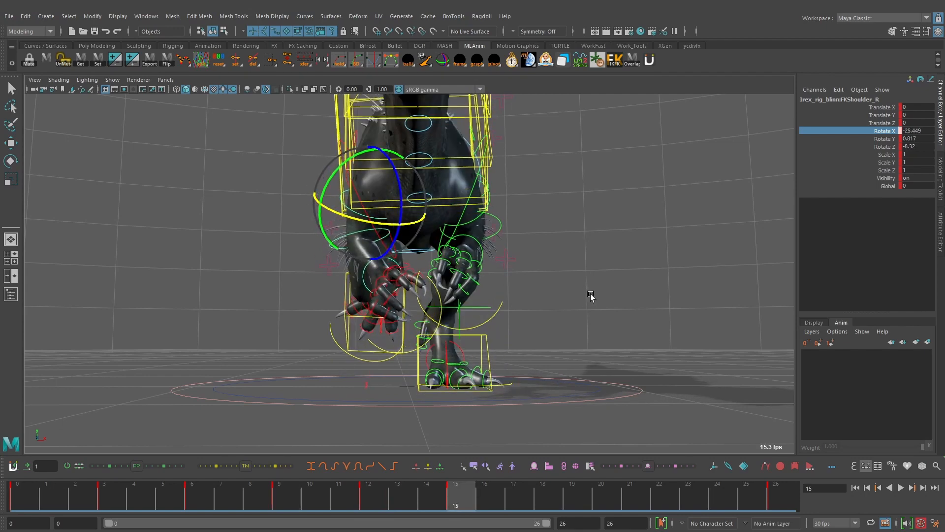
key(comma)
key(period)
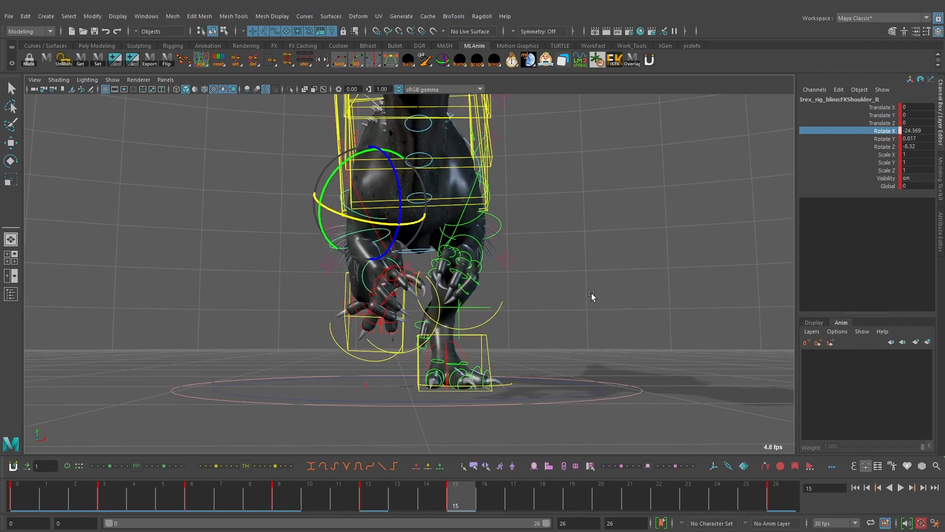
key(comma)
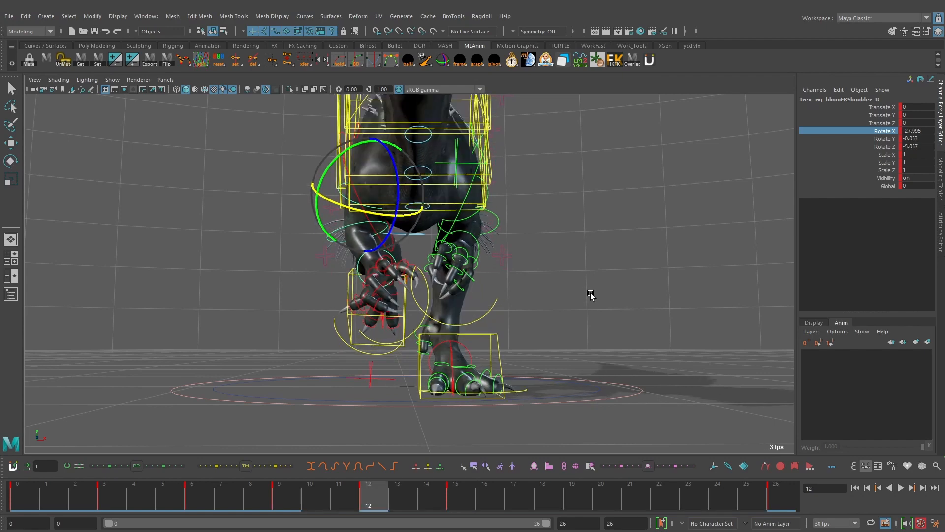
key(period)
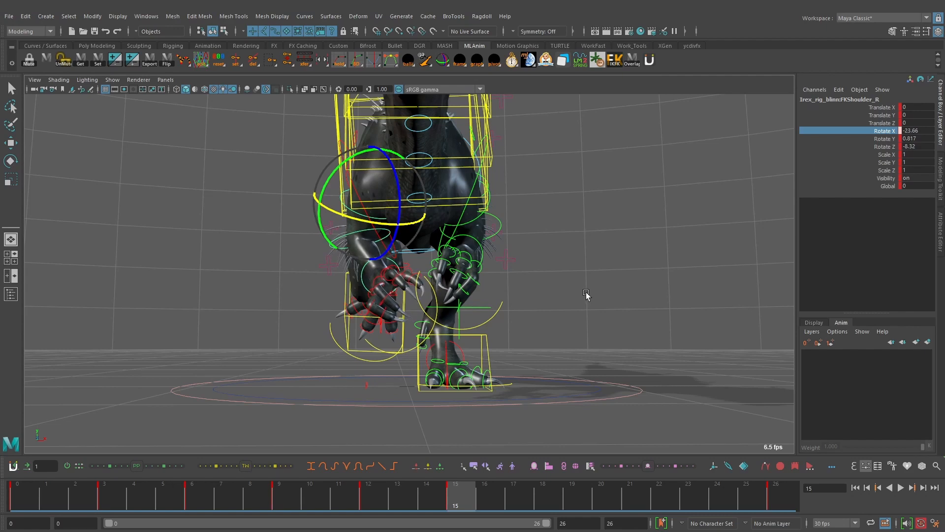
Rotate the right shoulder control around Y to about 3.7 at frame 15, comparing it with the previous key poses.
key(comma)
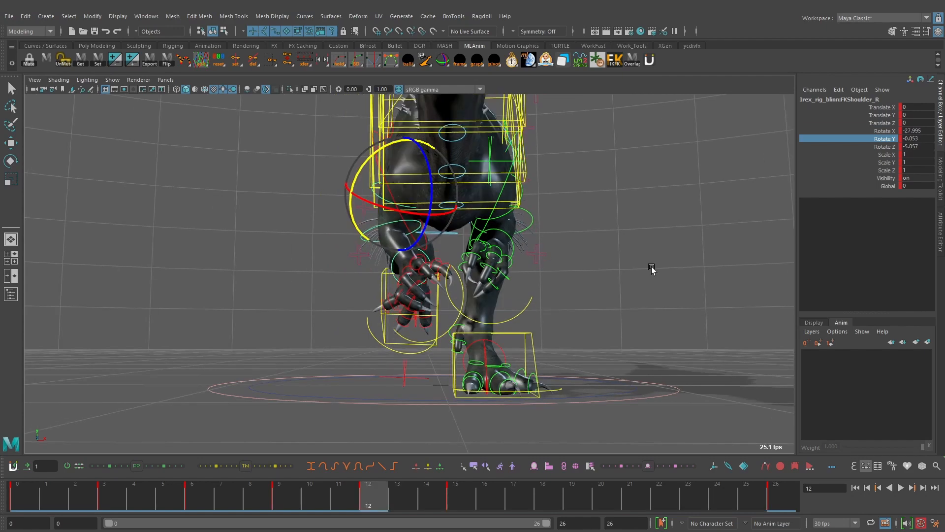
key(period)
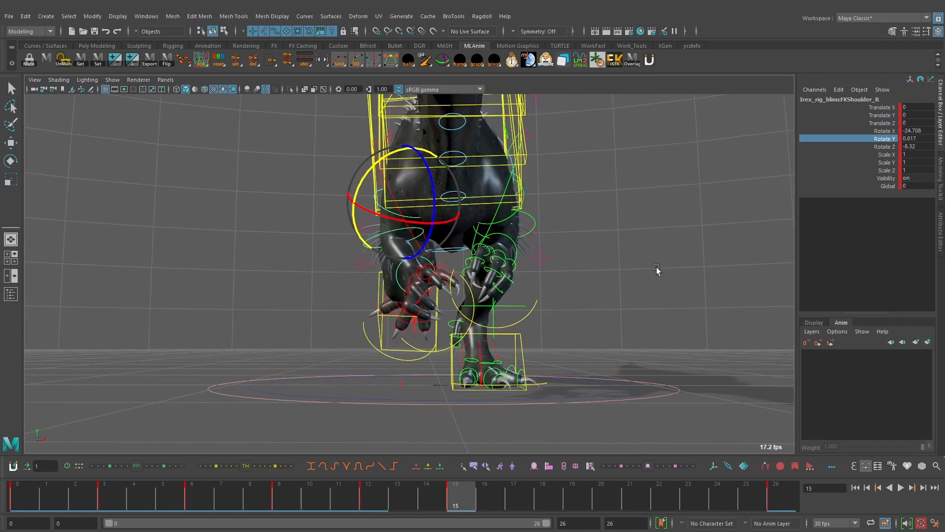
key(comma)
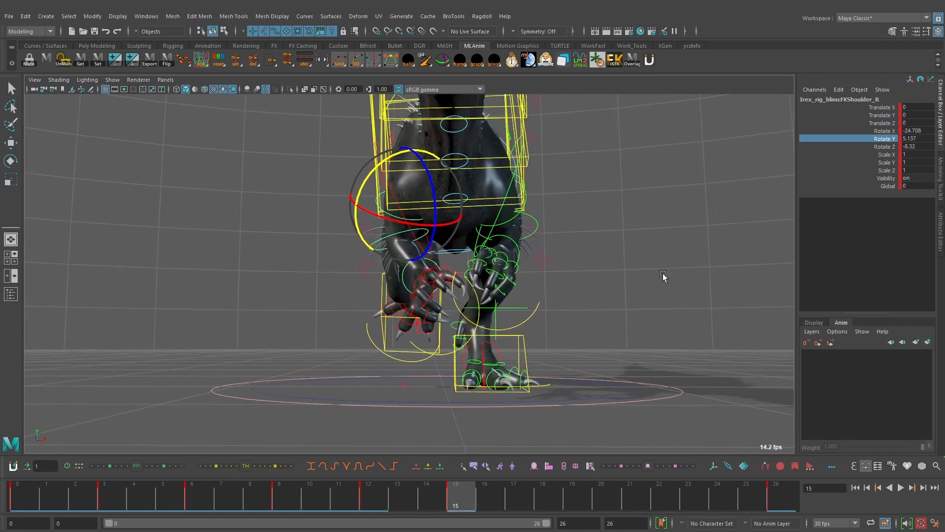
key(period)
key(comma)
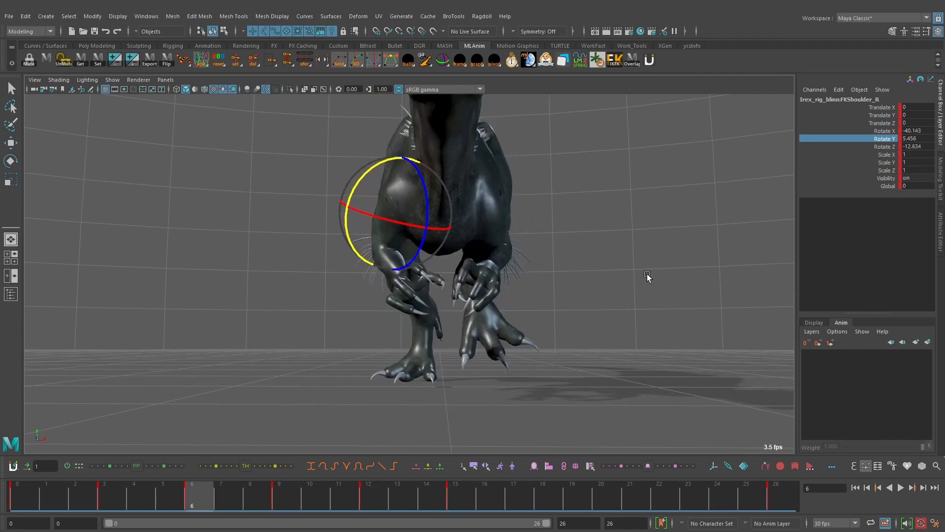
key(period)
key(comma)
key(period)
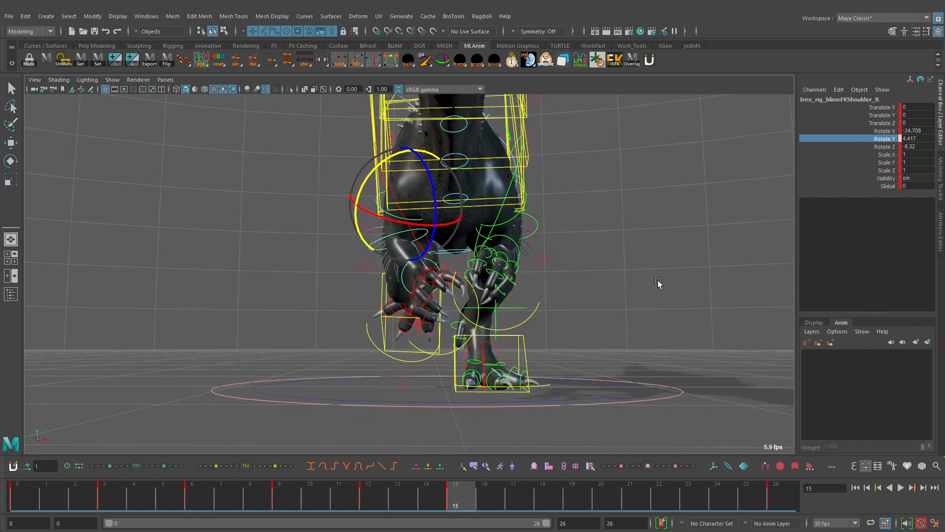
middle_drag(658, 281, 658, 281)
key(comma)
key(period)
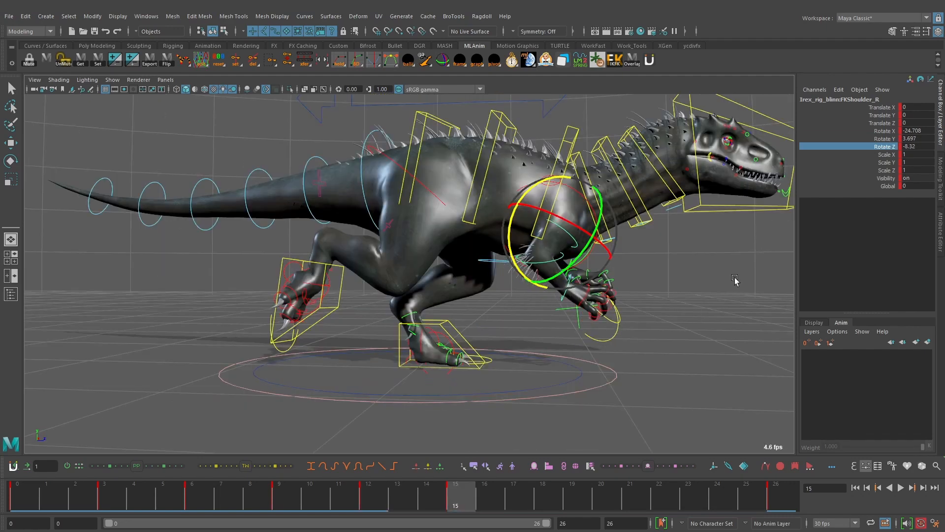
Rotate the right shoulder control around Z to about -14.8 at frame 15 and play back the arm's motion.
middle_drag(734, 279, 727, 279)
key(comma)
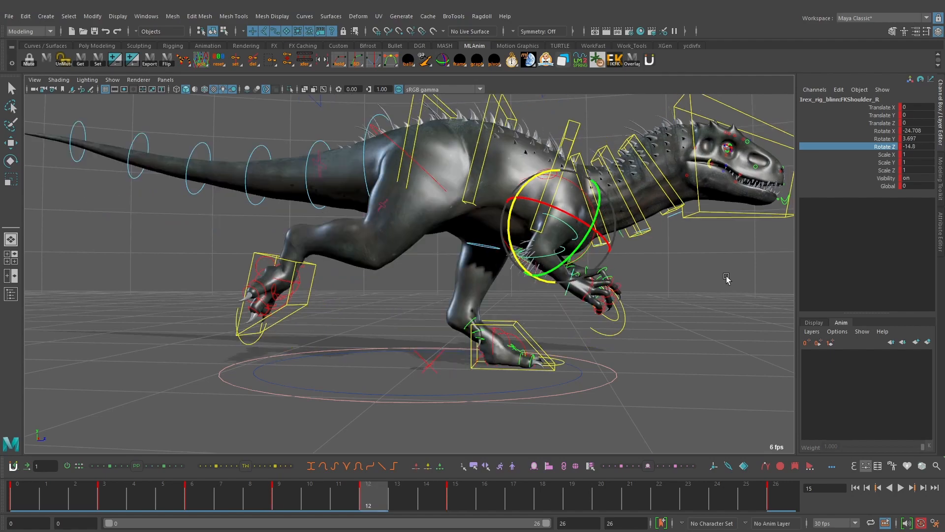
key(alt+v)
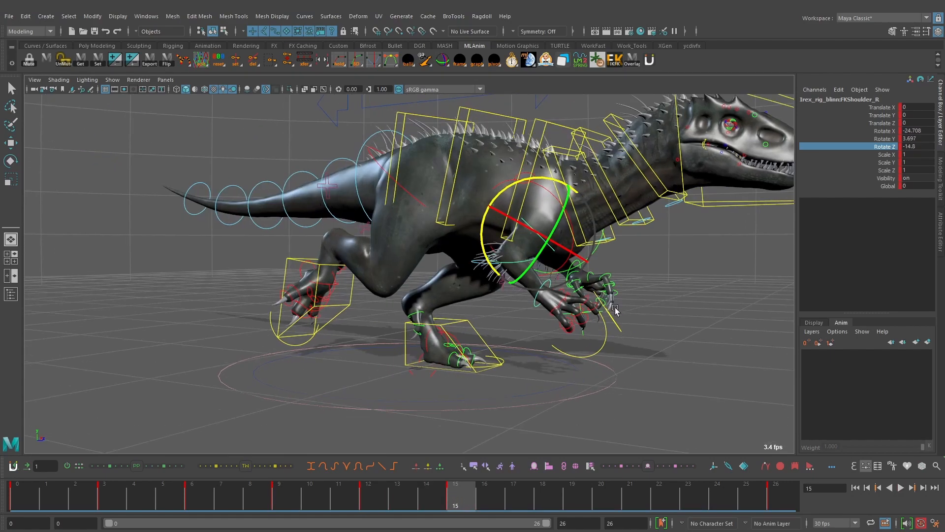
Stop playback and rotate the right FK elbow control around Z to about 26.6 at frame 15.
key(alt+v)
click(522, 262)
key(w)
alt+drag(635, 276, 711, 237)
alt+middle_drag(679, 217, 659, 212)
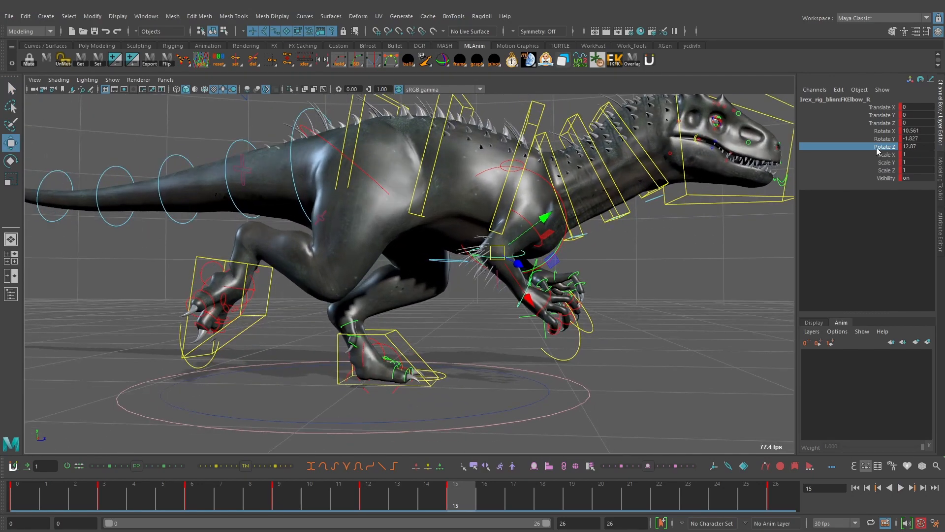
key(e)
middle_drag(648, 307, 669, 306)
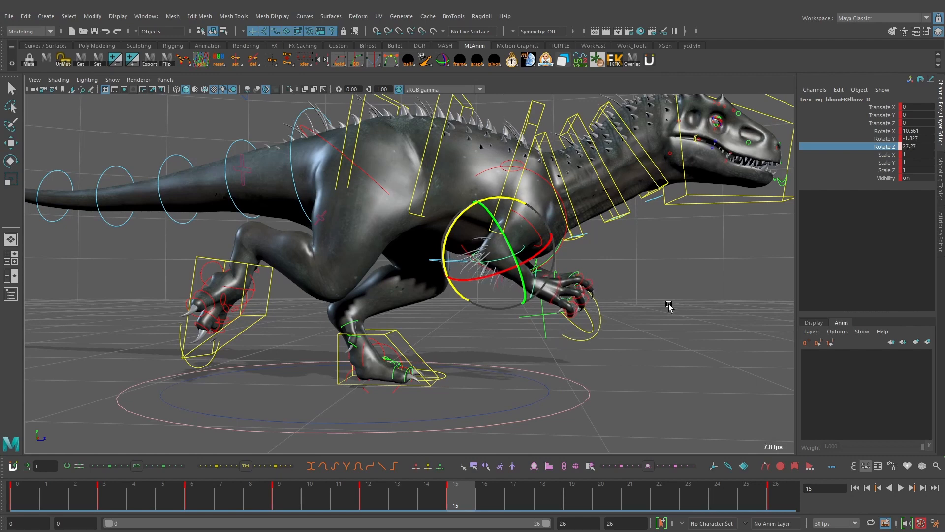
key(comma)
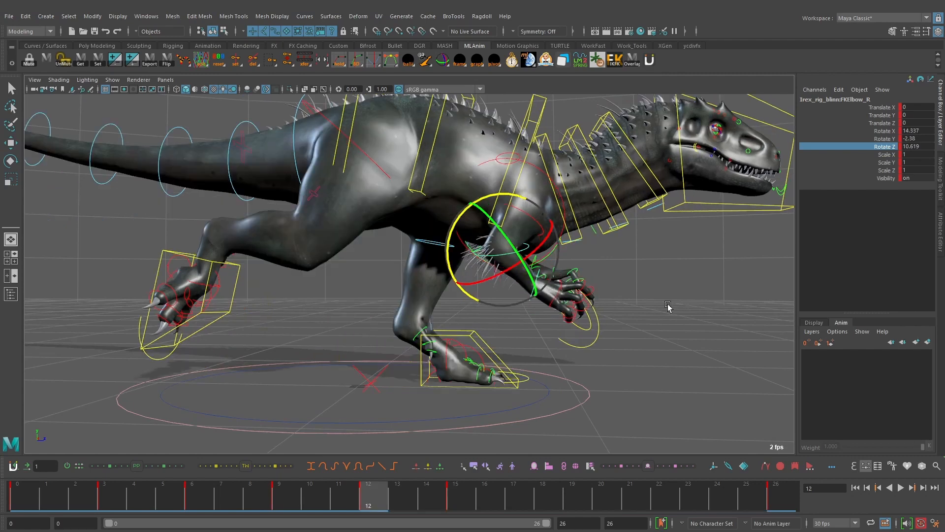
key(period)
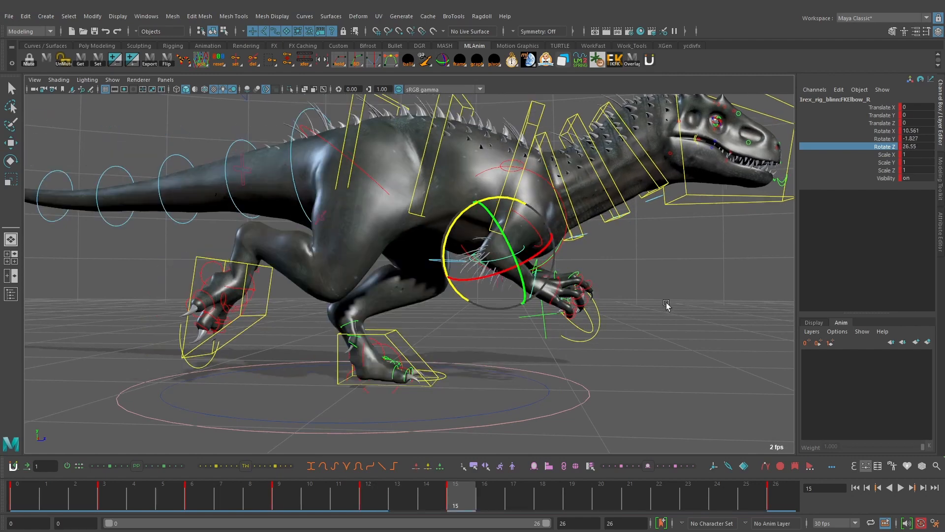
Flip between frame 15 and the previous keys to compare the right elbow's poses.
key(comma)
key(comma)
key(period)
key(period)
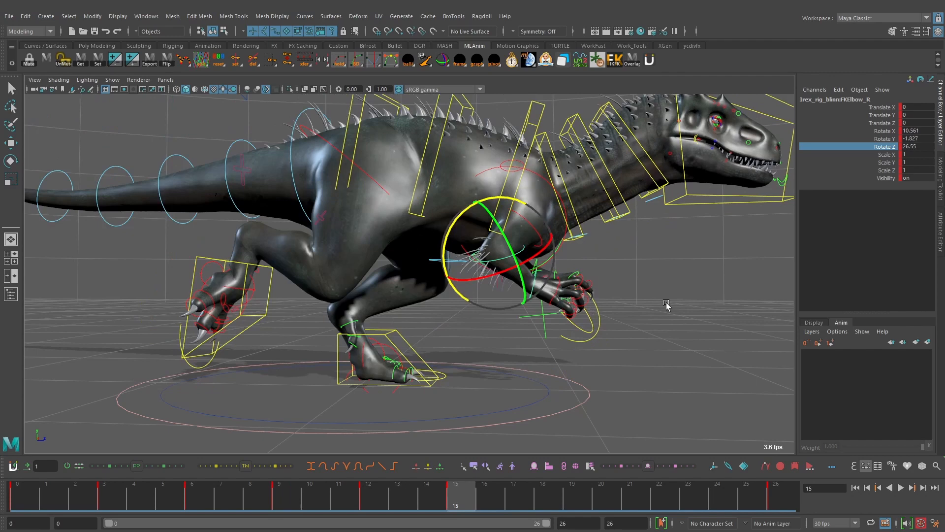
key(comma)
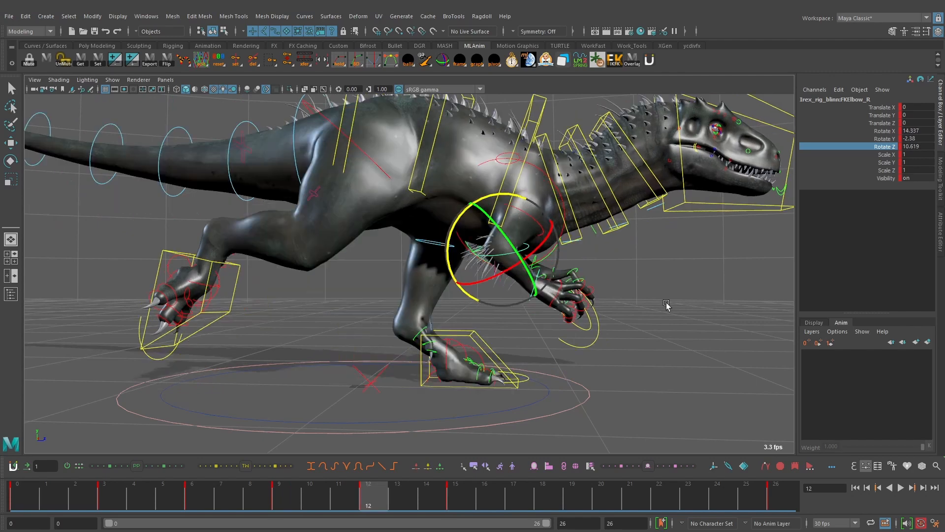
key(period)
key(comma)
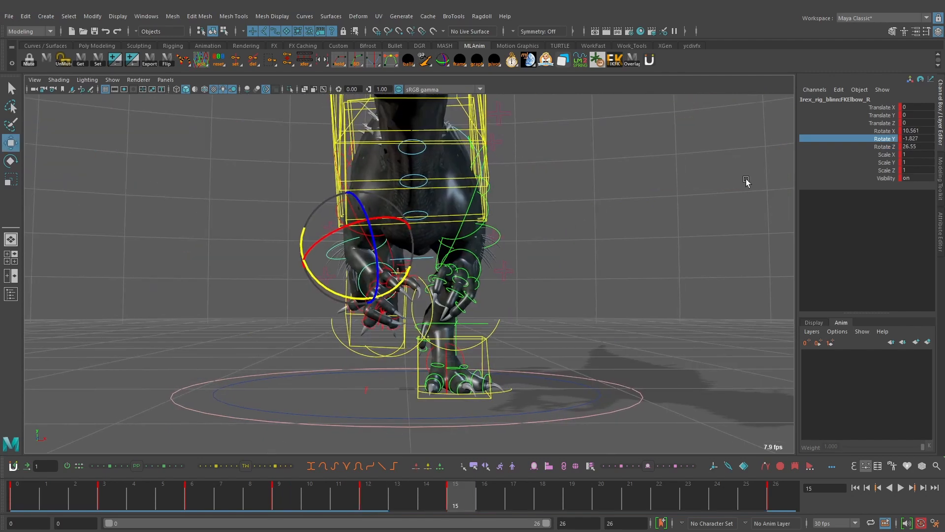
Rotate the right elbow control around Y to about -1.6 at frame 15, comparing it with the previous key from front and side.
key(w)
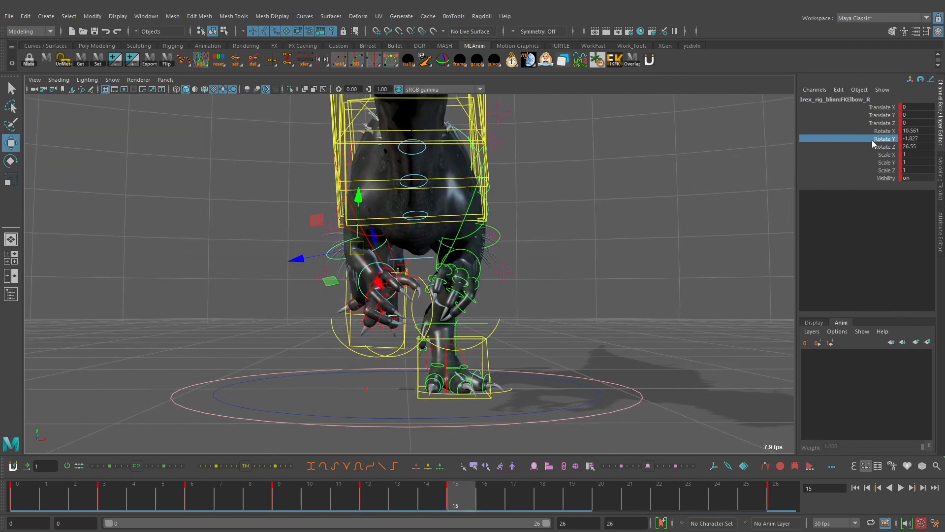
click(873, 140)
alt+drag(606, 251, 622, 253)
key(e)
click(881, 140)
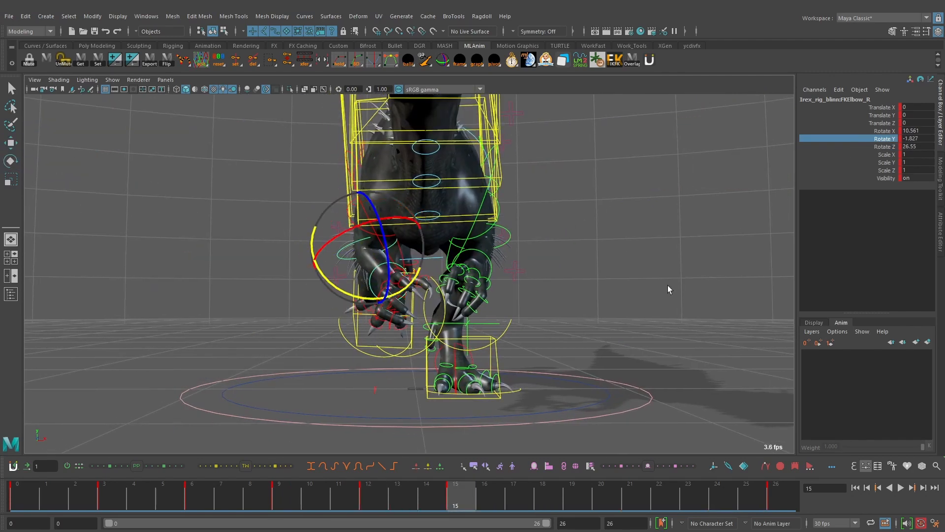
middle_drag(667, 288, 666, 287)
key(comma)
key(period)
alt+drag(665, 285, 722, 297)
key(comma)
key(period)
Select the right FK wrist control and rotate it around Y to about -37.0 at frame 15.
key(q)
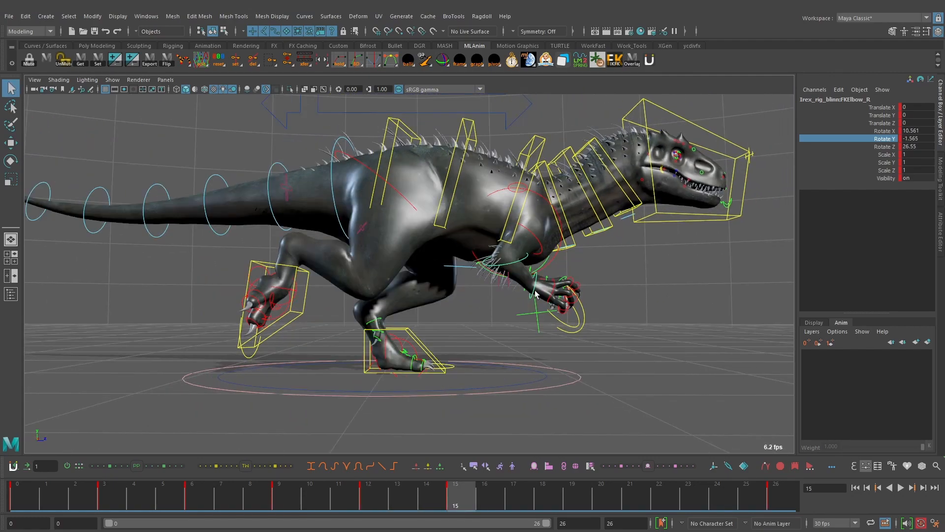
click(535, 290)
alt+middle_drag(647, 268, 601, 273)
alt+right_drag(601, 274, 640, 271)
click(895, 132)
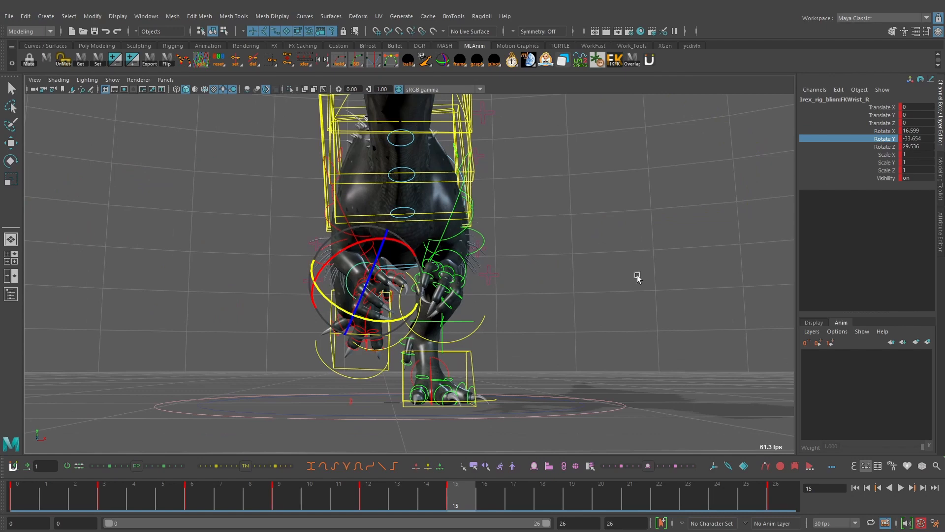
mouse_move(637, 276)
middle_down()
mouse_move(644, 278)
mouse_move(624, 276)
middle_up()
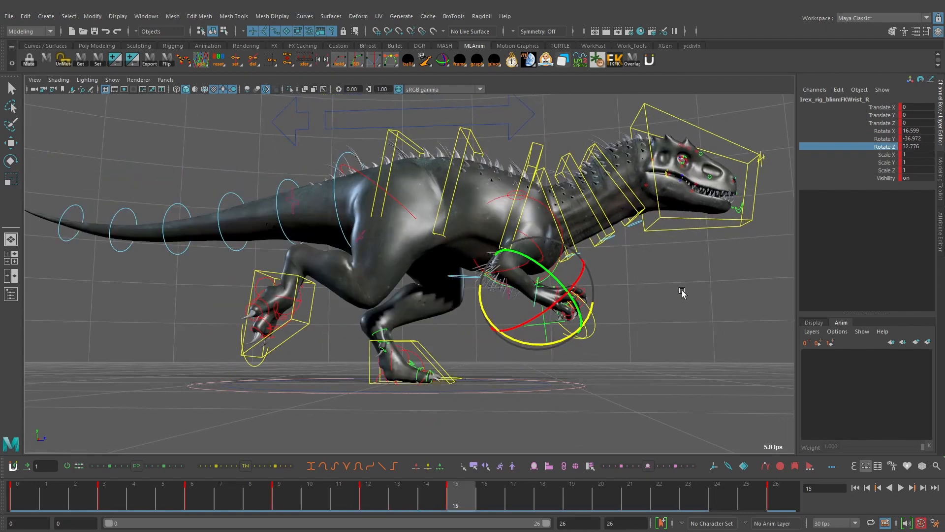
Rotate the right wrist control around Z to about 32.8 at frame 15 and compare the pose with frame 12.
middle_drag(680, 291, 632, 279)
key(comma)
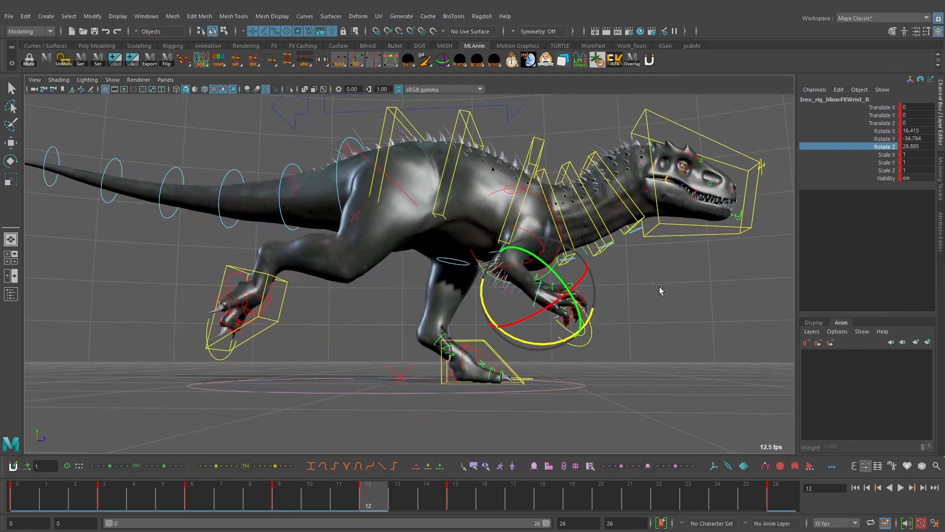
key(alt+period)
key(alt+period)
key(alt+period)
mouse_move(661, 291)
alt+mouse_down()
mouse_move(669, 297)
mouse_move(659, 298)
alt+mouse_up()
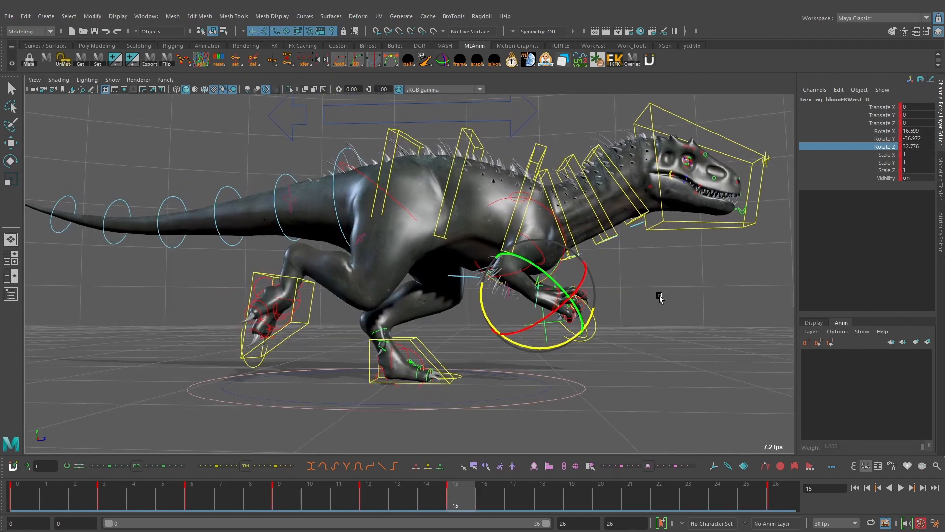
Select the right FK shoulder, elbow and wrist controls and key them at frame 18.
key(q)
click(543, 251)
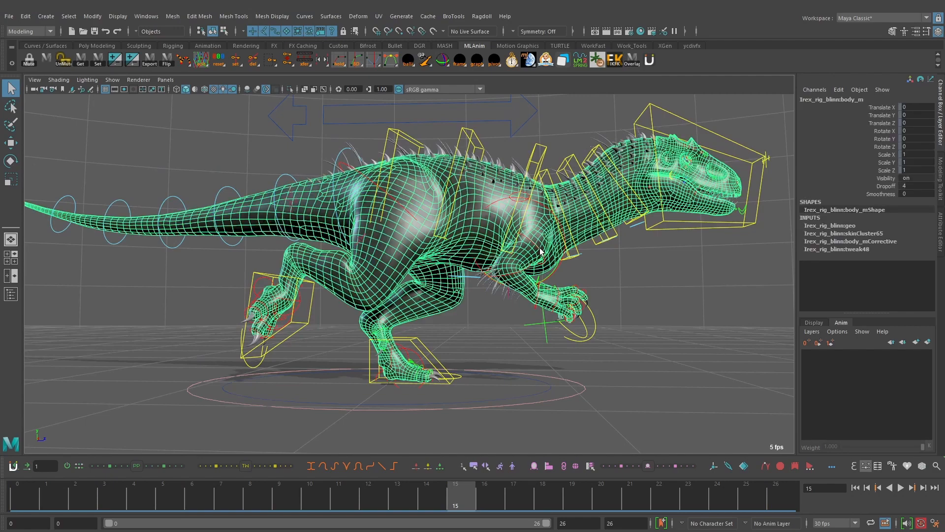
click(540, 251)
key(alt+period)
key(alt+period)
key(alt+period)
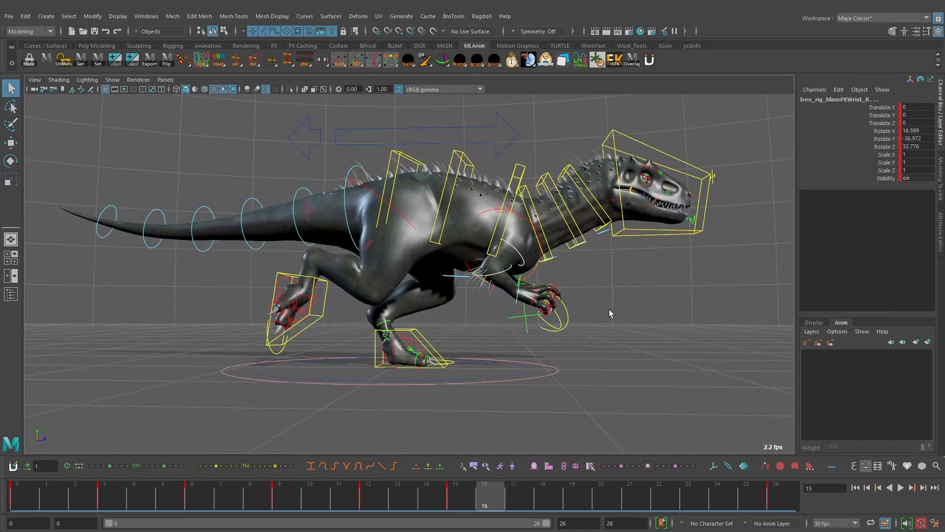
Select only the right FK shoulder control and rotate it around X to about -33.9 at frame 18.
mouse_move(610, 308)
alt+mouse_down()
mouse_move(525, 309)
mouse_move(628, 309)
alt+mouse_up()
alt+middle_drag(628, 309, 550, 283)
click(547, 252)
key(e)
alt+drag(663, 231, 580, 220)
alt+middle_drag(580, 220, 625, 231)
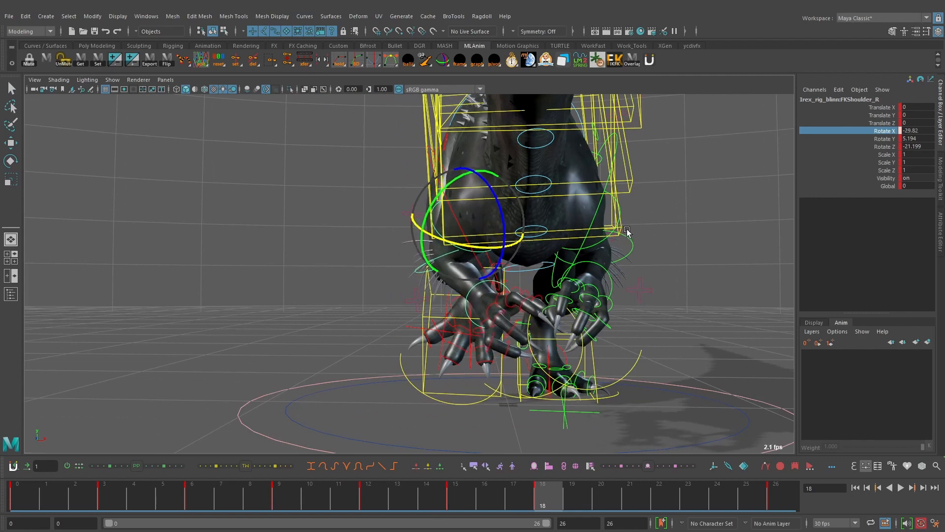
key(.)
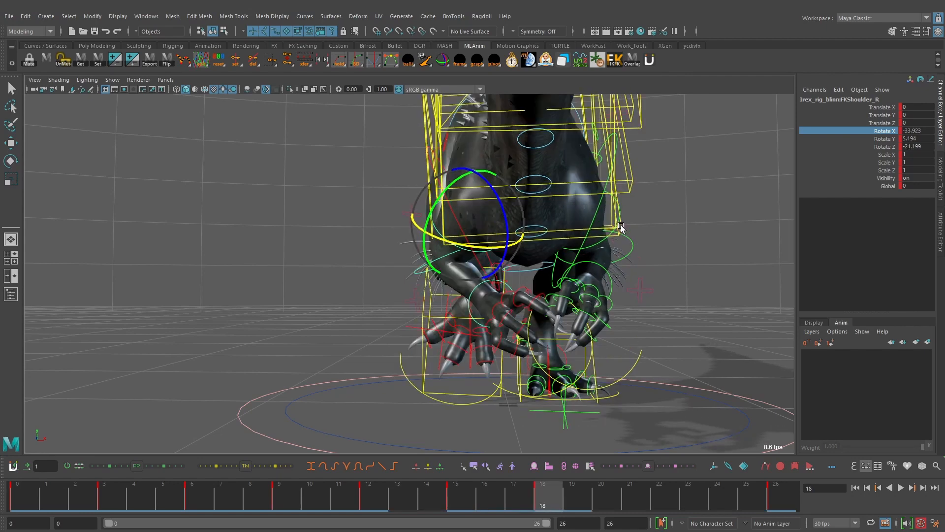
Rotate the right shoulder control around Y to about 9.6 and X to about -27.1 at frame 18, checking against neighbouring keys.
click(493, 172)
mouse_move(659, 248)
middle_down()
mouse_move(668, 248)
mouse_move(660, 249)
middle_up()
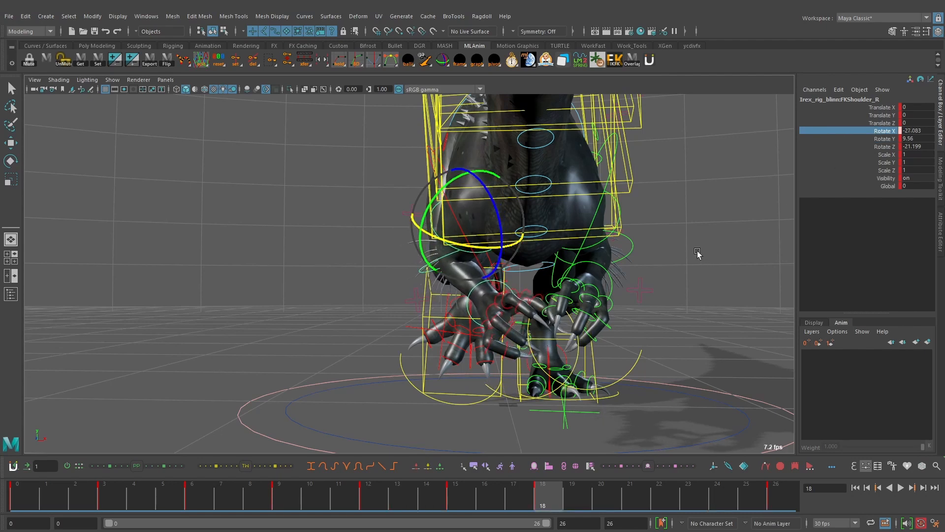
scroll(699, 252, down, 4)
alt+drag(703, 251, 735, 287)
key(.)
key(.)
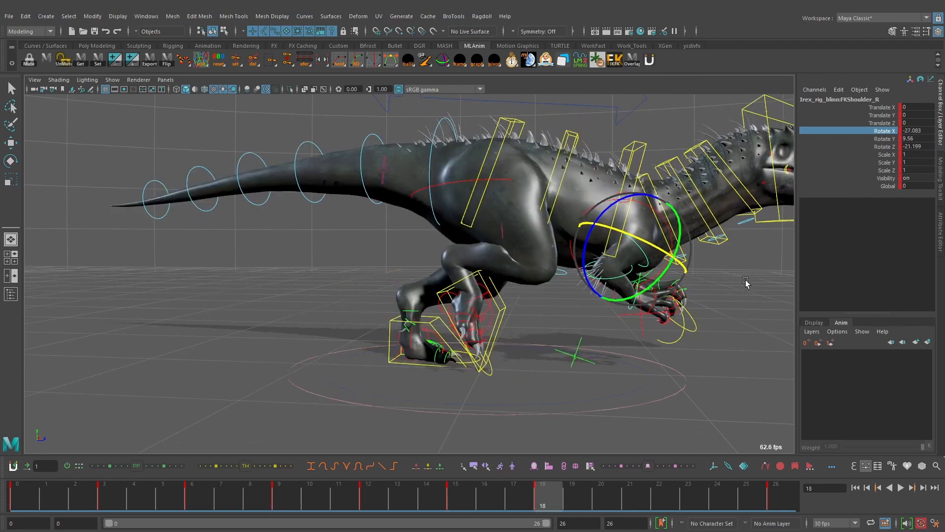
Adjust the right shoulder control's Z rotation at frame 18 and flip between keys to compare the arm poses.
alt+middle_drag(744, 221, 682, 212)
click(592, 187)
middle_drag(675, 273, 679, 277)
key(.)
alt+drag(682, 277, 704, 311)
key(.)
Select the right FK elbow control and rotate it around Z to about 24.8 at frame 18, comparing it with frame 15.
key(q)
click(704, 311)
click(630, 273)
alt+right_drag(684, 268, 712, 255)
key(w)
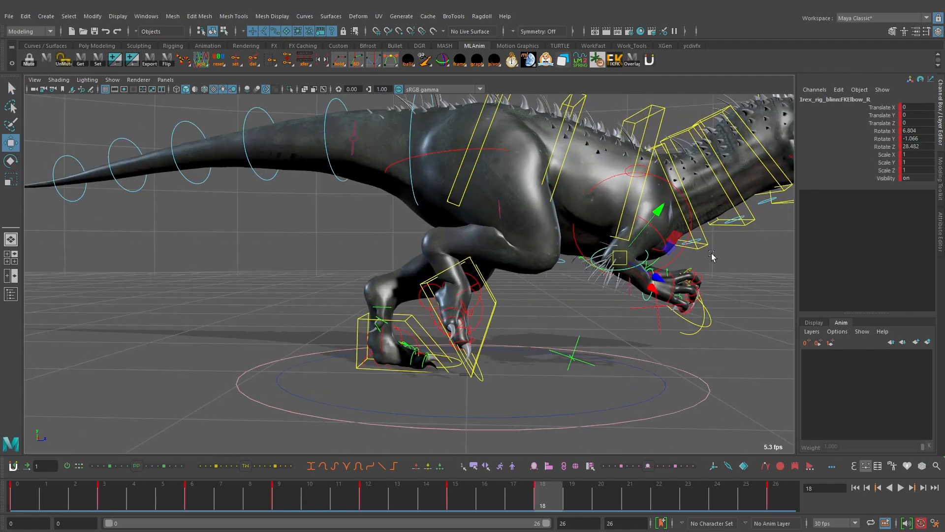
alt+middle_drag(711, 255, 673, 236)
alt+middle_drag(689, 191, 639, 193)
key(e)
middle_drag(687, 252, 680, 253)
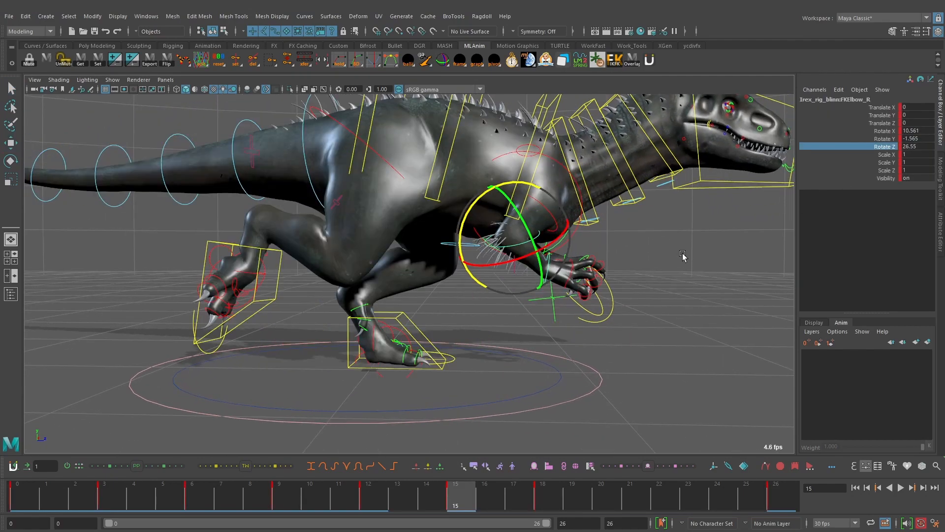
key(.)
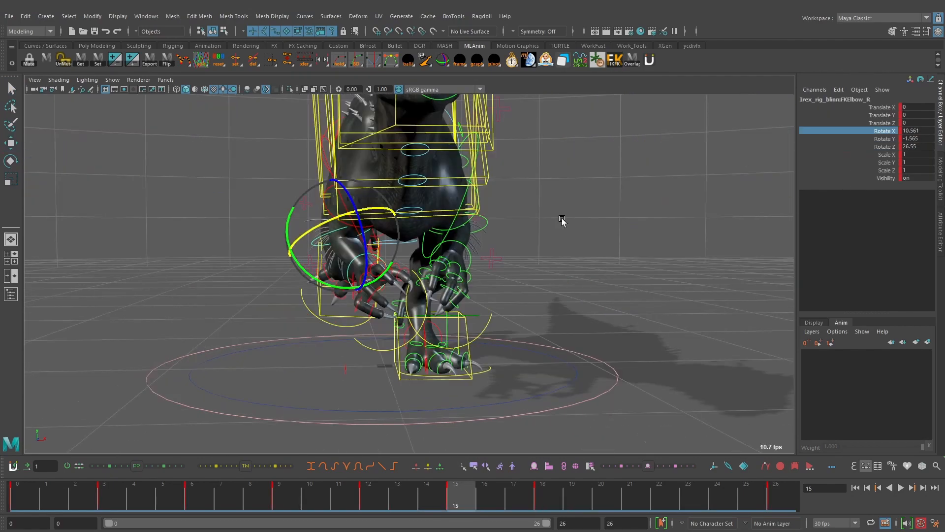
Rotate the right elbow control around X to about 15.3 at frame 18, checking it from the front against frame 15.
key(.)
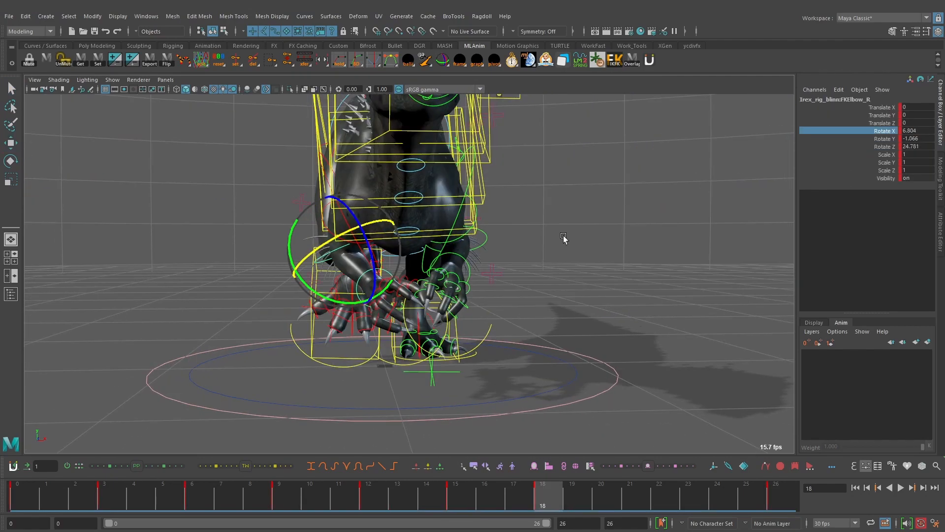
middle_drag(564, 239, 556, 239)
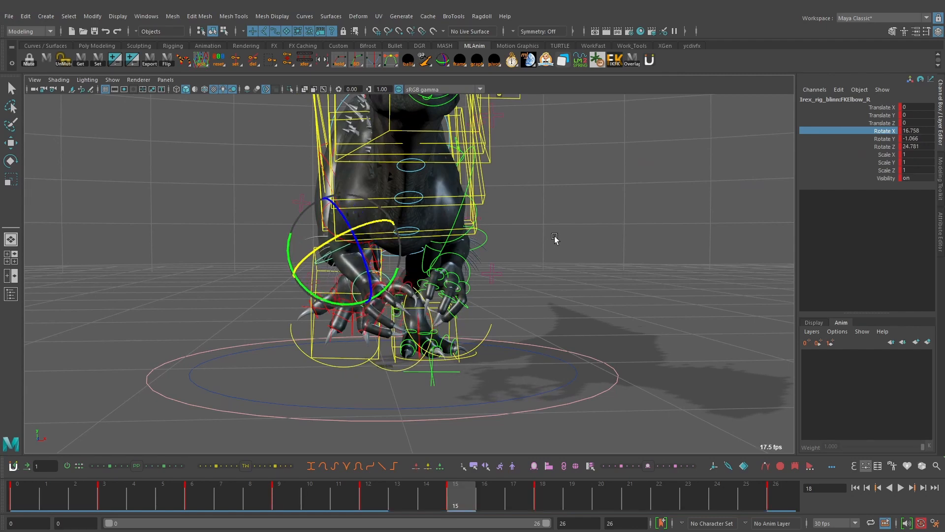
alt+drag(556, 239, 573, 250)
key(.)
middle_drag(573, 250, 570, 249)
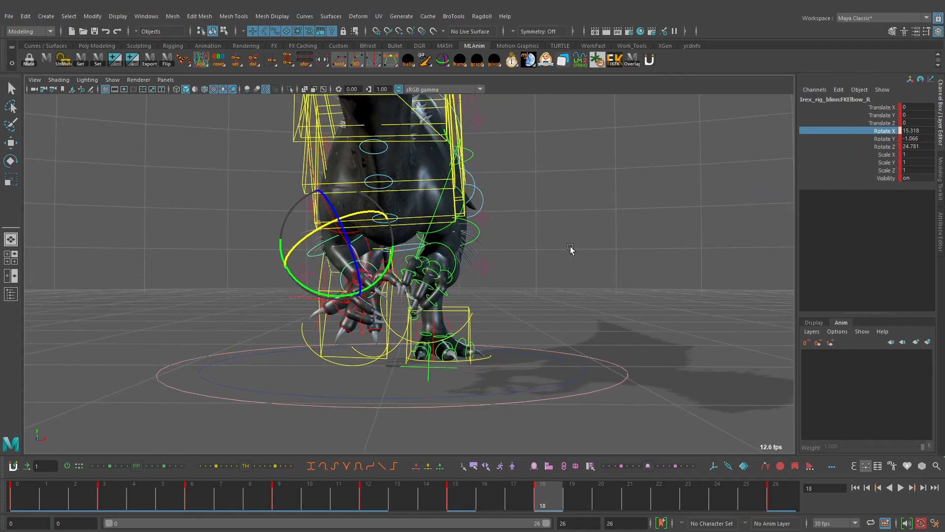
alt+drag(570, 249, 597, 250)
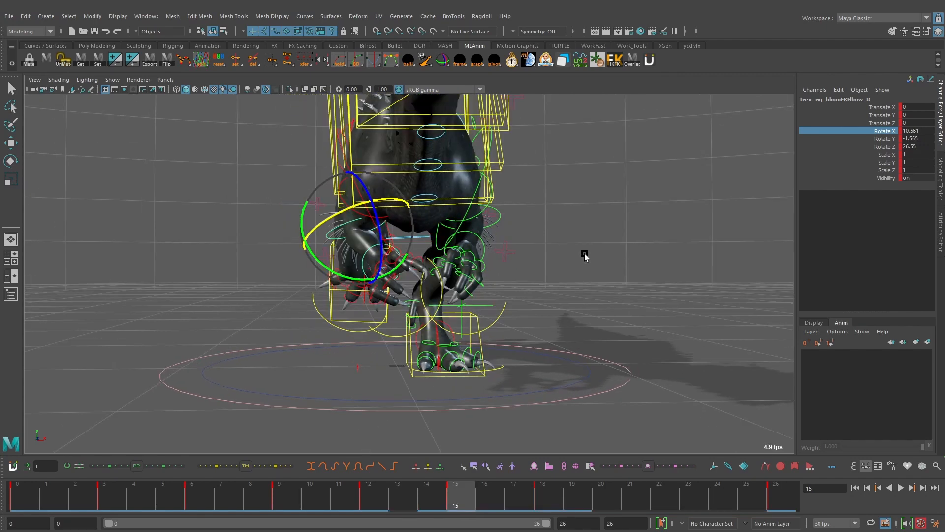
Select the right FK wrist control and rotate it around X to about 22.8 at frame 18, comparing it with frame 15.
key(alt+.)
key(alt+.)
key(alt+.)
click(439, 268)
alt+drag(439, 268, 444, 269)
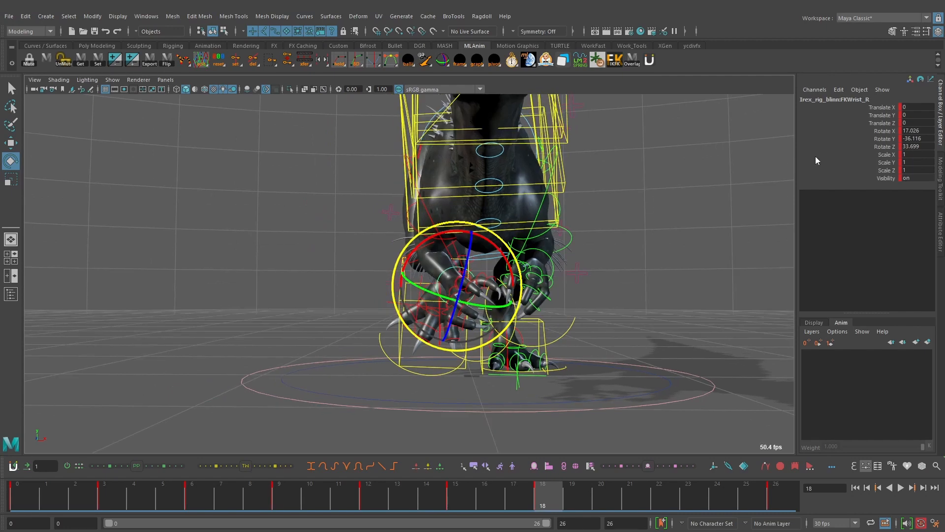
click(817, 131)
mouse_move(668, 265)
middle_down()
mouse_move(657, 265)
mouse_move(663, 258)
middle_up()
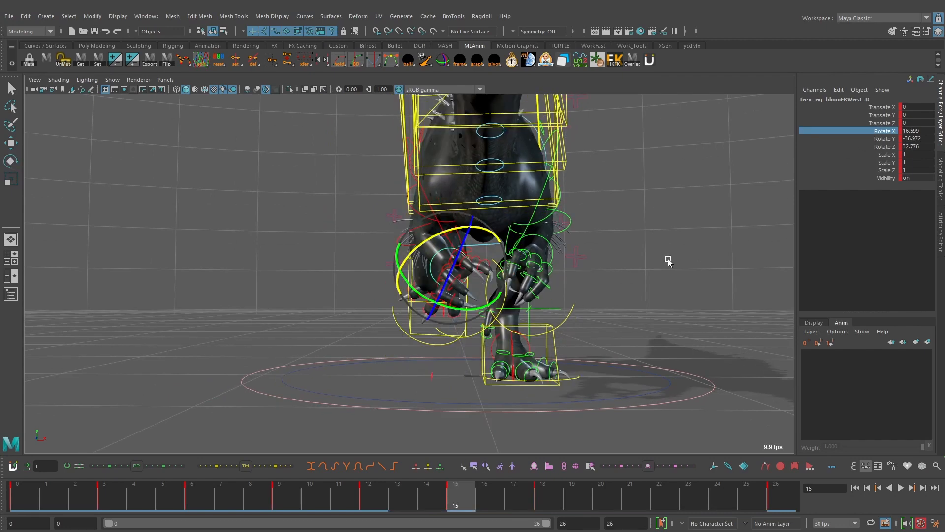
key(.)
alt+drag(668, 259, 659, 267)
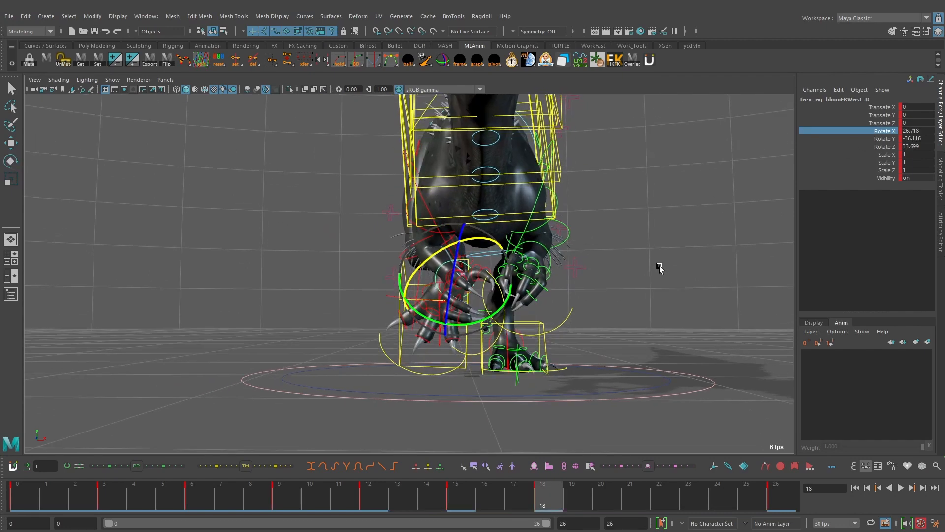
middle_drag(659, 267, 669, 267)
key(.)
Rotate the right wrist control around Y to about -42.6 at frame 18.
click(877, 140)
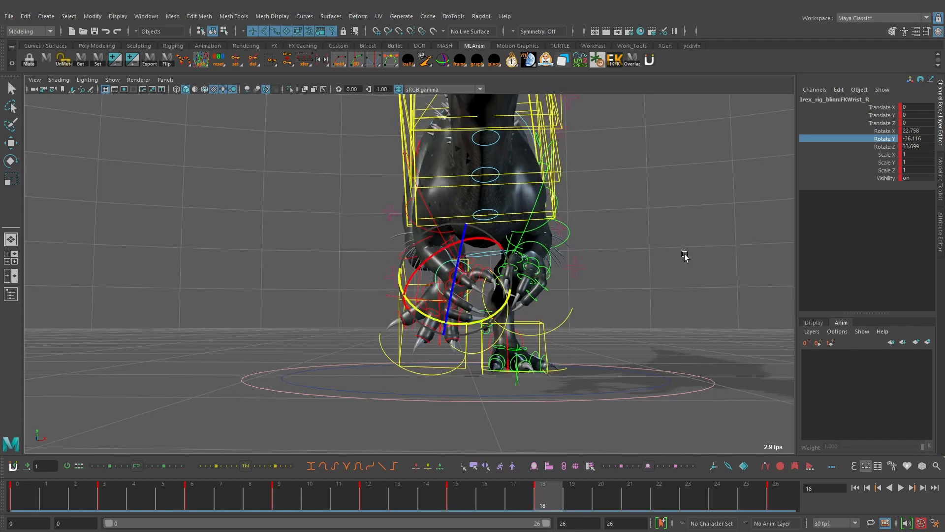
middle_drag(664, 263, 679, 264)
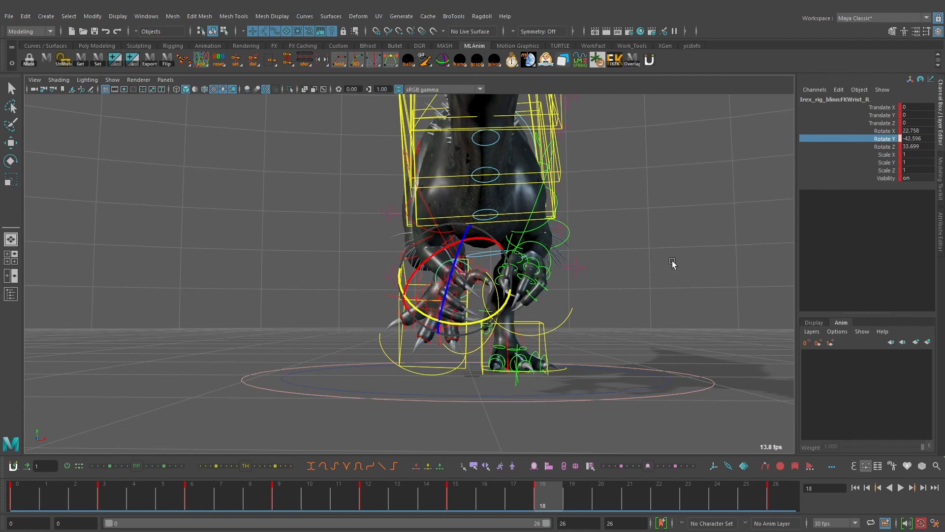
shift+middle_drag(683, 254, 690, 267)
Rotate the right wrist control around Z to about 36.9 at frame 18 and flip back to frame 15 to compare.
alt+drag(615, 267, 711, 276)
middle_drag(711, 276, 702, 274)
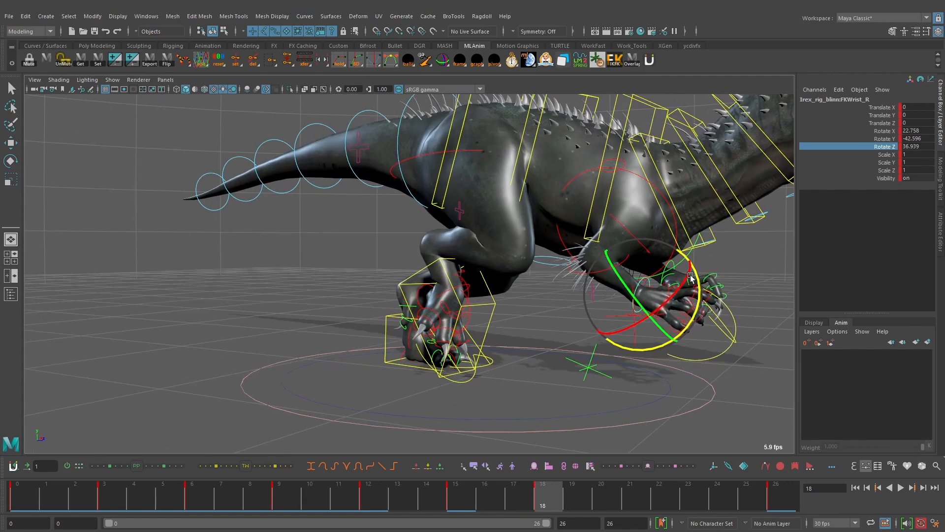
alt+drag(702, 270, 682, 265)
key(comma)
key(period)
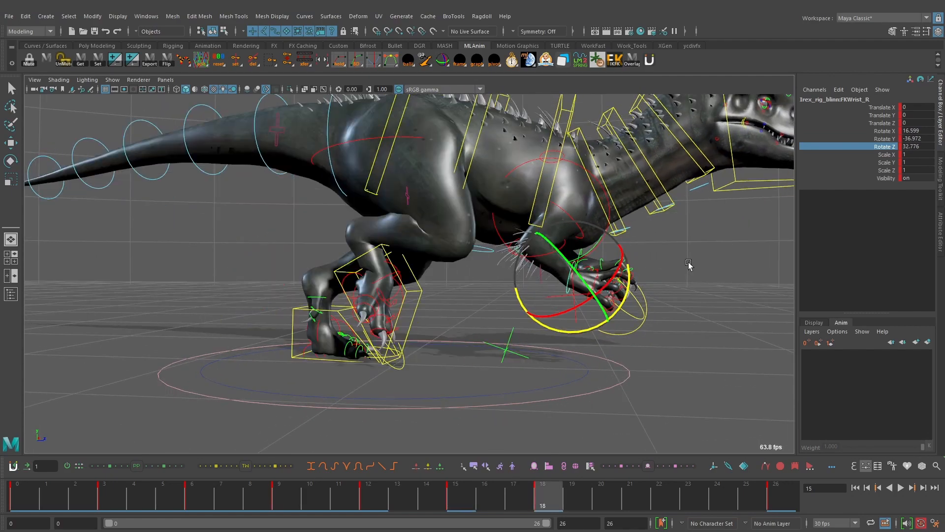
key(comma)
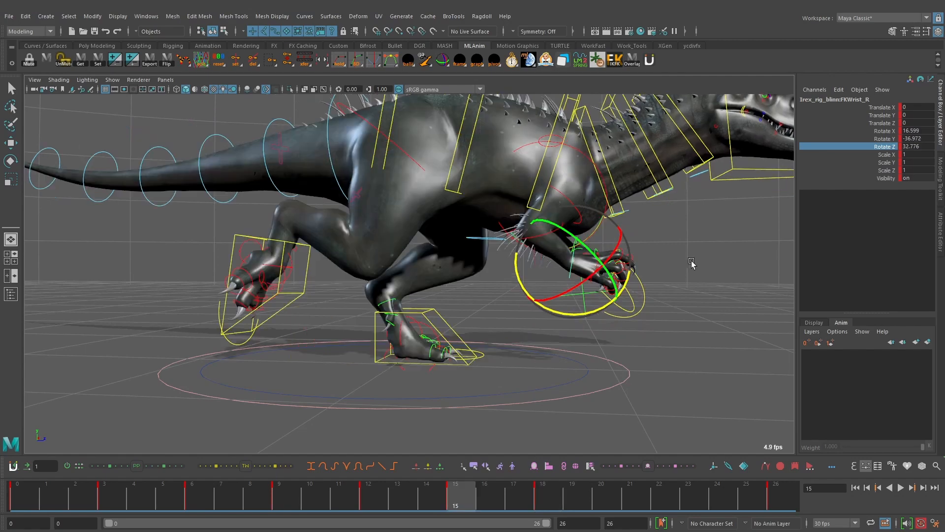
Rotate the right FK wrist control around Z to about 40.4 at frame 18 and flip back through the earlier keys to compare.
key(period)
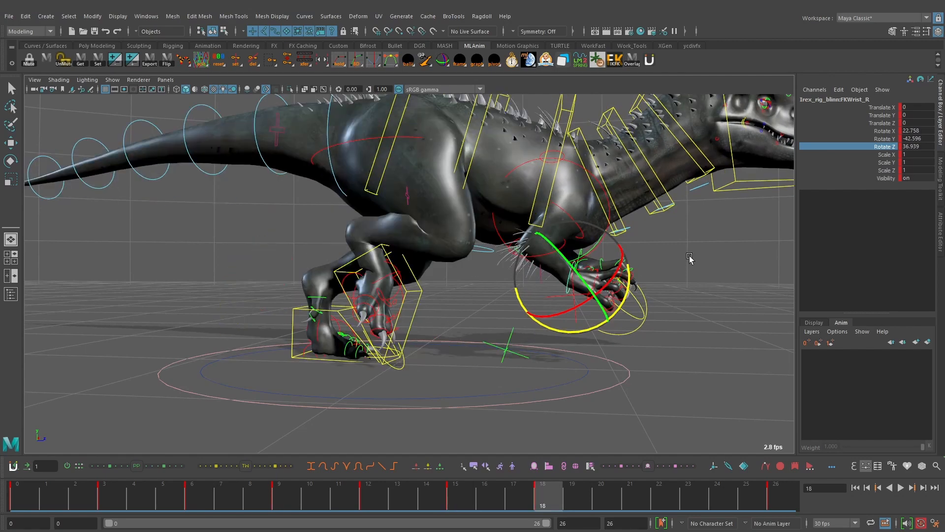
middle_drag(694, 259, 685, 257)
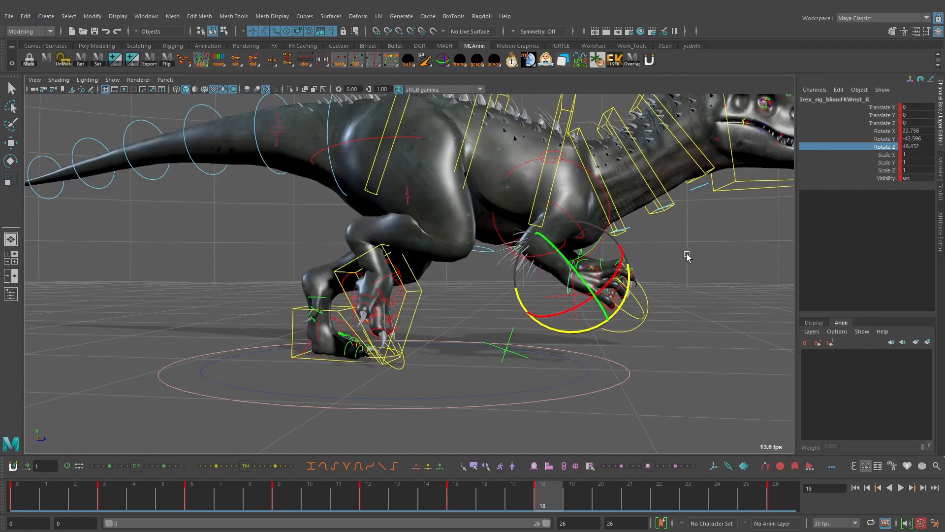
key(comma)
key(comma)
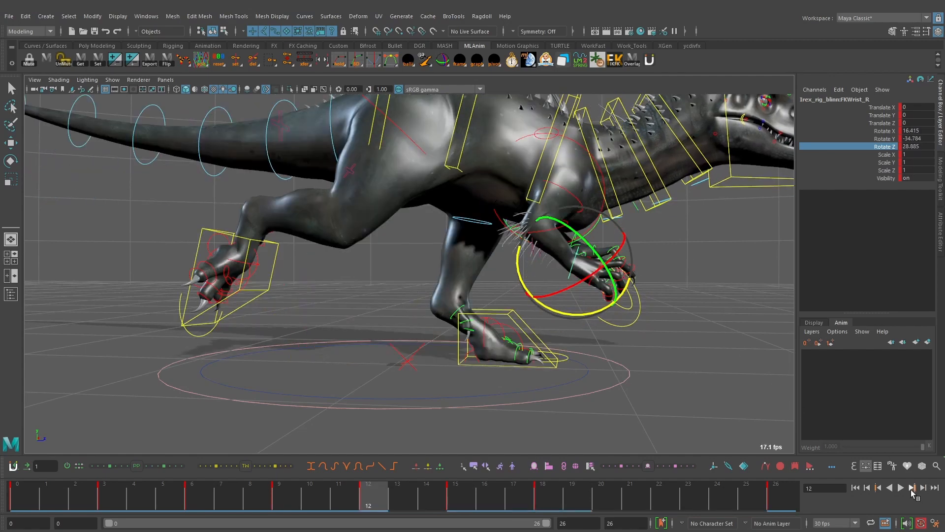
Play and scrub the run cycle from the side to examine the right arm's motion so far.
click(901, 487)
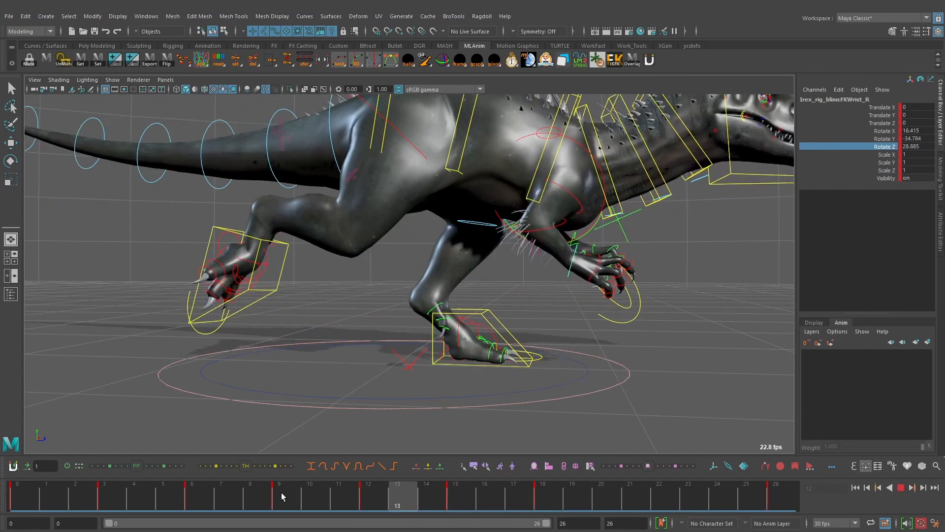
click(900, 487)
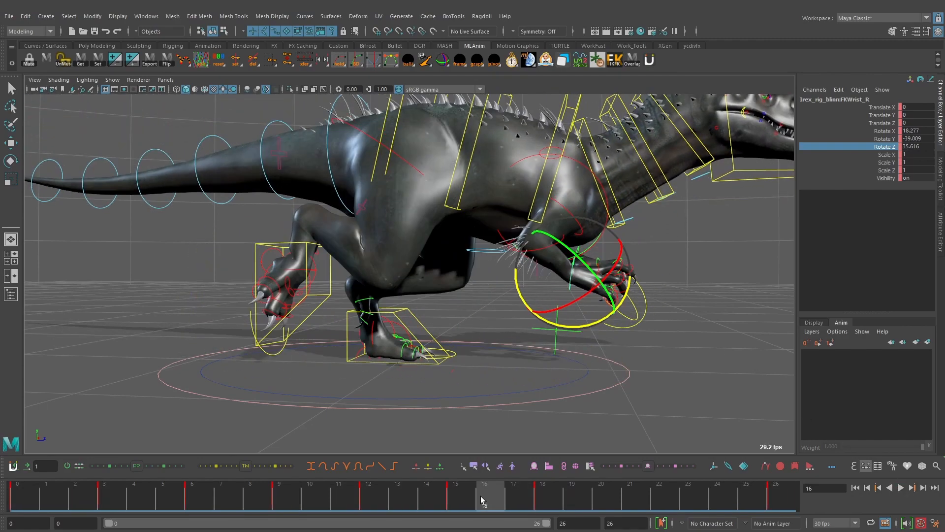
drag(480, 501, 20, 498)
scroll(481, 344, down, 3)
alt+drag(481, 344, 344, 342)
click(900, 487)
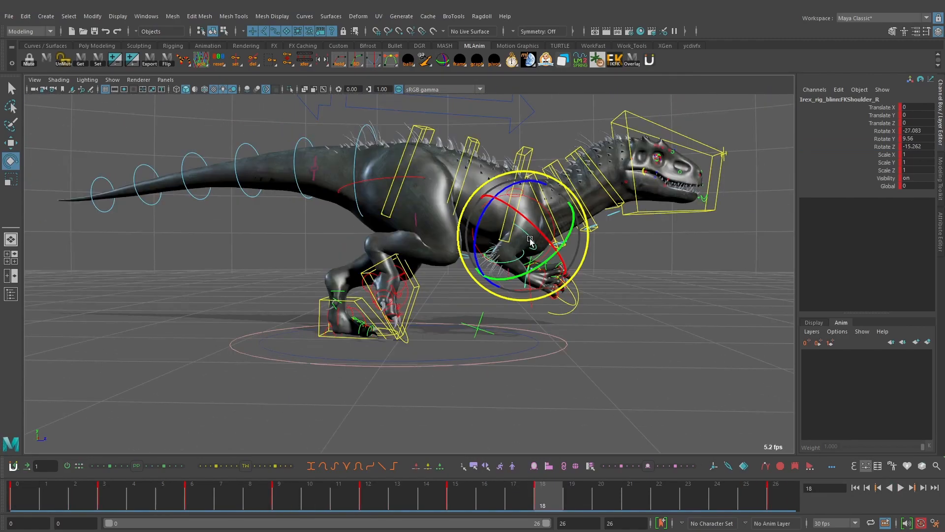
Key the right arm's FK controls at frame 21.
key(q)
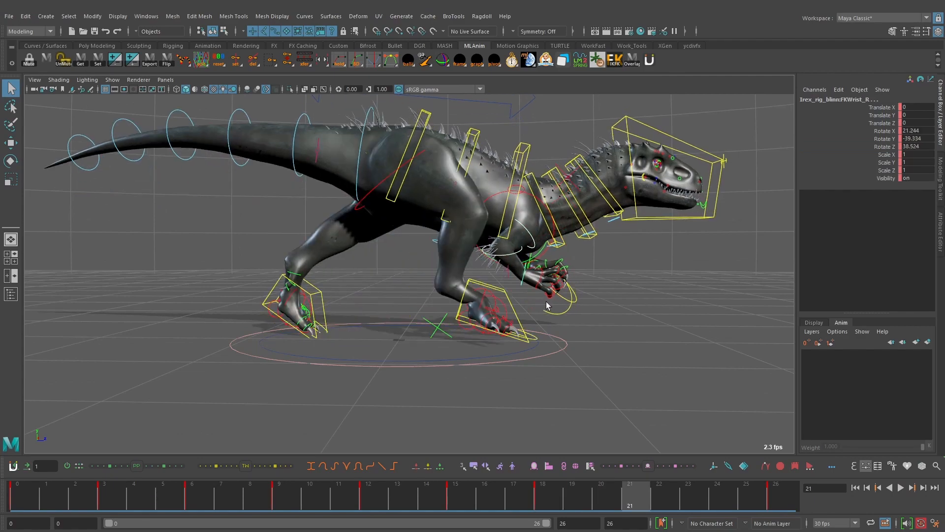
alt+right_drag(548, 305, 639, 281)
alt+drag(640, 280, 657, 266)
Select the right FK shoulder control and rotate it around X to about -32.5 at frame 21, comparing with the previous keys from the front.
click(536, 247)
click(876, 131)
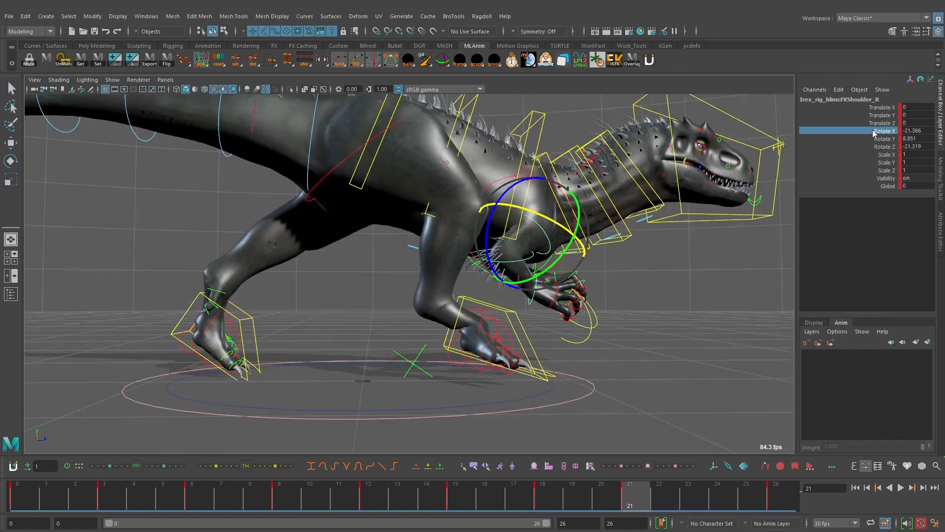
alt+drag(724, 229, 572, 273)
alt+drag(714, 275, 597, 264)
middle_drag(597, 263, 610, 265)
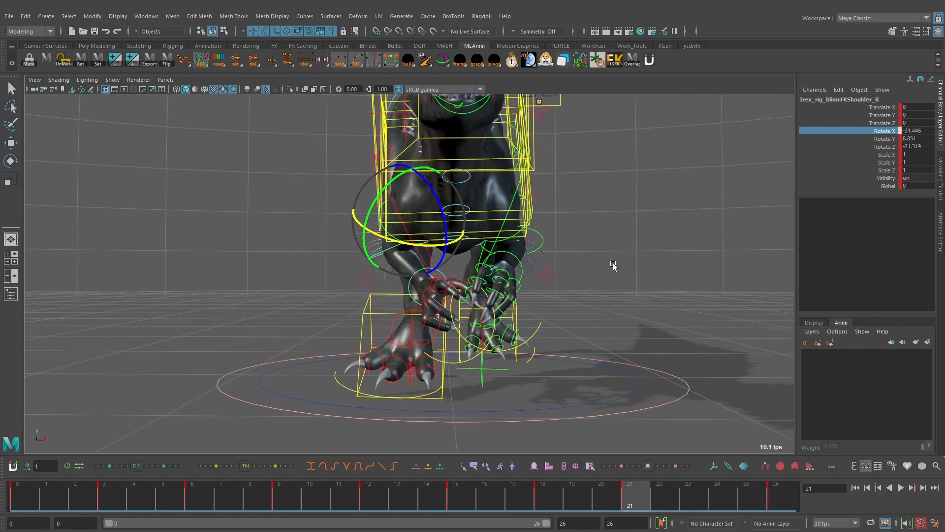
key(comma)
key(period)
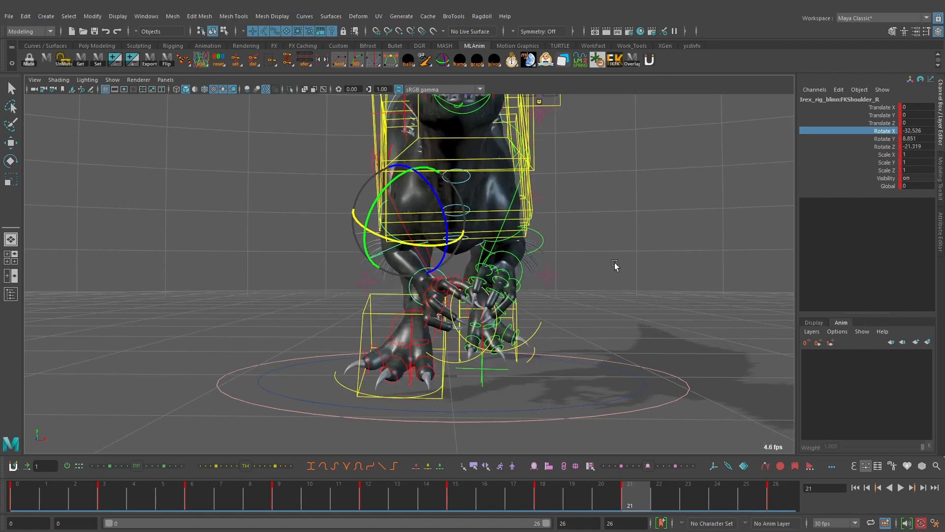
key(comma)
key(comma)
key(period)
key(period)
Rotate the right FK shoulder control around Z to about -9.1 at frame 21, viewed from the side.
alt+drag(691, 217, 789, 220)
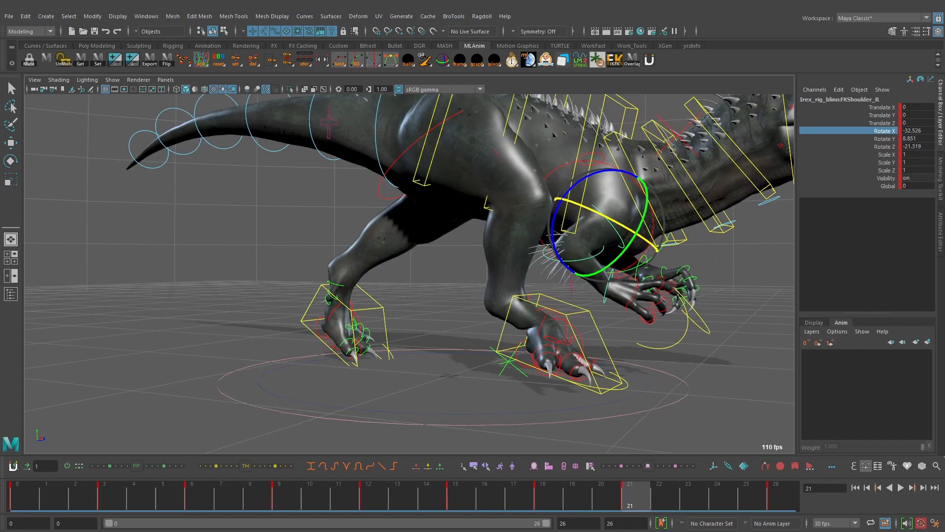
click(885, 147)
middle_drag(727, 235, 717, 238)
scroll(731, 239, down, 2)
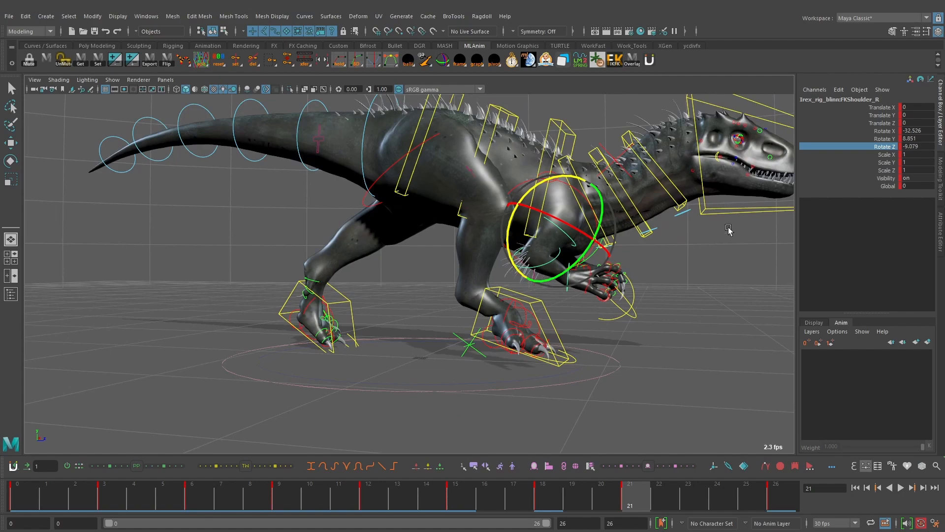
Rotate the right FK shoulder control around Y to about 4.5 at frame 21, then compare with frame 18 and play the cycle.
click(888, 140)
alt+drag(726, 239, 612, 241)
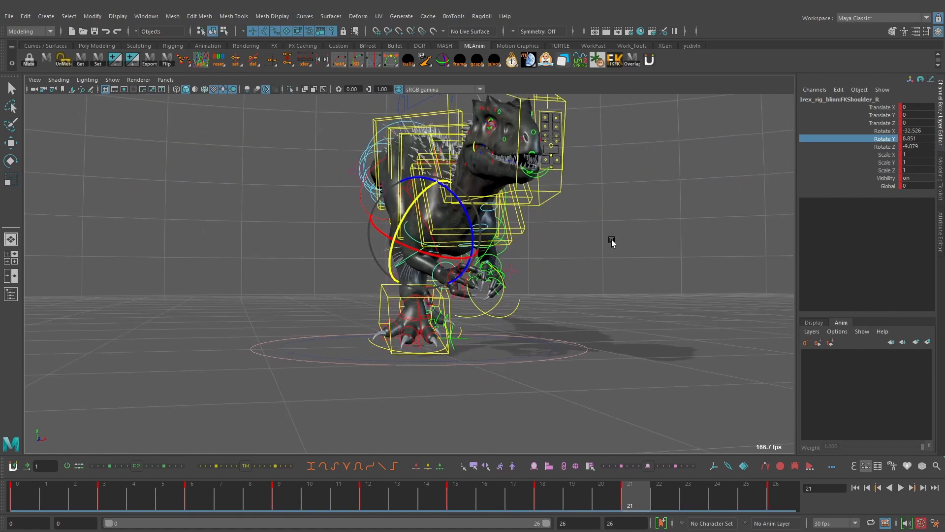
middle_drag(612, 241, 608, 240)
alt+drag(607, 240, 604, 236)
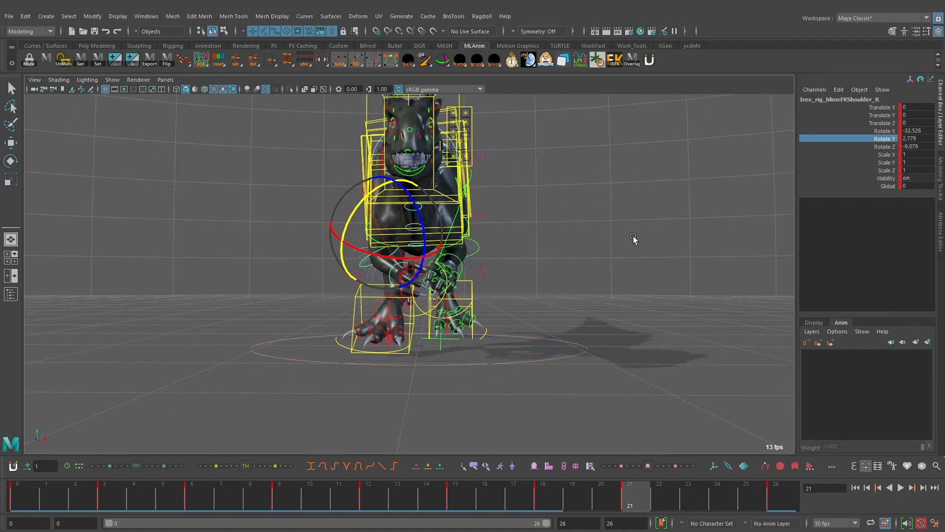
alt+drag(633, 238, 649, 238)
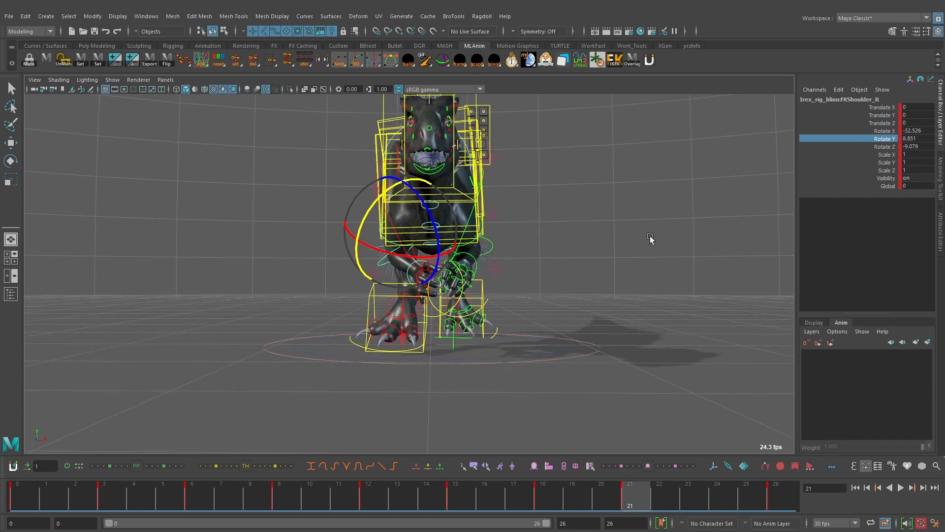
middle_drag(650, 238, 641, 238)
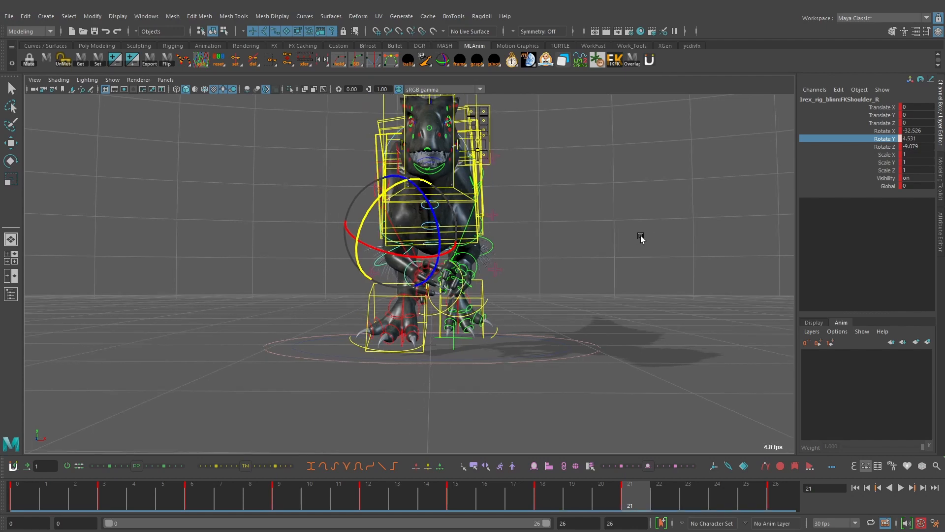
key(comma)
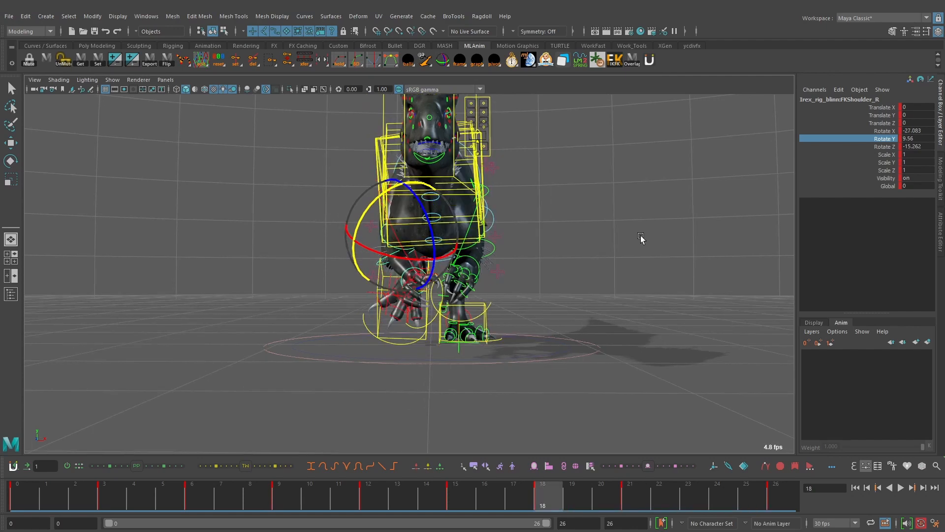
key(alt+v)
alt+drag(626, 245, 717, 264)
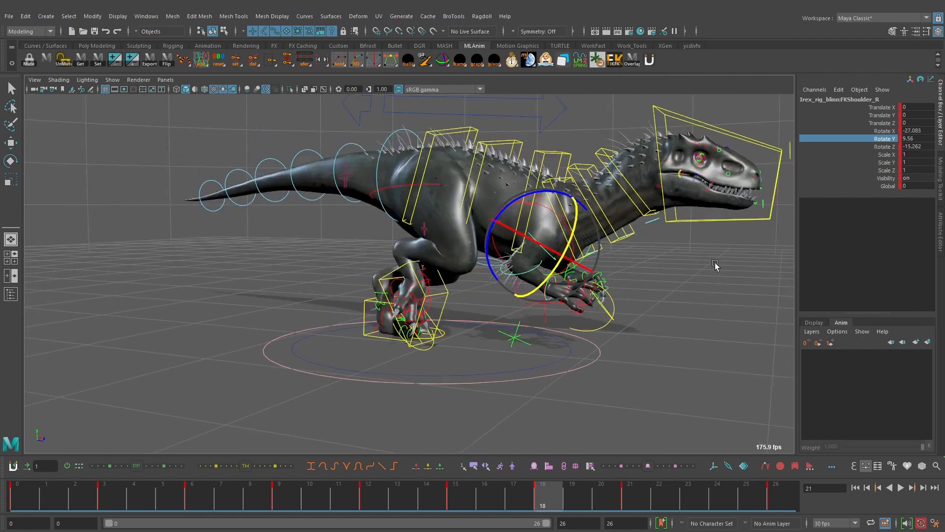
key(alt+v)
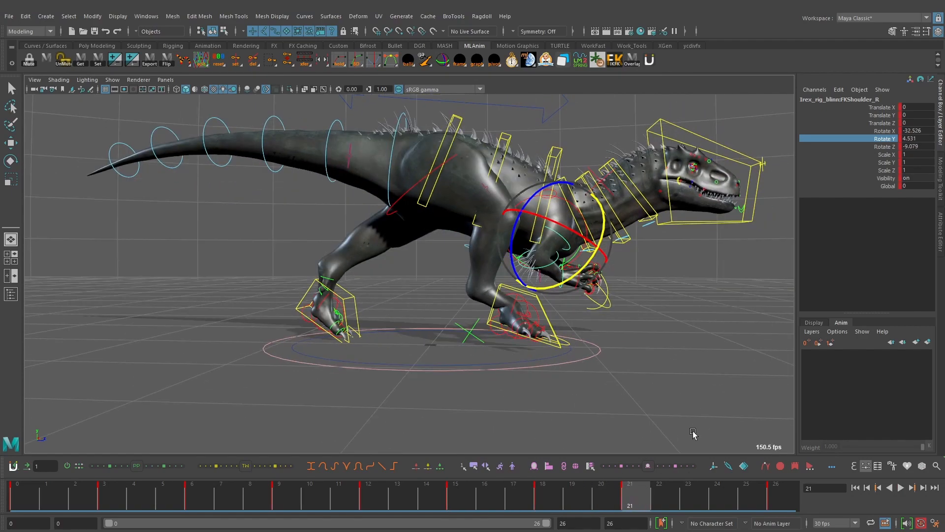
Copy the pose of the right clavicle, shoulder, elbow and wrist FK controls from frame 0 and paste it at frame 26.
drag(653, 497, 751, 492)
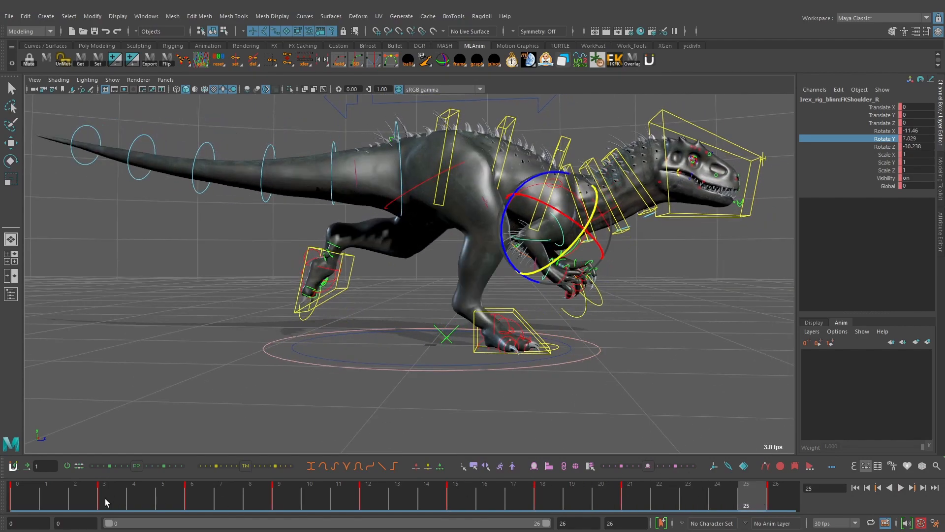
click(20, 496)
click(216, 423)
click(559, 186)
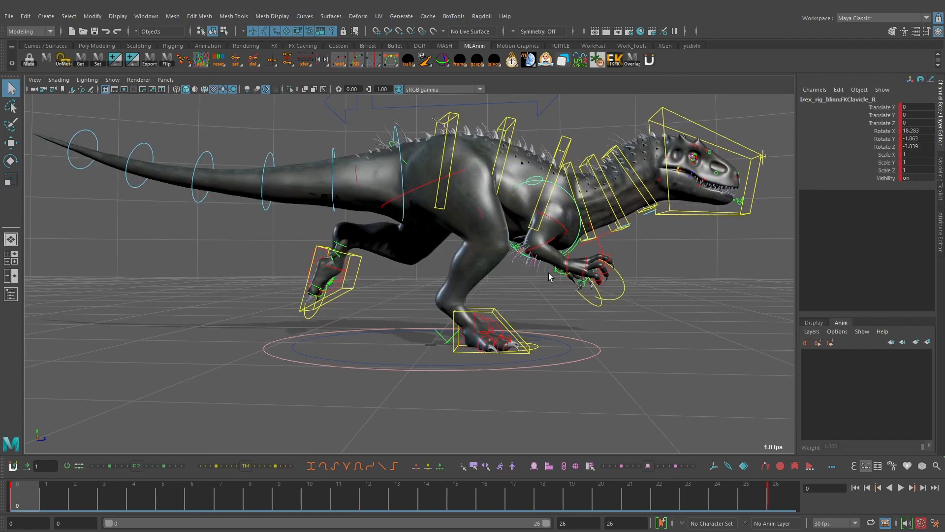
click(552, 245)
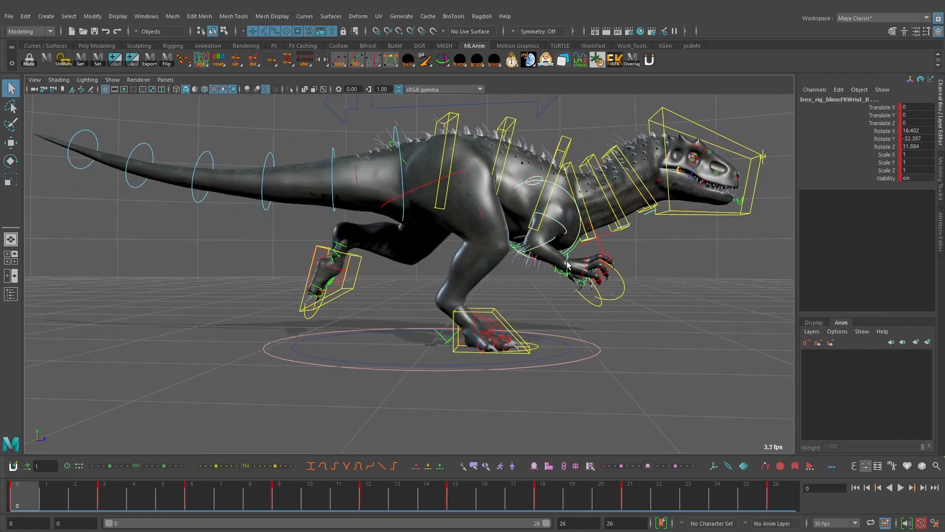
key(w)
alt+middle_drag(665, 298, 630, 303)
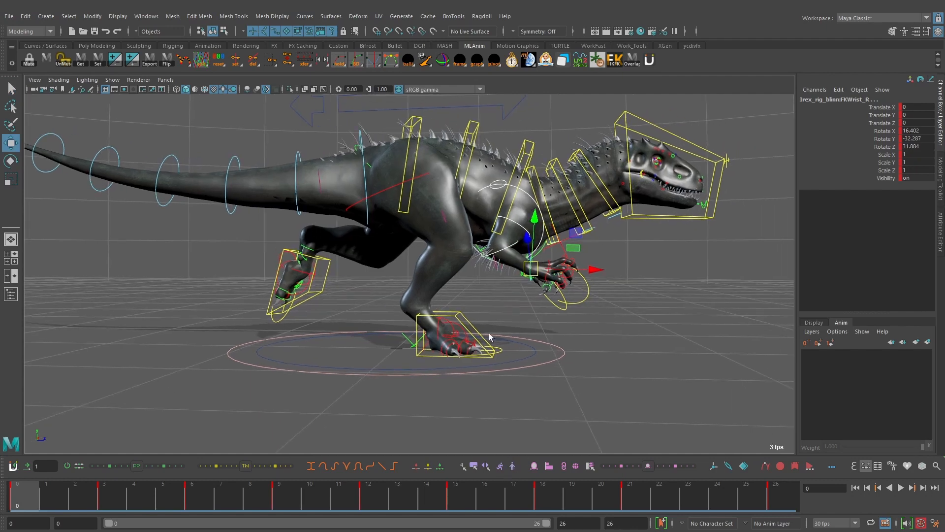
key(comma)
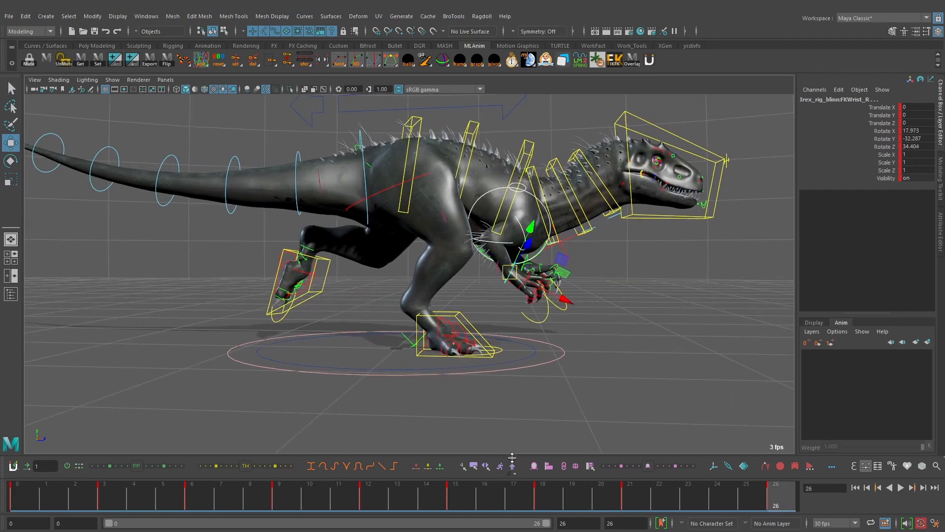
right_click(513, 464)
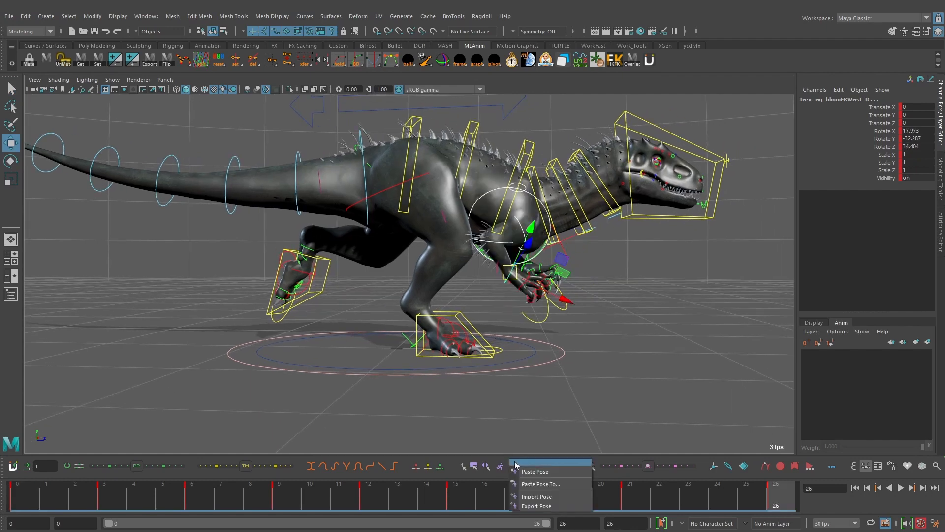
click(561, 471)
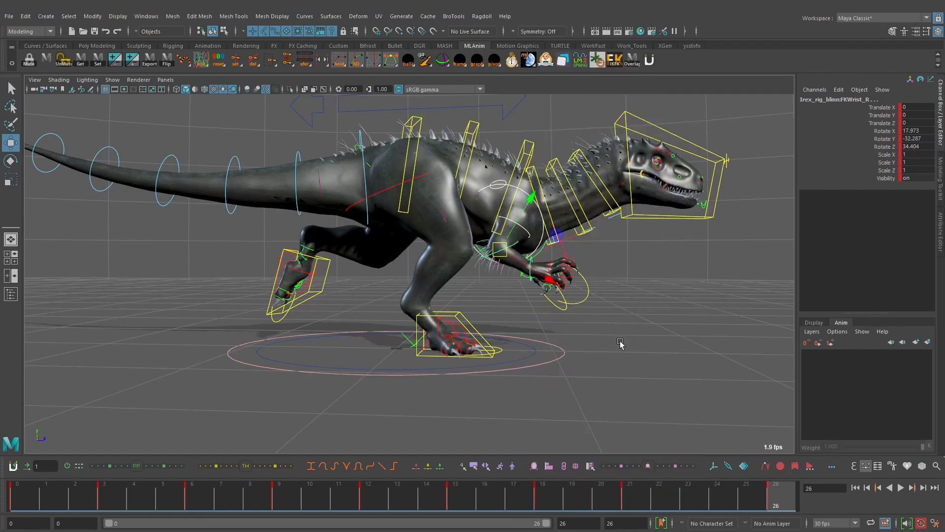
Select the right FK elbow control and rotate it around Z to about 13.6 at frame 21, comparing with frame 18.
alt+drag(621, 344, 519, 344)
alt+right_drag(519, 343, 631, 342)
key(comma)
alt+drag(631, 341, 662, 331)
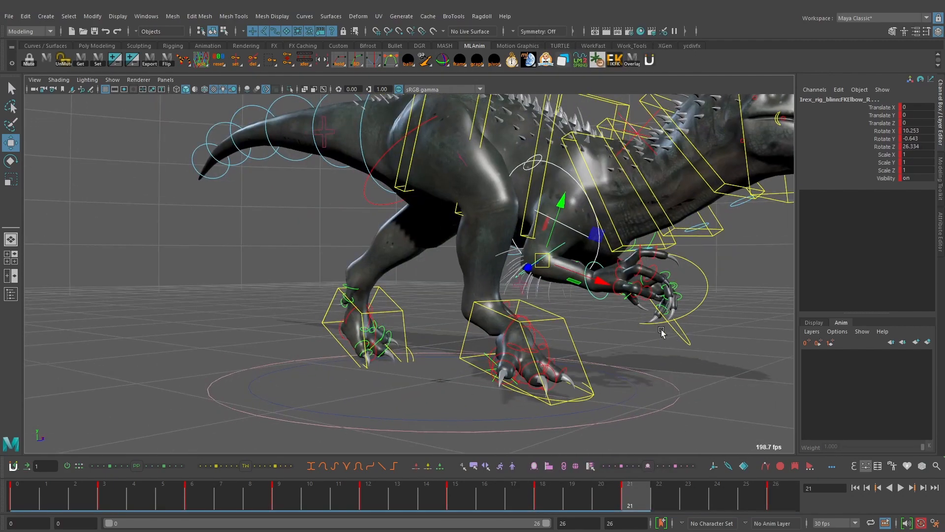
click(605, 332)
click(555, 249)
alt+drag(541, 277, 666, 286)
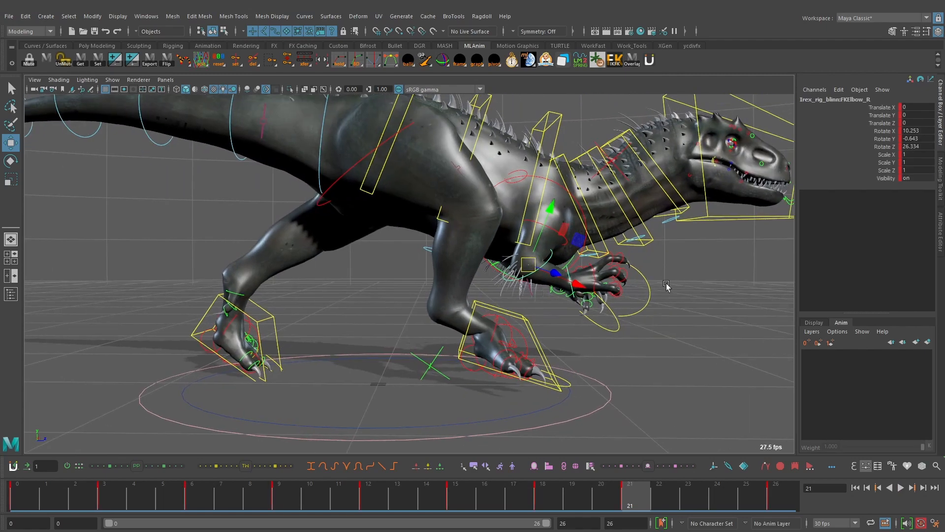
click(883, 141)
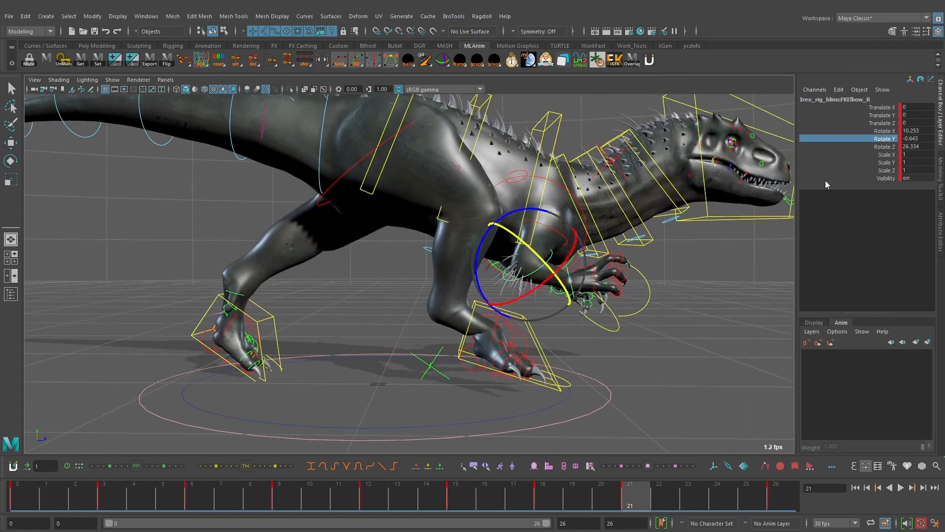
click(867, 155)
click(874, 147)
middle_drag(711, 247, 695, 265)
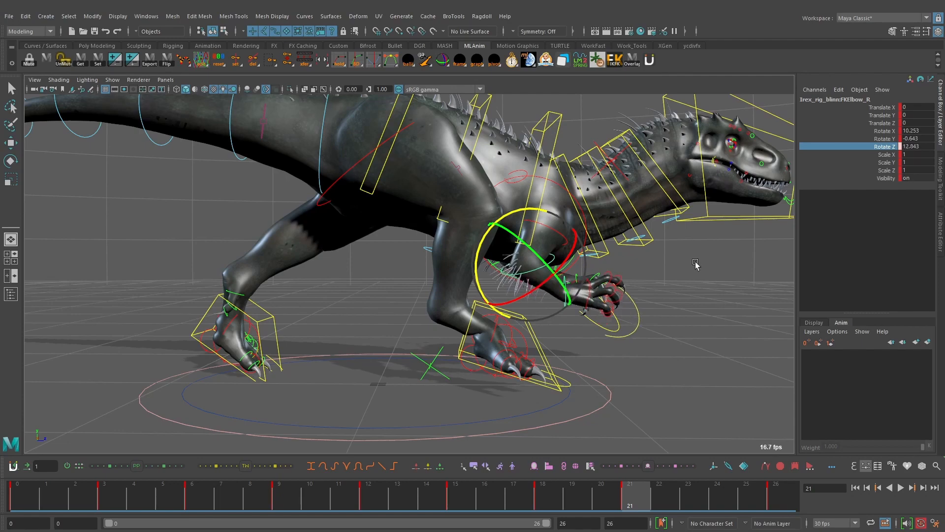
key(comma)
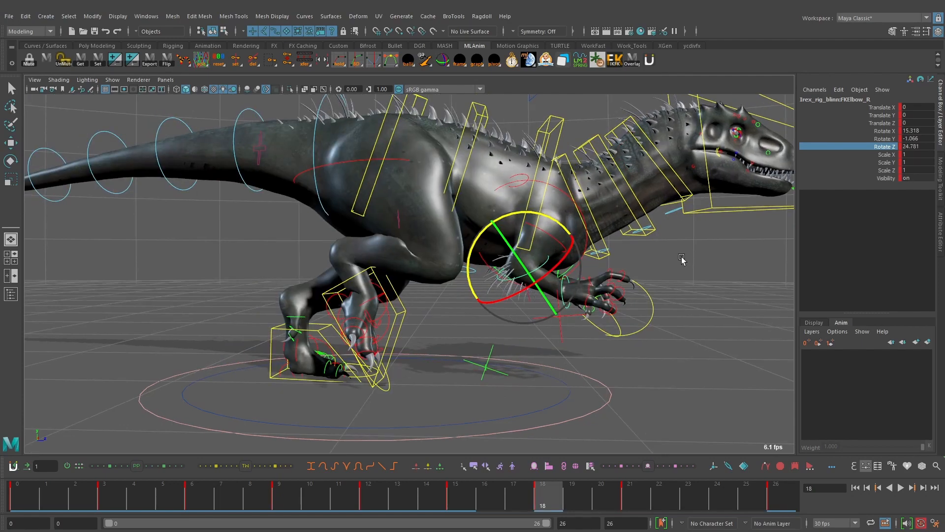
key(period)
Examine the right arm from the front while stepping frame by frame between frames 18 and 21.
alt+drag(685, 257, 546, 264)
key(comma)
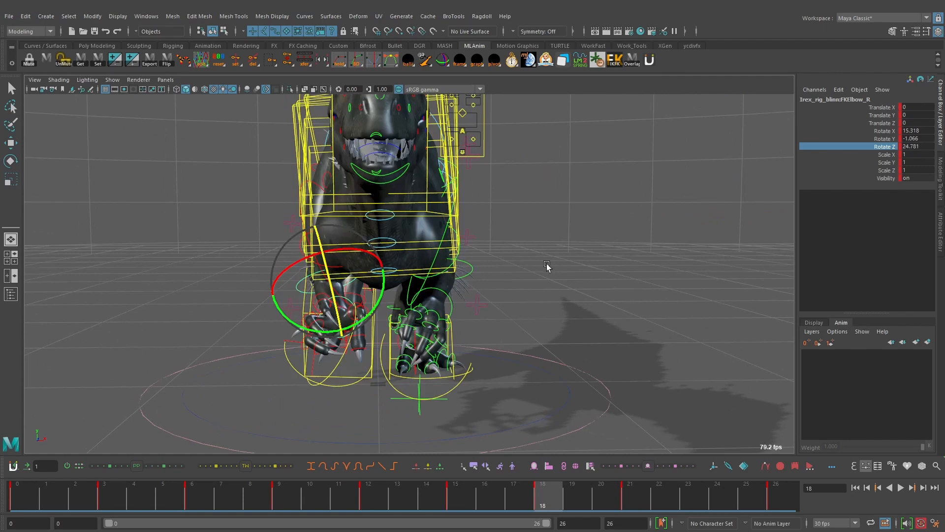
key(alt+period)
key(alt+period)
key(alt+period)
key(alt+period)
key(alt+period)
key(alt+period)
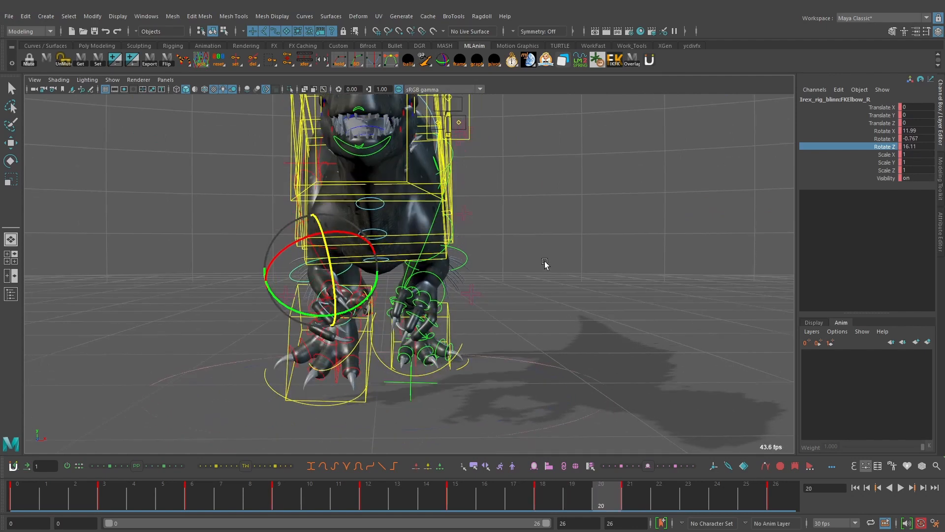
key(comma)
Rotate the right FK elbow control around X to about 14.9 at frame 21 and compare the pose with frame 18.
click(884, 131)
alt+drag(666, 258, 683, 252)
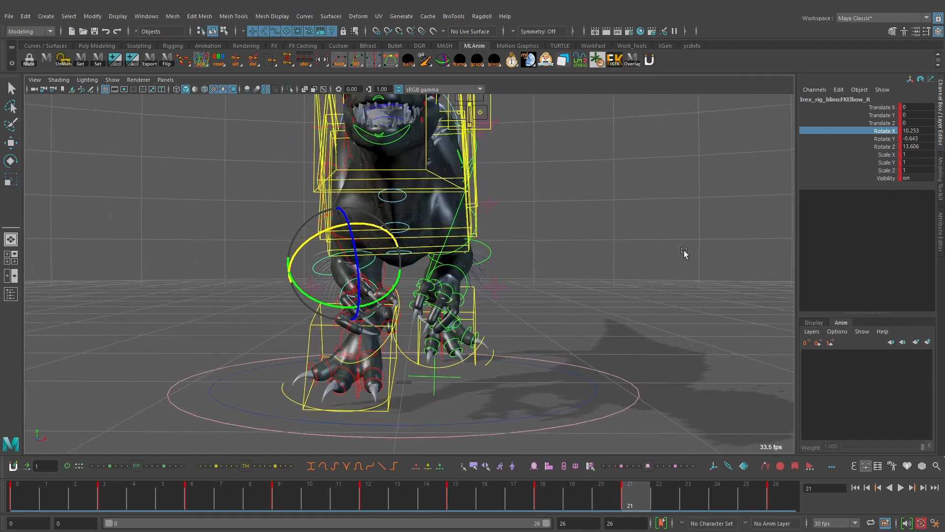
middle_drag(685, 247, 685, 247)
key(comma)
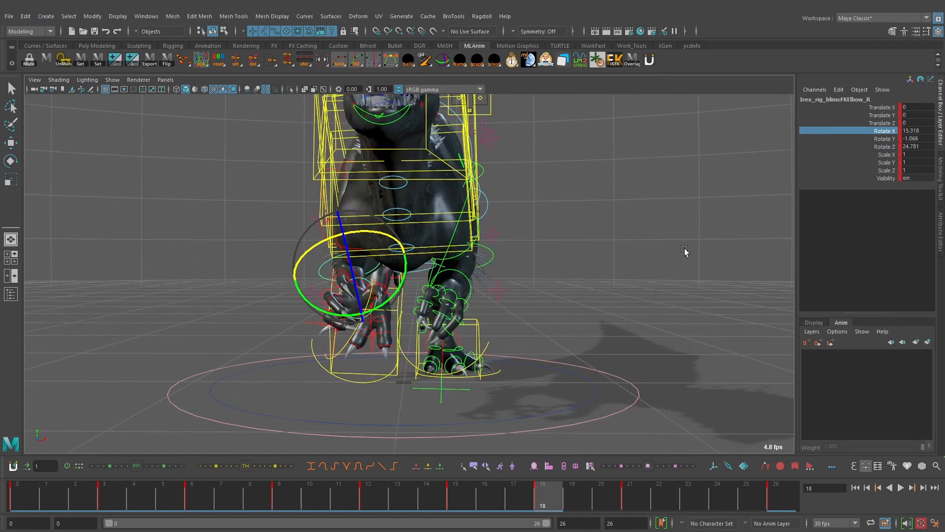
key(period)
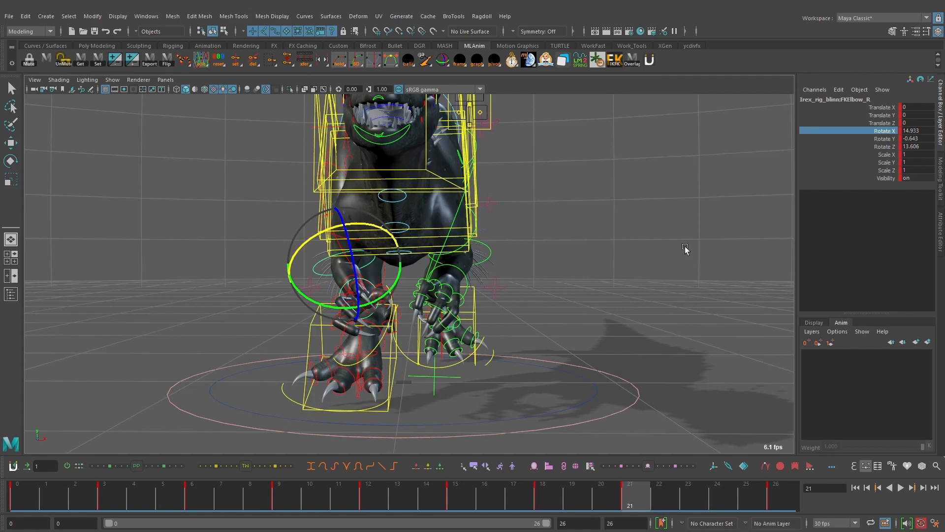
Play the run cycle and scrub up to frame 26, checking the right arm's motion from the side.
key(alt+v)
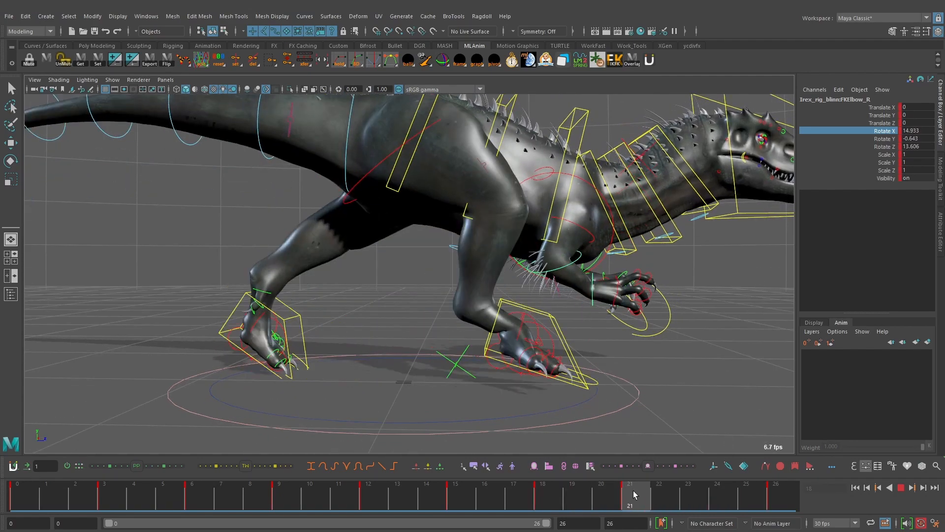
click(901, 488)
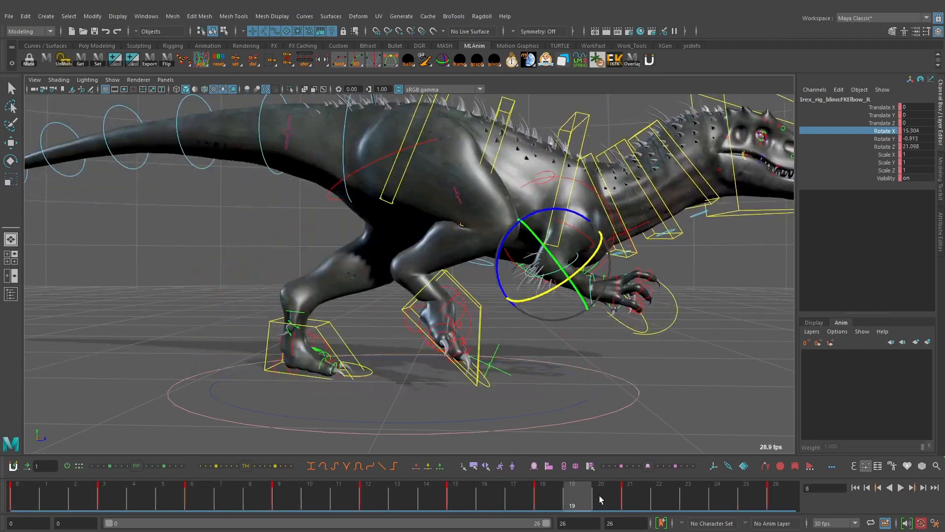
key(alt+v)
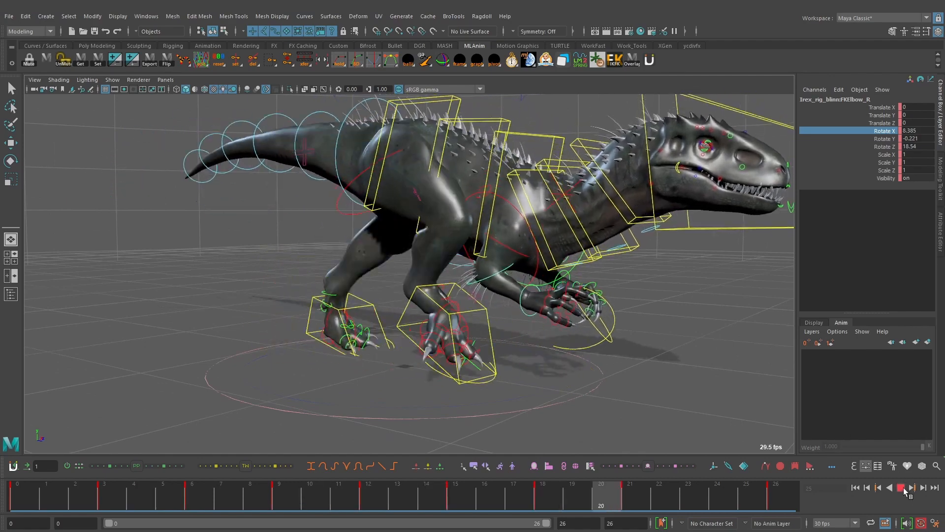
click(904, 490)
alt+drag(687, 374, 728, 366)
drag(648, 491, 779, 502)
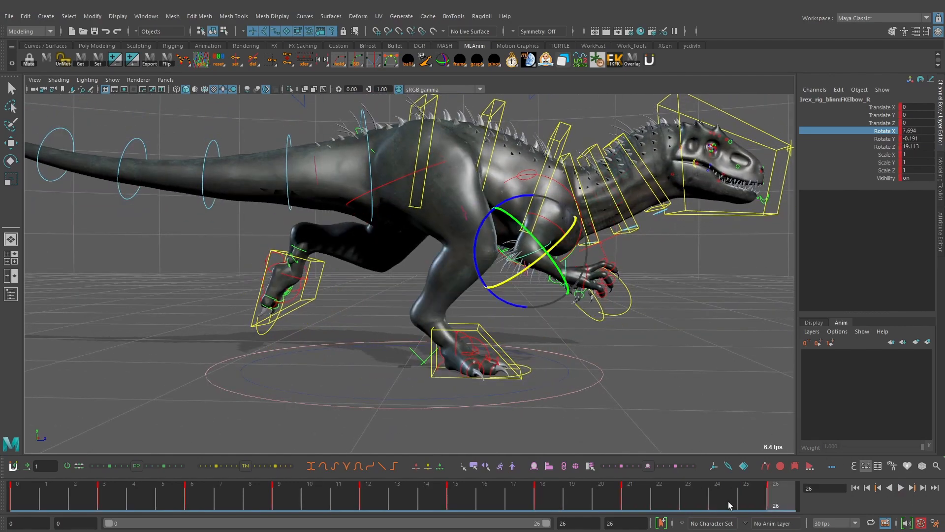
key(alt+v)
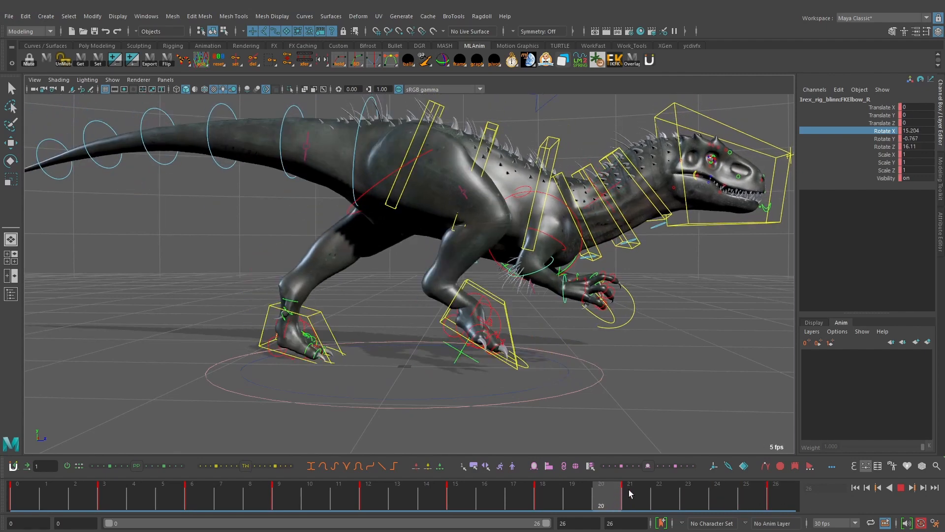
click(779, 501)
Select the right shoulder, elbow and wrist FK controls and key them at frame 24.
click(666, 311)
key(q)
click(562, 232)
key(w)
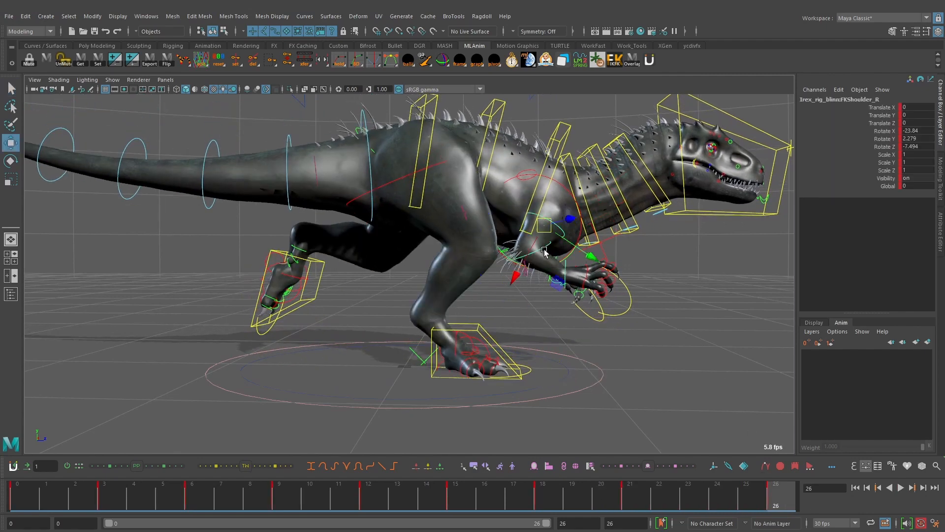
click(569, 275)
mouse_move(718, 499)
mouse_down()
mouse_move(652, 497)
mouse_move(731, 506)
mouse_up()
right_click(710, 500)
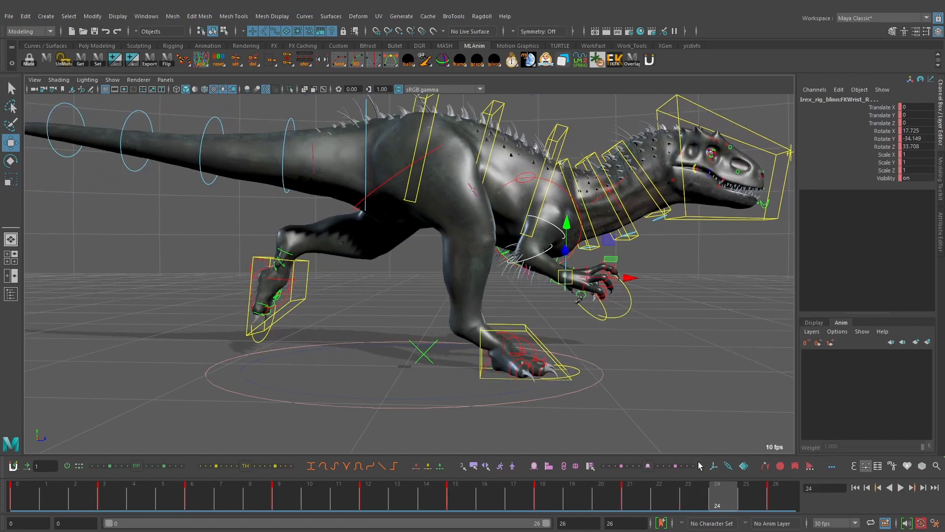
key(s)
Try rotating the right FK shoulder control around X at frame 24.
scroll(623, 297, up, 2)
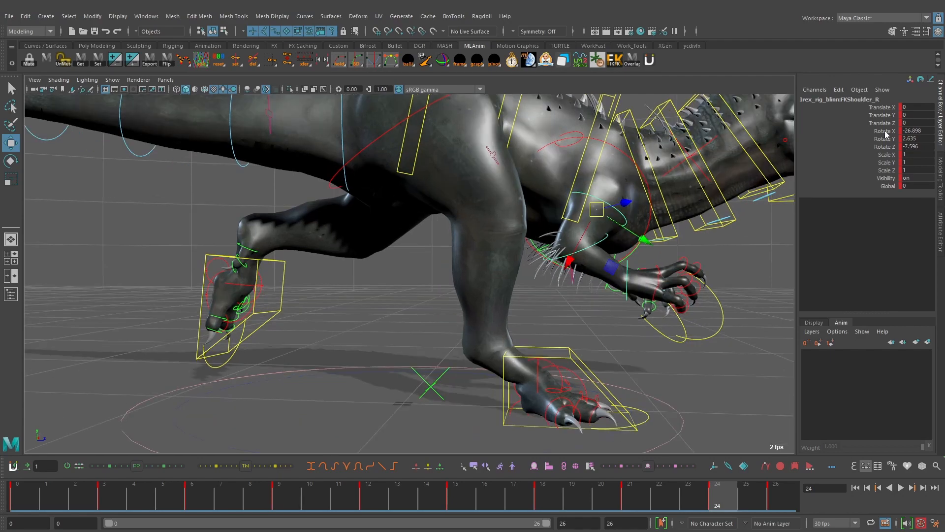
click(885, 132)
alt+drag(714, 240, 604, 234)
middle_drag(619, 234, 613, 231)
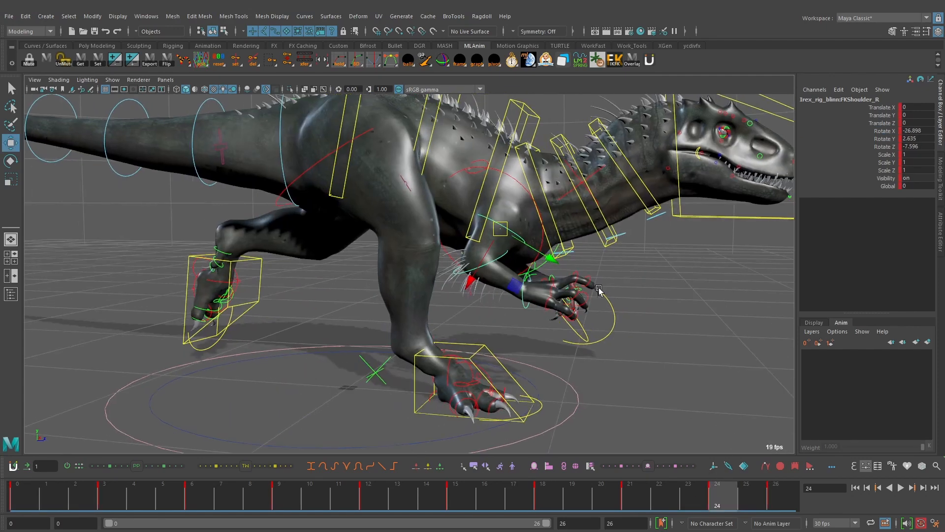
Select the right FK elbow control and rotate it around Z to about 13.2 at frame 24.
scroll(508, 259, up, 2)
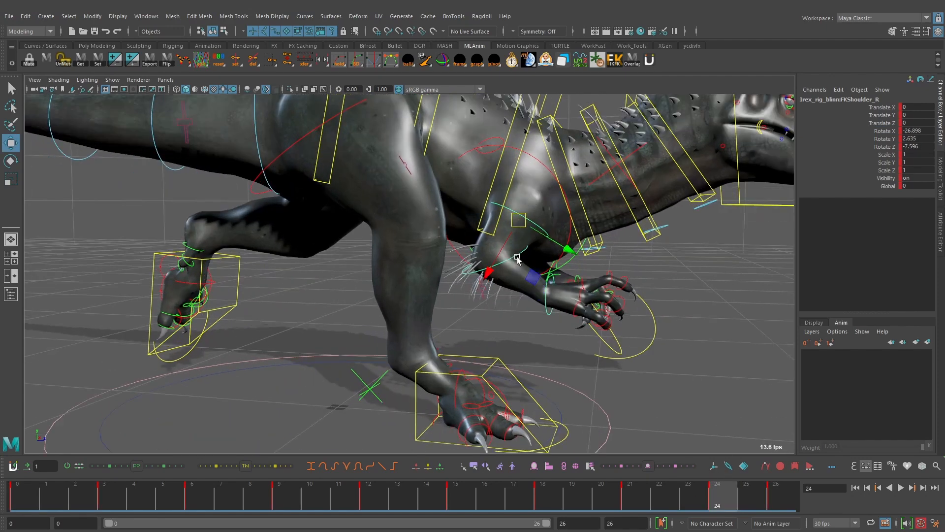
click(517, 257)
scroll(593, 267, down, 2)
alt+drag(593, 266, 602, 263)
scroll(647, 245, up, 2)
click(657, 245)
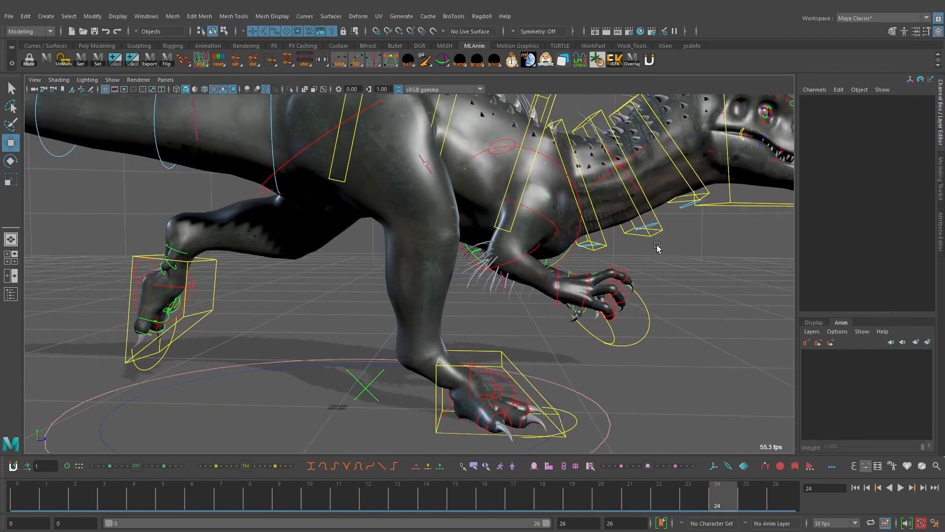
click(541, 252)
alt+drag(664, 261, 699, 243)
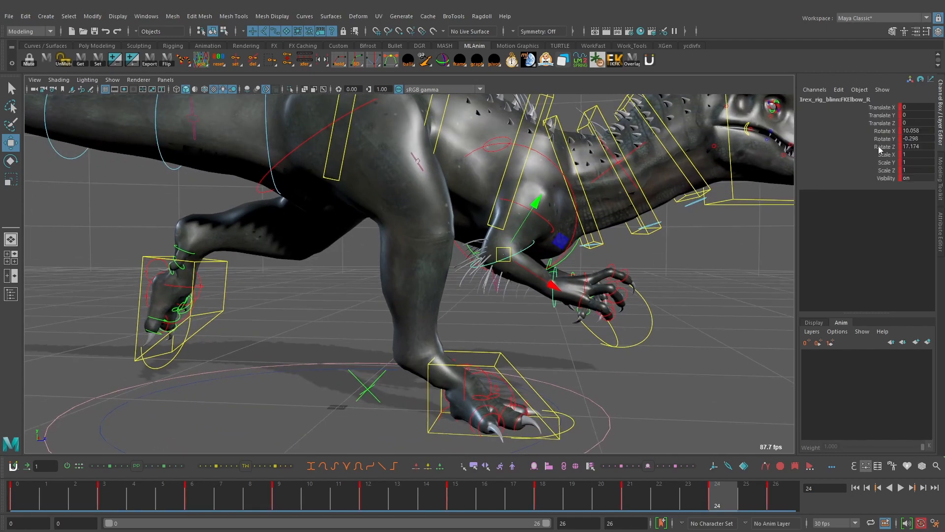
middle_drag(654, 237, 644, 241)
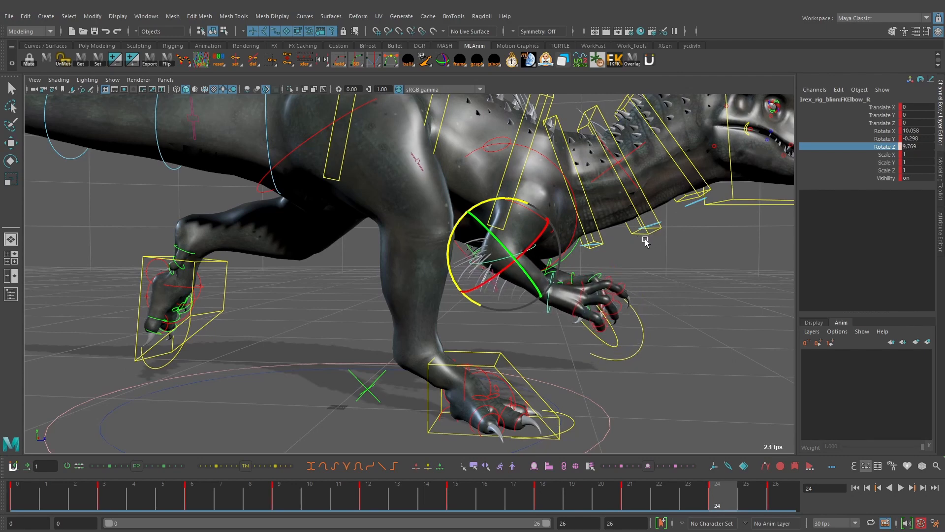
Play the run cycle with the rig controls hidden, viewing the arms from the front and side.
key(alt+v)
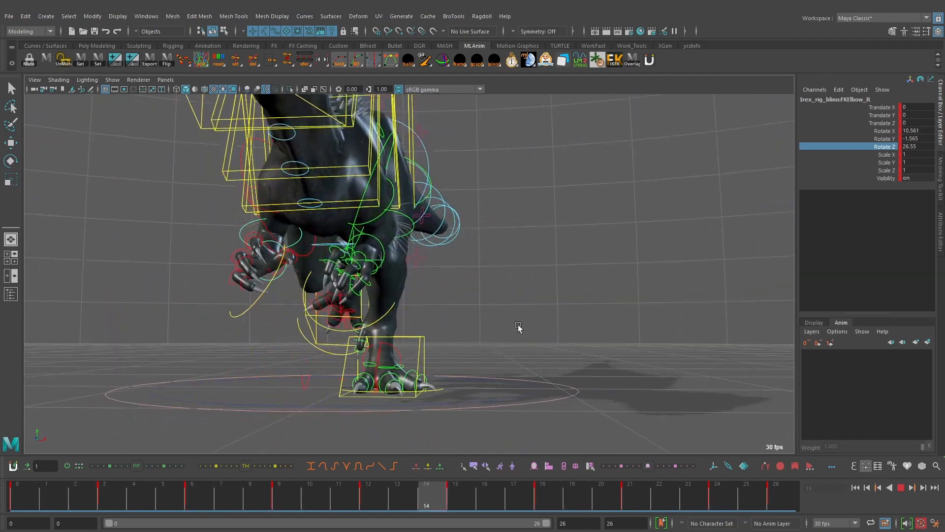
key(alt+1)
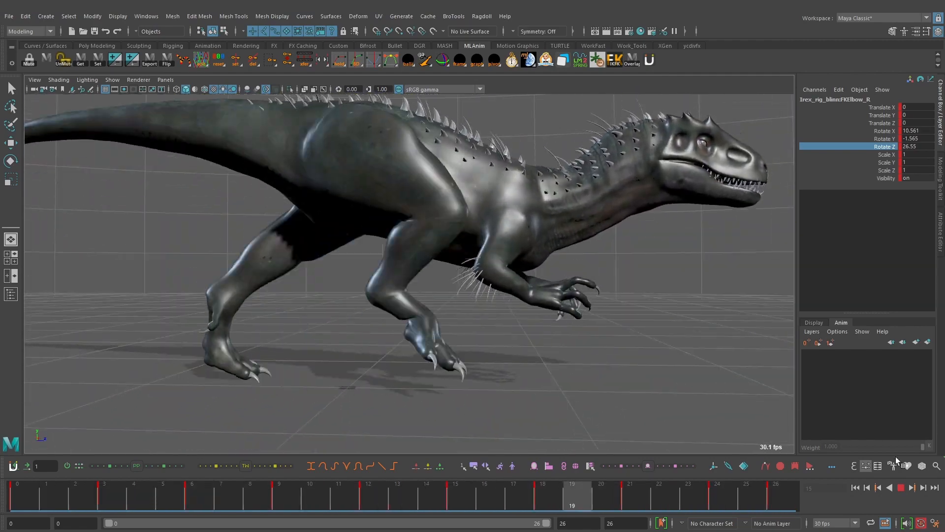
click(900, 488)
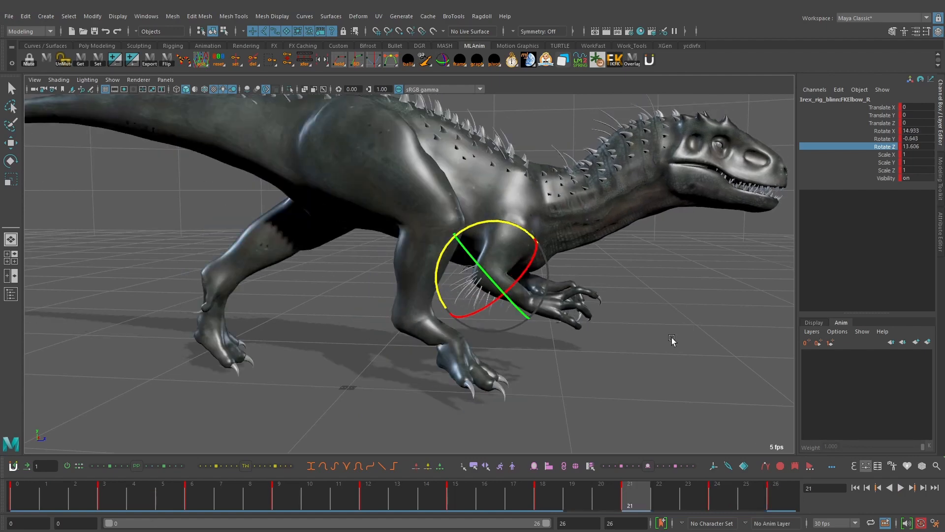
Step back and forth through frames 18 to 24 to examine the right elbow's motion with the controls hidden.
key(alt+period)
key(alt+period)
key(alt+comma)
key(alt+comma)
alt+drag(673, 338, 677, 325)
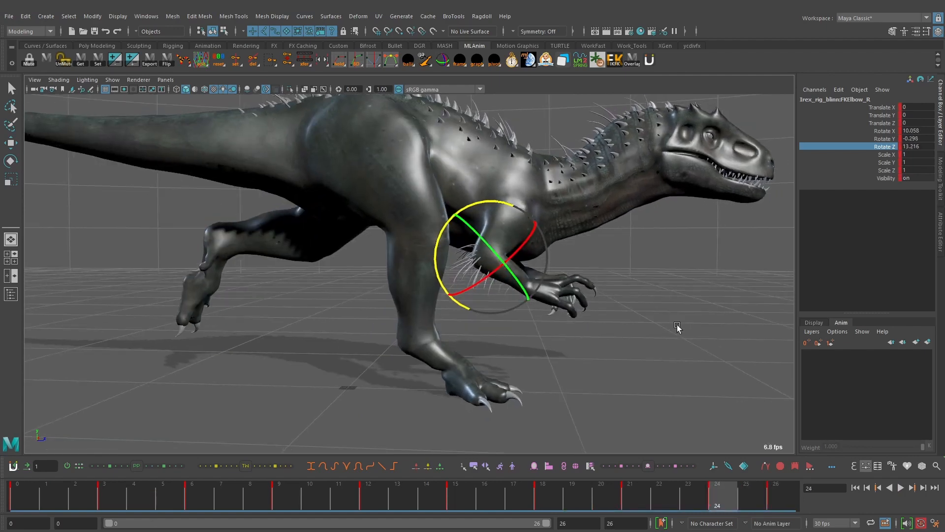
key(alt+comma)
key(alt+comma)
key(alt+period)
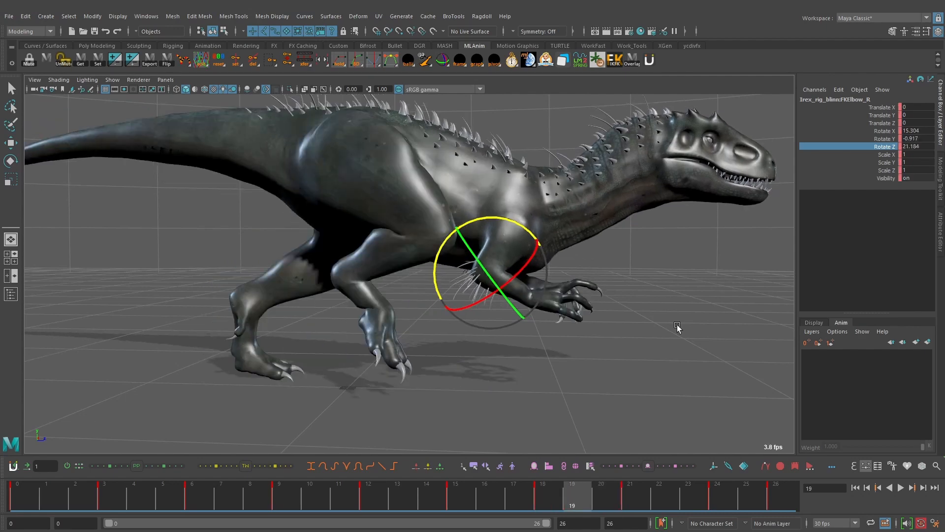
key(alt+period)
key(alt+period)
key(alt+period)
key(alt+period)
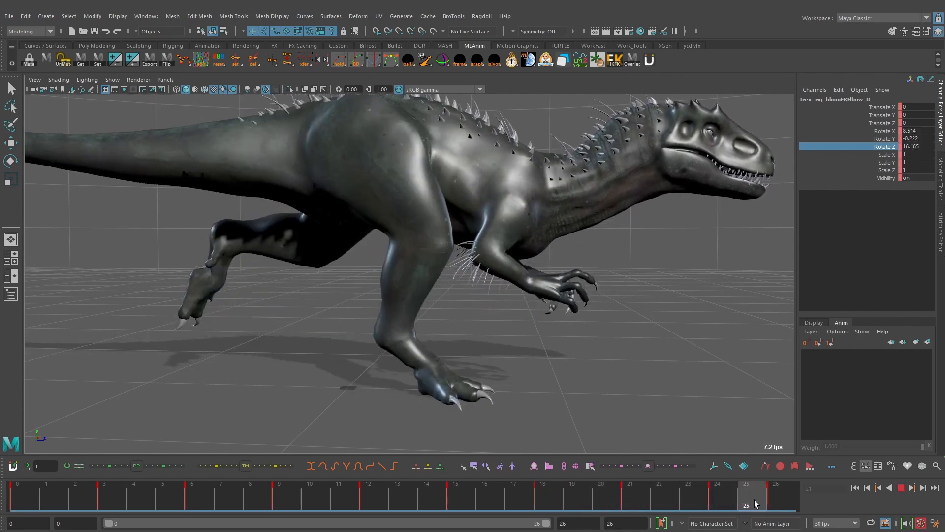
Try deleting the right FK elbow key at frame 24 and check the motion between frames 21 and 26.
drag(761, 493, 717, 492)
click(717, 328)
key(ctrl+z)
right_click(713, 502)
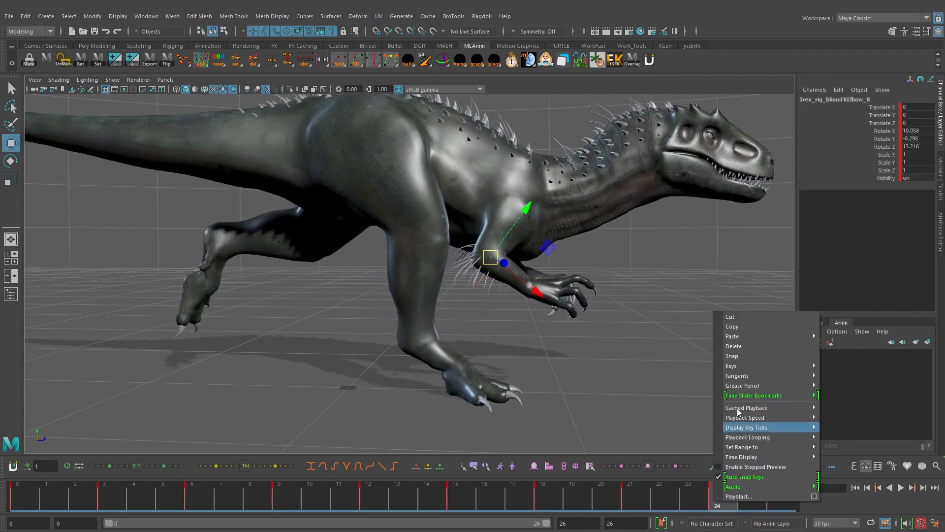
click(750, 347)
drag(630, 502, 773, 494)
key(alt+v)
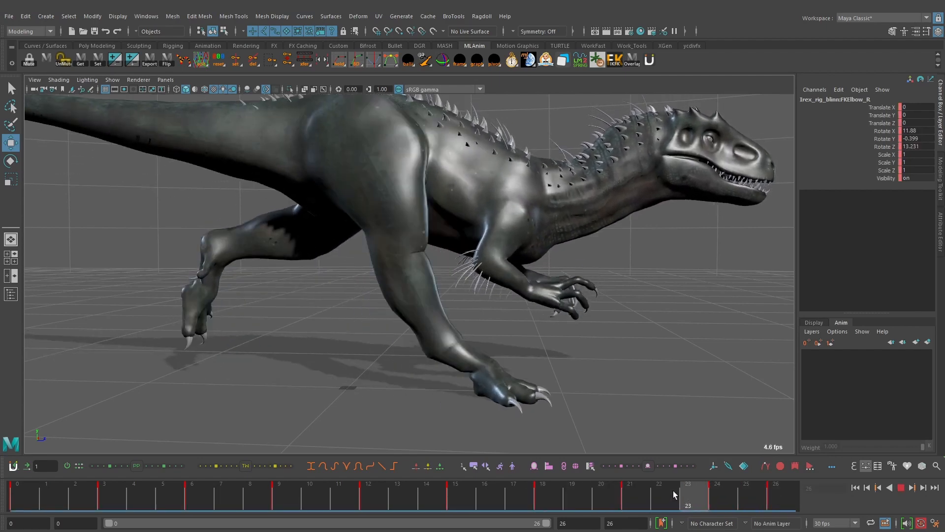
key(alt+v)
Step from frame 19 to frame 21, then play the cycle and examine the whole body from a wider view.
click(889, 146)
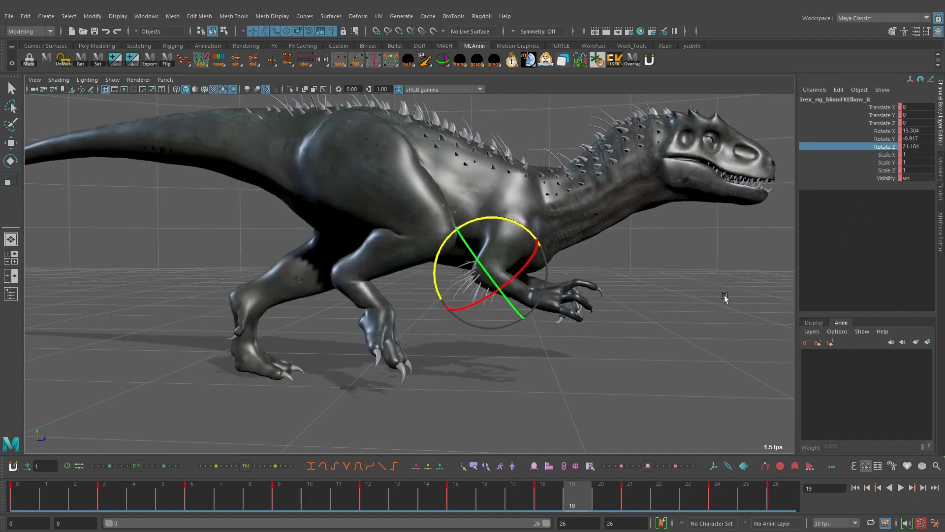
key(alt+period)
key(alt+period)
key(alt+v)
alt+right_drag(722, 298, 613, 327)
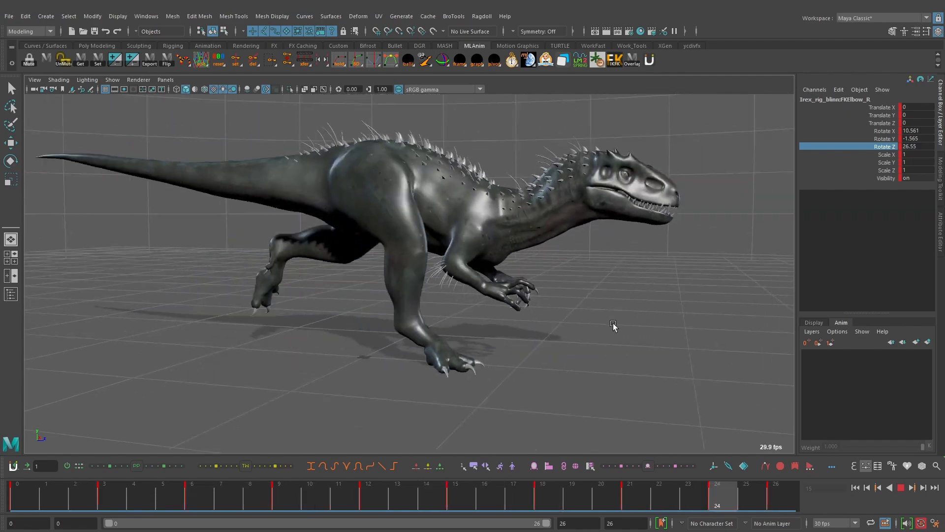
mouse_move(613, 326)
alt+mouse_down()
mouse_move(419, 316)
mouse_move(556, 323)
mouse_move(689, 315)
mouse_move(595, 320)
mouse_move(601, 329)
alt+mouse_up()
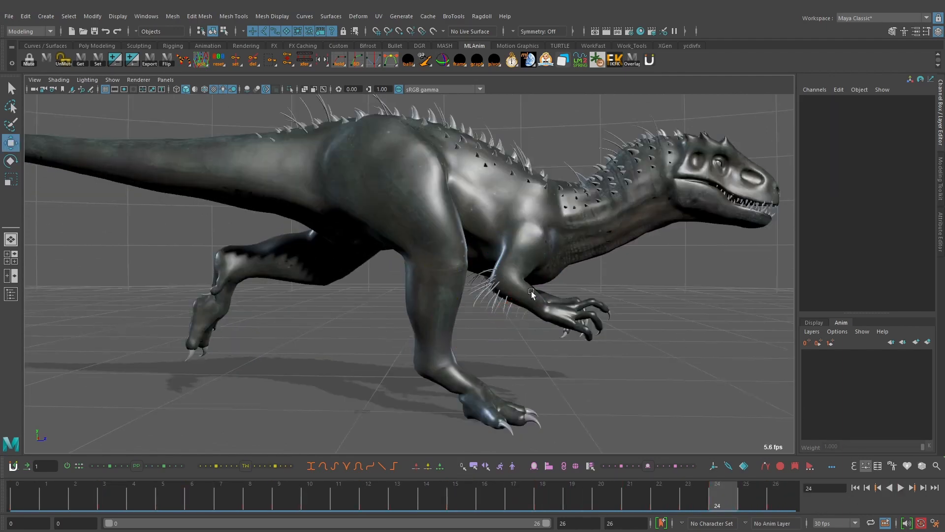
Select the right FK elbow control and compare its pose at frames 24, 26 and 0 with the rig controls shown.
click(532, 279)
key(alt+v)
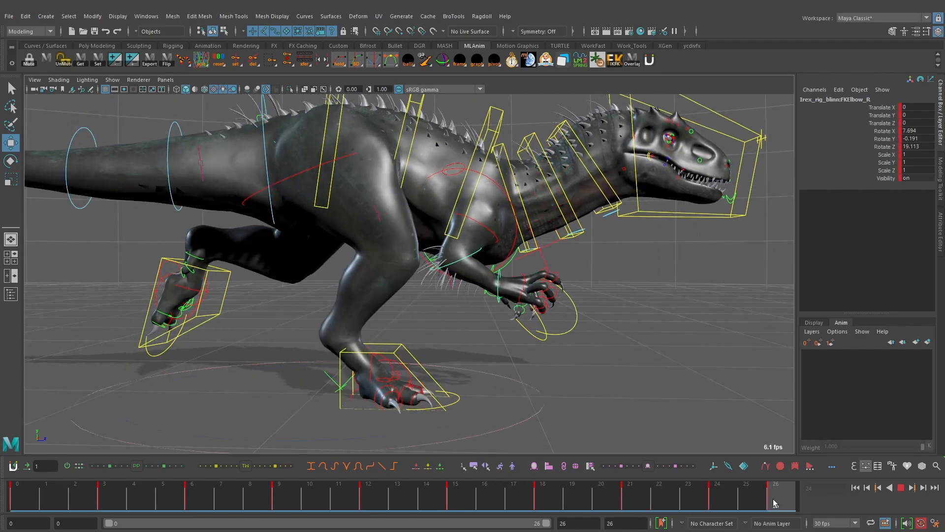
mouse_move(661, 499)
mouse_down()
mouse_move(616, 499)
mouse_move(753, 497)
mouse_move(725, 494)
mouse_up()
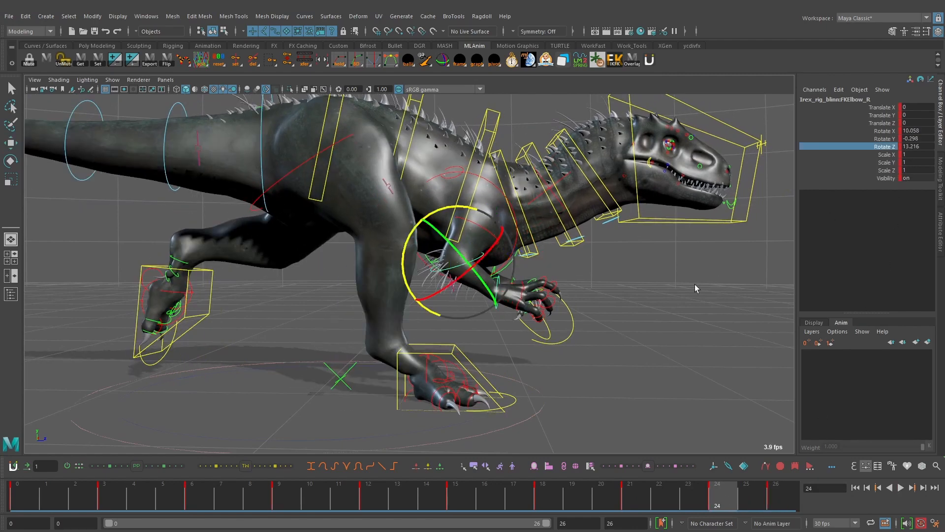
key(alt+shift+v)
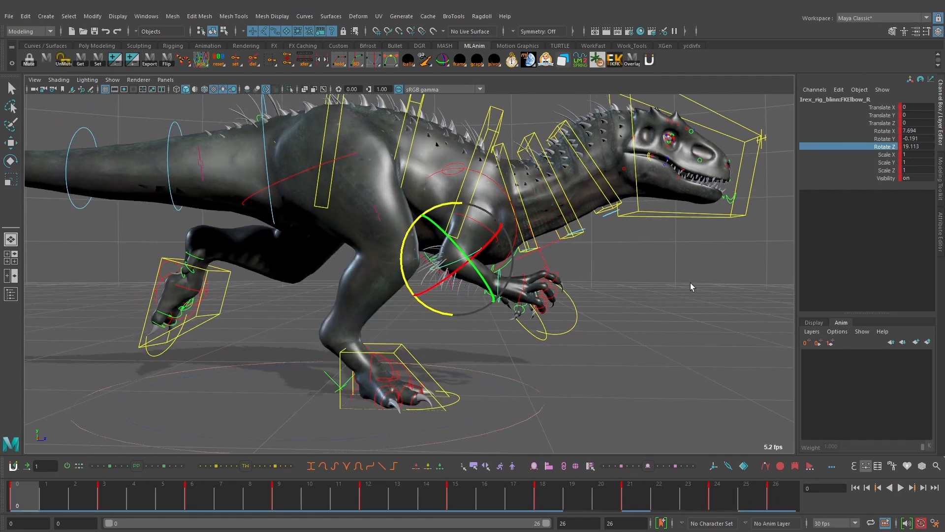
key(comma)
key(comma)
key(period)
Adjust the right FK elbow's Z rotation at frame 21 and scrub from frame 18 to frame 24 to check it.
click(634, 492)
middle_drag(698, 359, 690, 357)
click(550, 492)
drag(590, 490, 708, 495)
Play the run cycle, then compare the poses at frame 0 and frame 26 to check that the loop matches.
key(alt+v)
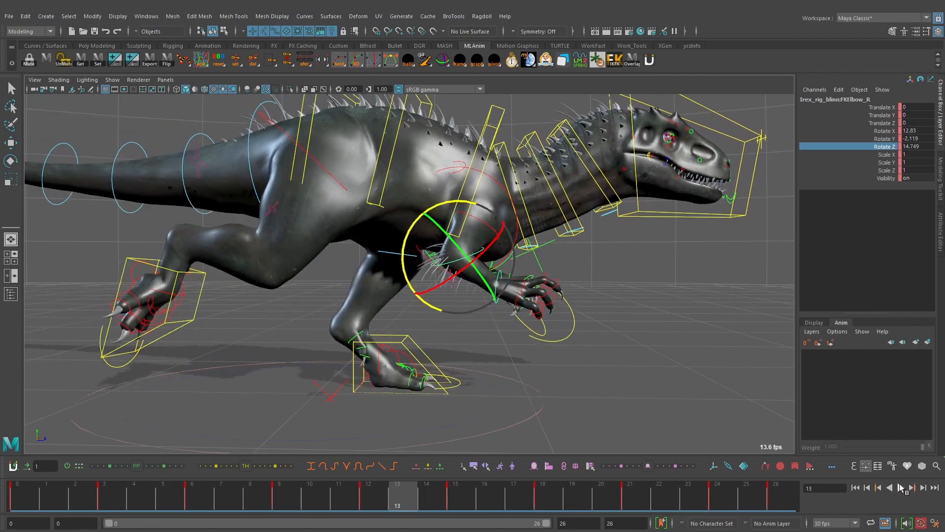
click(901, 487)
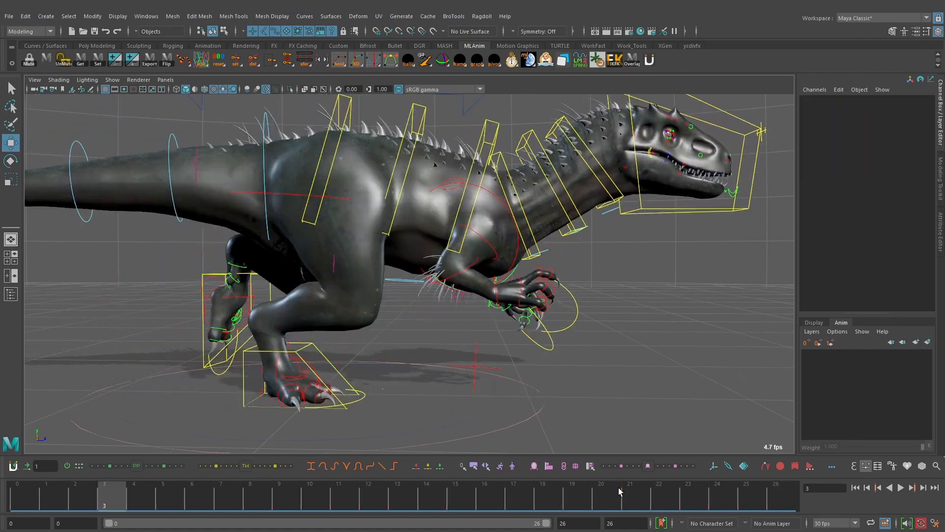
drag(620, 492, 823, 487)
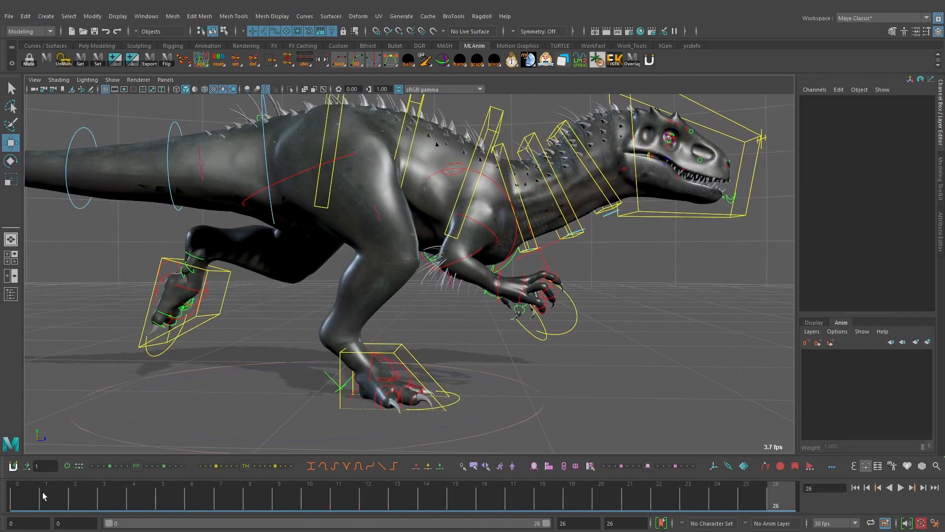
click(21, 495)
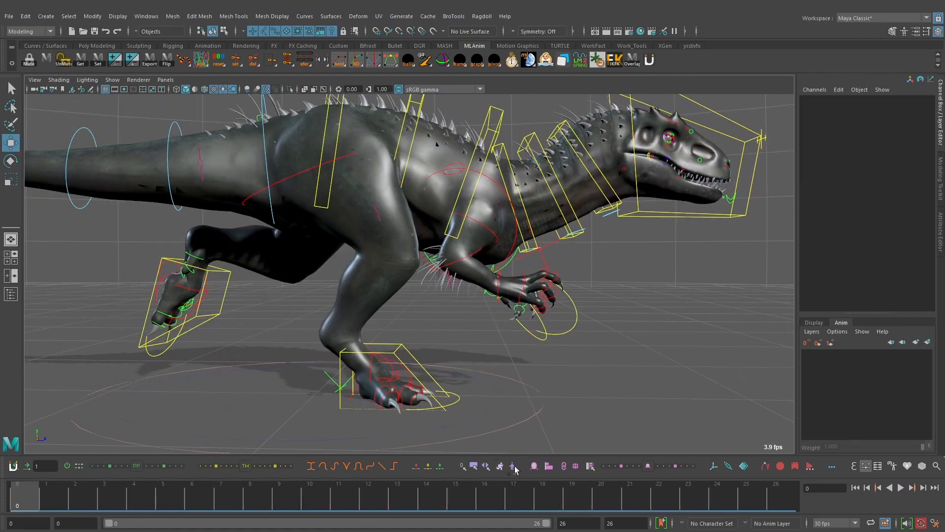
click(775, 503)
click(23, 498)
click(791, 493)
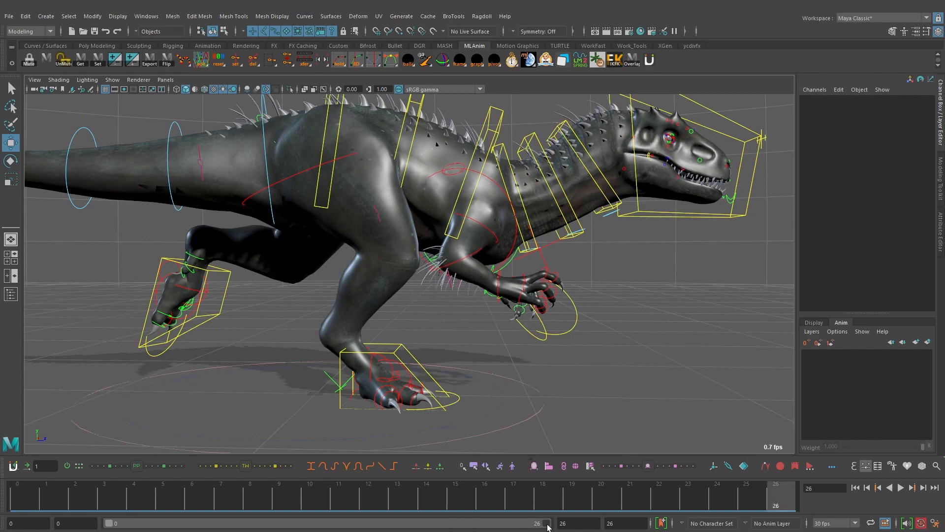
Shorten the playback range to end at frame 25 and play the run cycle from frame 0 to check the loop.
drag(545, 527, 541, 523)
drag(592, 495, 19, 485)
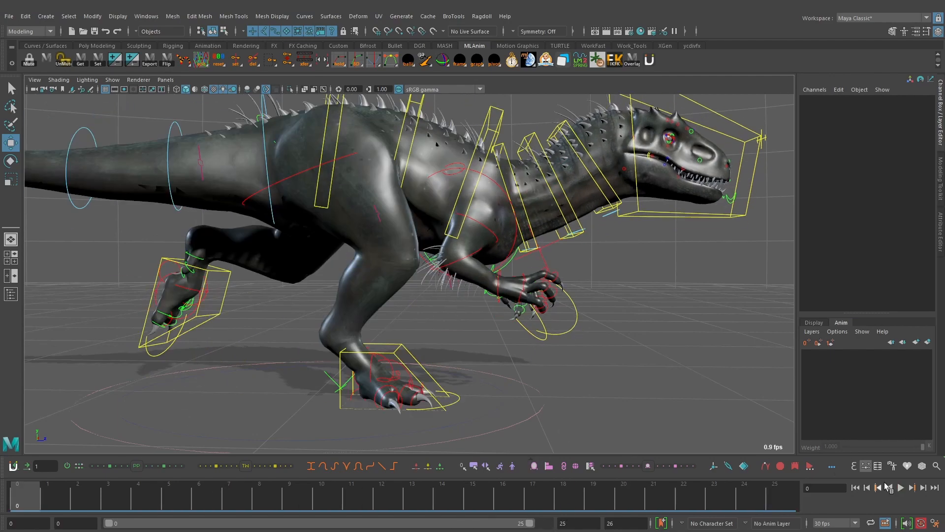
click(900, 487)
alt+drag(639, 330, 610, 315)
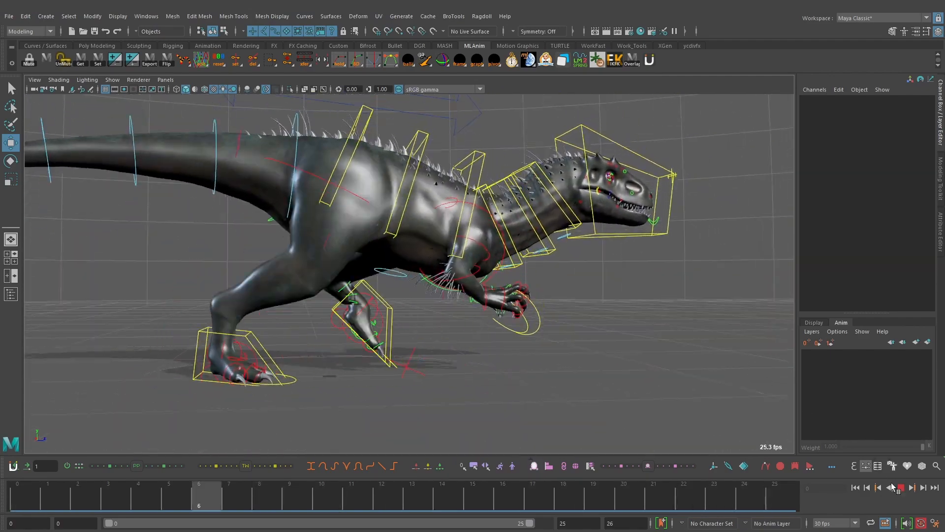
click(900, 487)
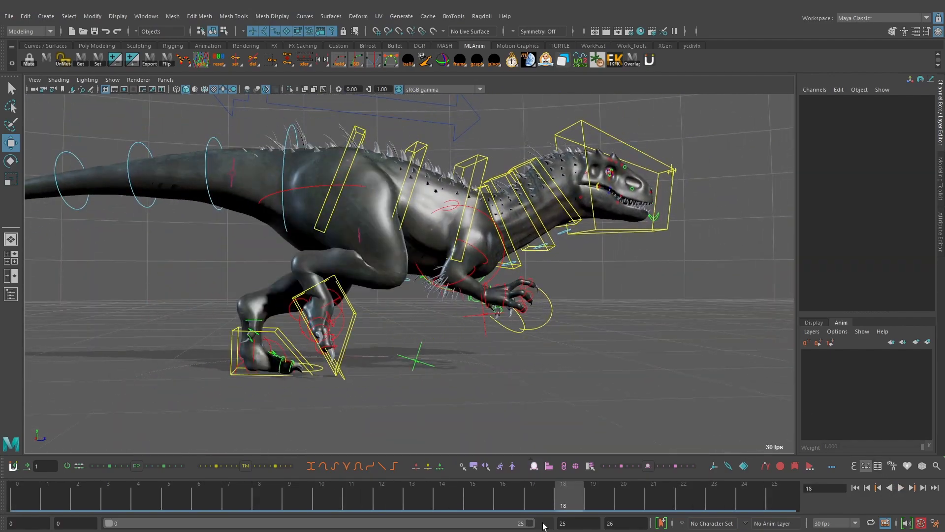
Restore the playback range end to frame 26 and play the run cycle, examining the whole body from the front and side.
drag(542, 527, 19, 494)
alt+drag(612, 323, 579, 344)
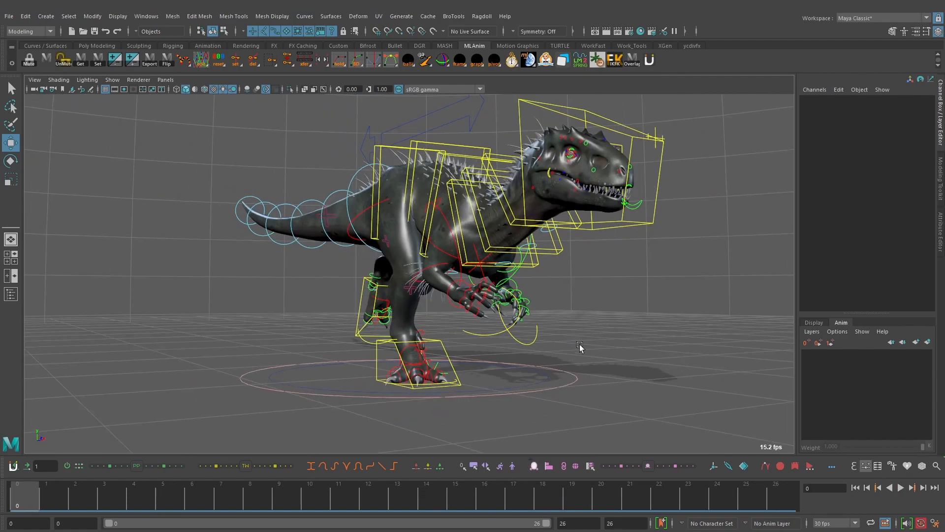
alt+drag(588, 298, 623, 308)
scroll(550, 305, up, 2)
alt+drag(549, 305, 506, 284)
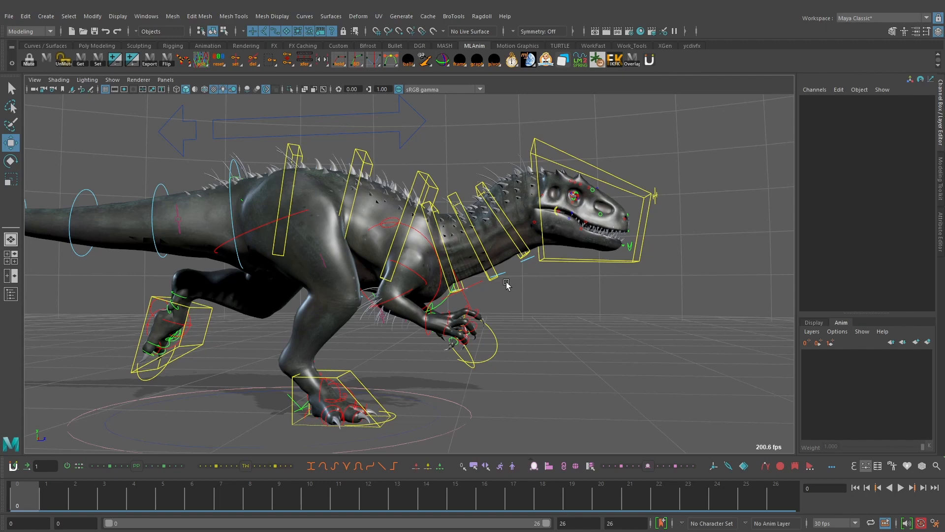
alt+drag(508, 283, 641, 328)
click(901, 488)
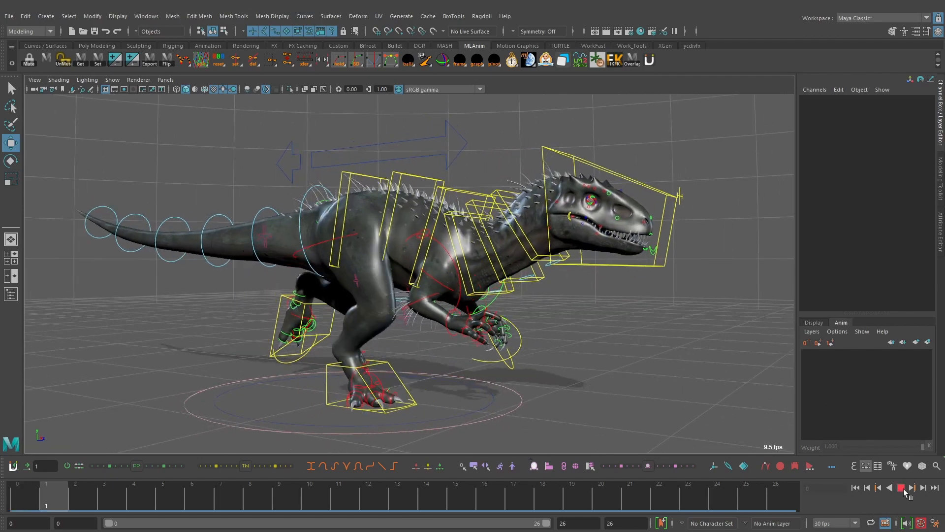
click(904, 488)
alt+drag(714, 431, 570, 433)
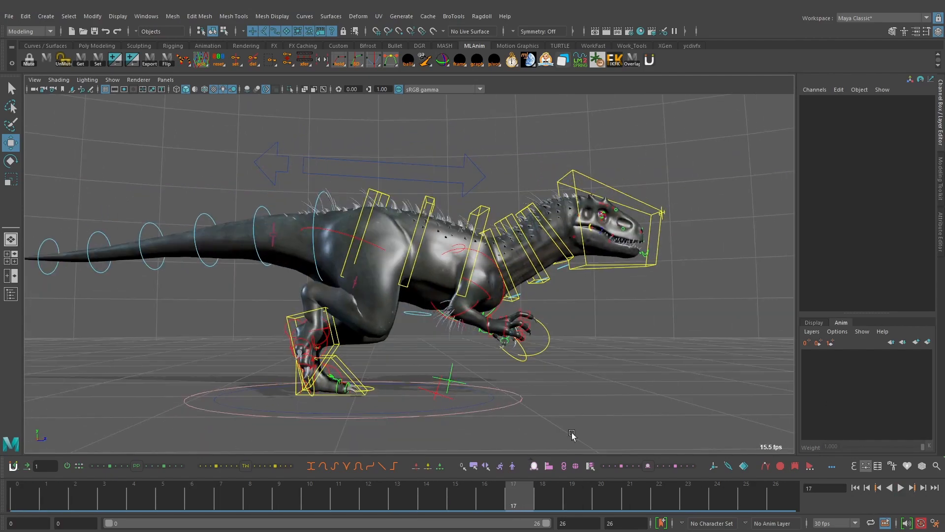
Play the run cycle from frame 0 in a side view, then return to frame 0.
click(22, 495)
alt+drag(418, 377, 515, 364)
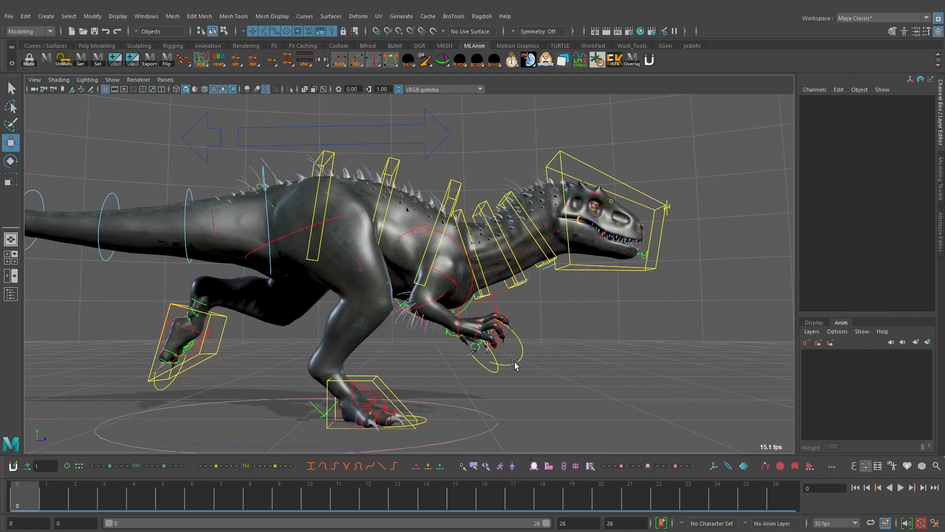
click(900, 488)
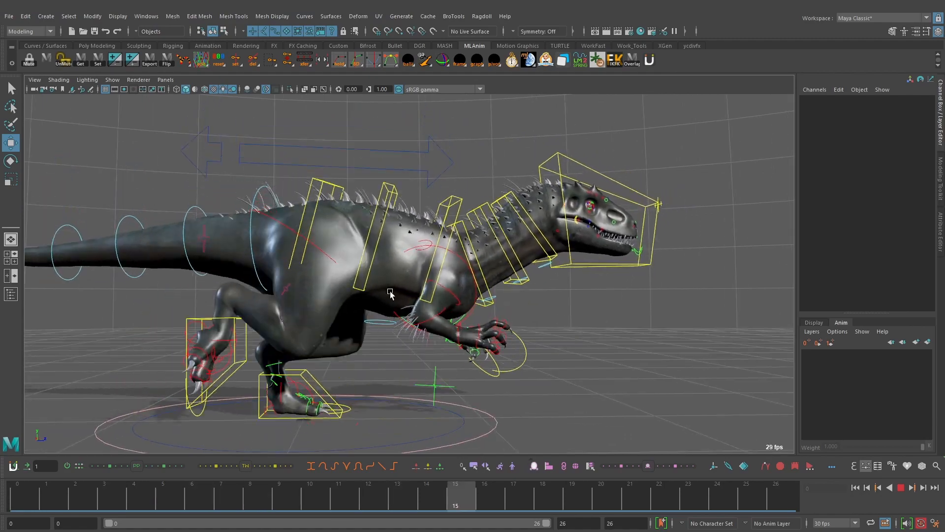
click(902, 488)
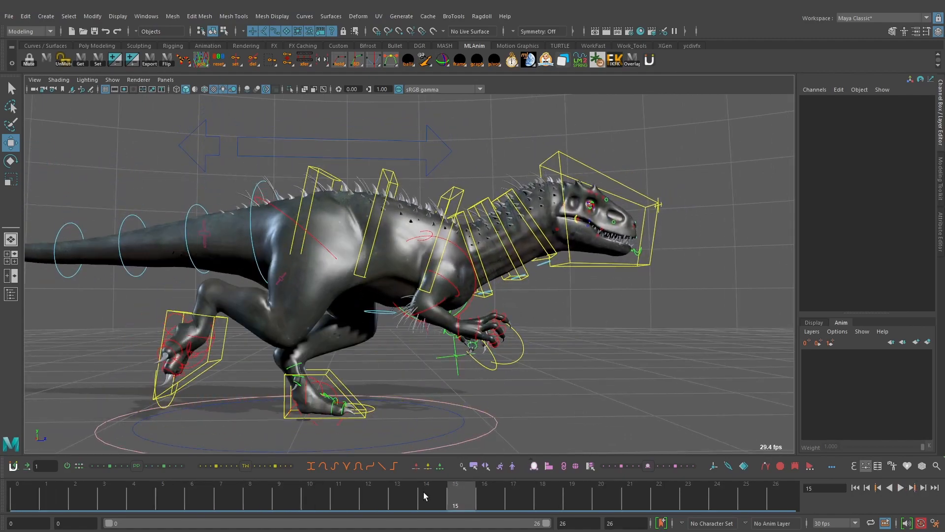
drag(424, 495, 17, 495)
Select only the right hand's FK finger controls at frame 0, leaving out the body mesh, wrist, left hand and other rig controls.
scroll(519, 351, up, 2)
alt+drag(584, 351, 546, 393)
scroll(546, 394, up, 3)
alt+middle_drag(547, 413, 592, 308)
alt+drag(592, 308, 557, 308)
scroll(593, 275, down, 3)
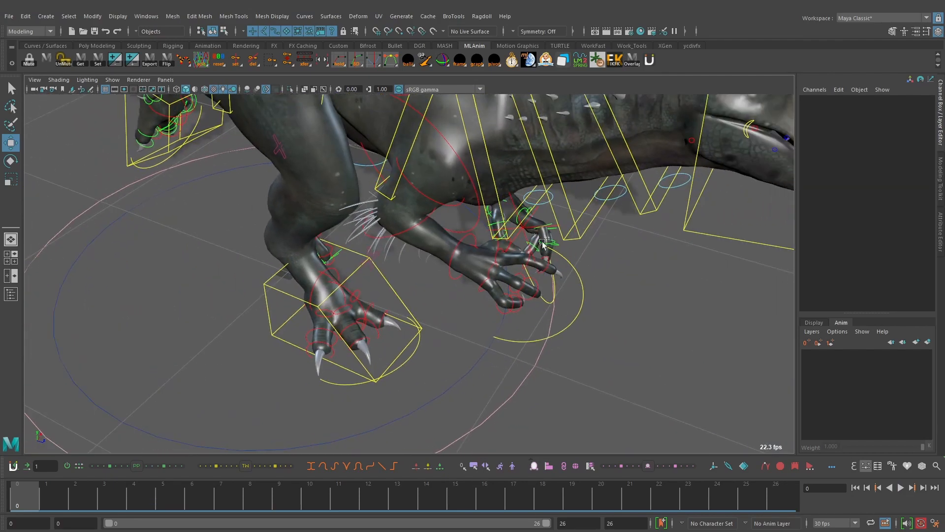
click(564, 244)
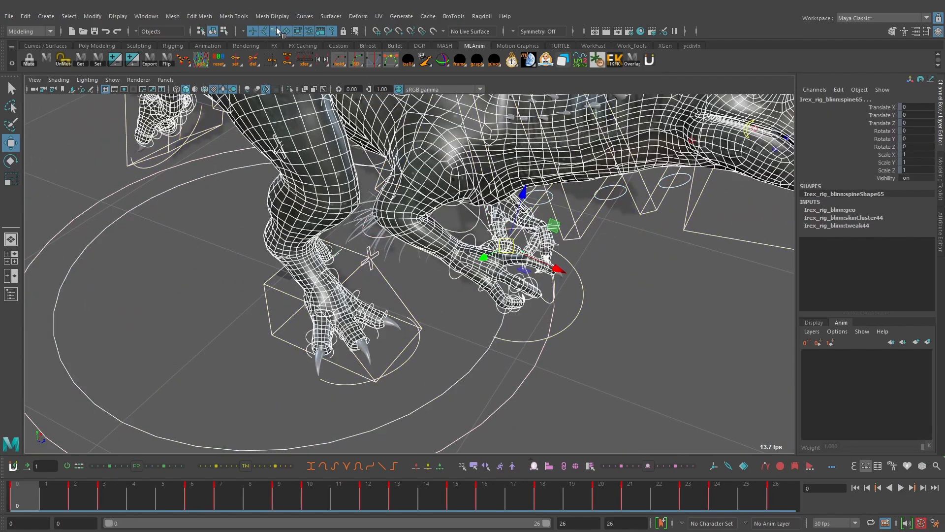
ctrl+drag(544, 176, 587, 132)
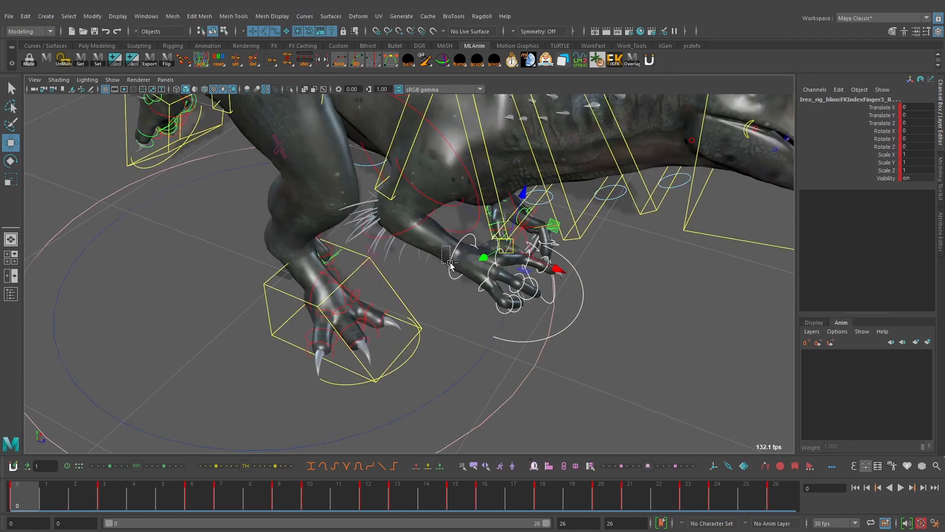
alt+drag(455, 266, 406, 222)
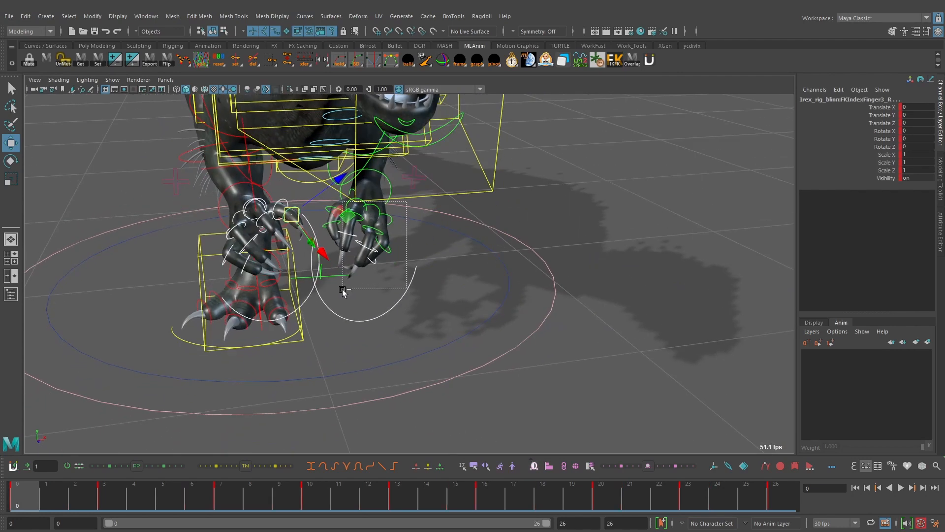
ctrl+drag(342, 289, 341, 290)
alt+middle_drag(342, 289, 438, 288)
ctrl+click(457, 320)
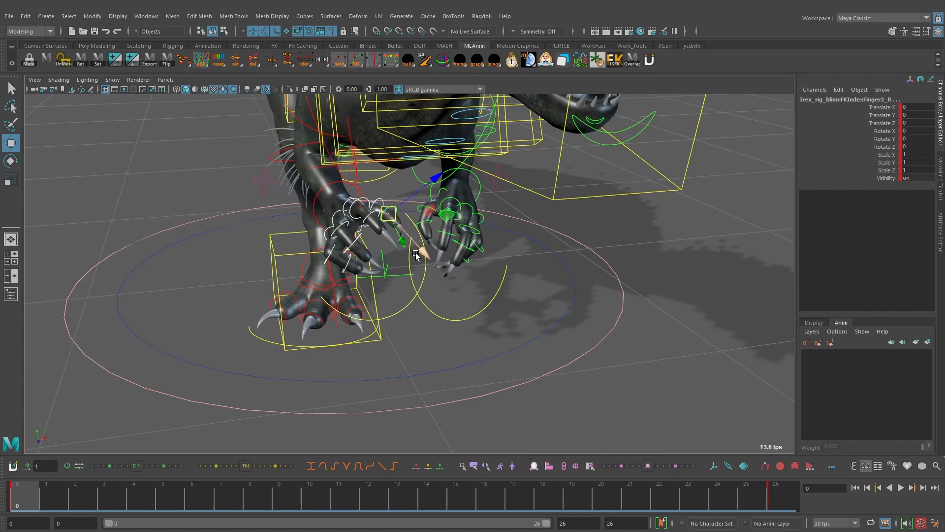
key(4)
mouse_move(388, 214)
mouse_down()
mouse_move(419, 215)
mouse_move(408, 225)
mouse_move(581, 196)
mouse_up()
key(ctrl+z)
key(5)
Rotate the right FK finger controls to about -7.9 in Rotate Y at frame 6.
scroll(394, 241, down, 1)
key(e)
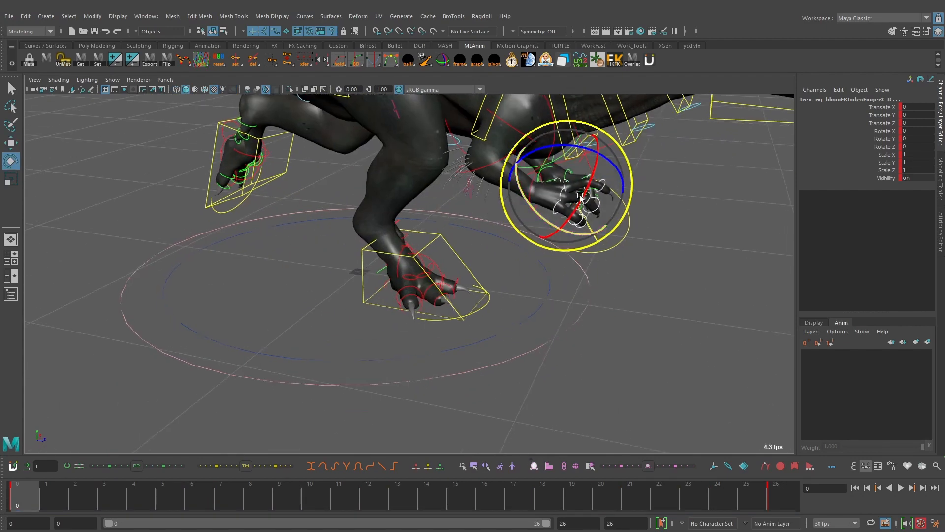
click(593, 233)
alt+drag(598, 235, 650, 224)
alt+middle_drag(650, 224, 603, 233)
scroll(592, 260, up, 3)
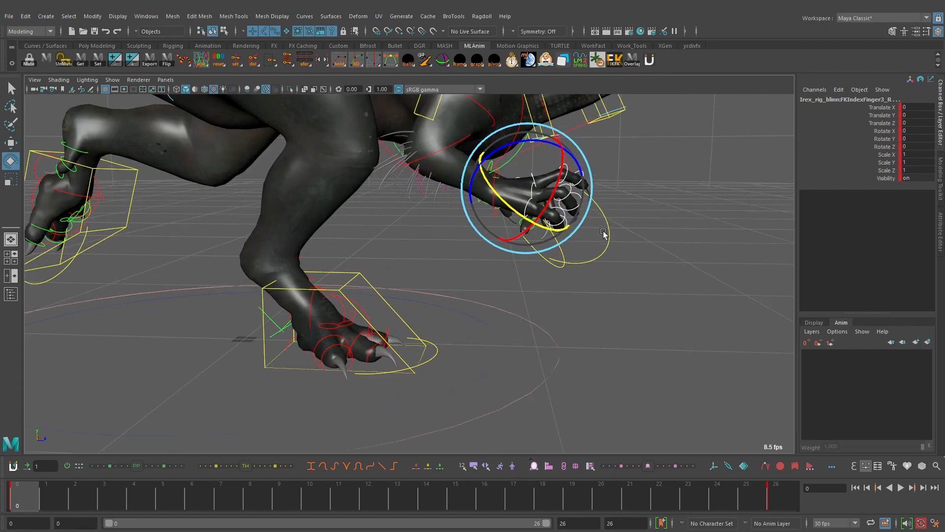
alt+drag(603, 234, 642, 220)
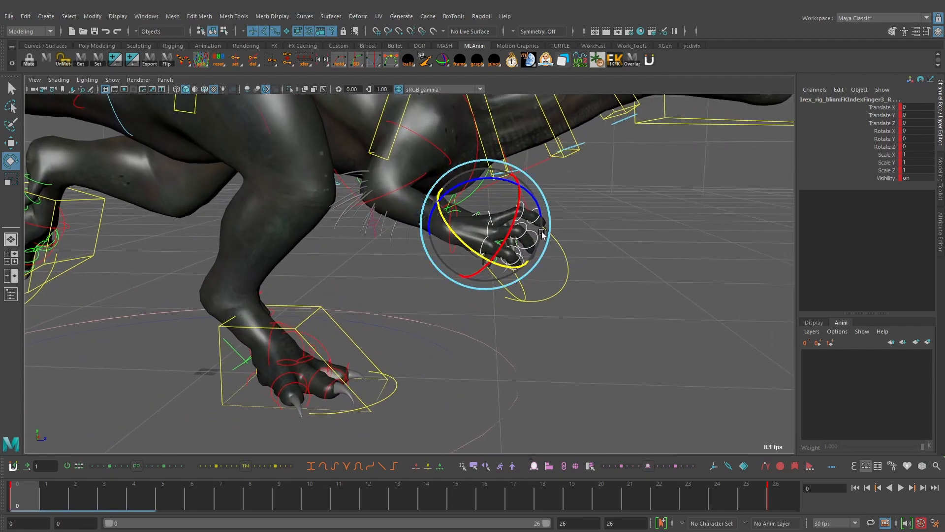
click(73, 490)
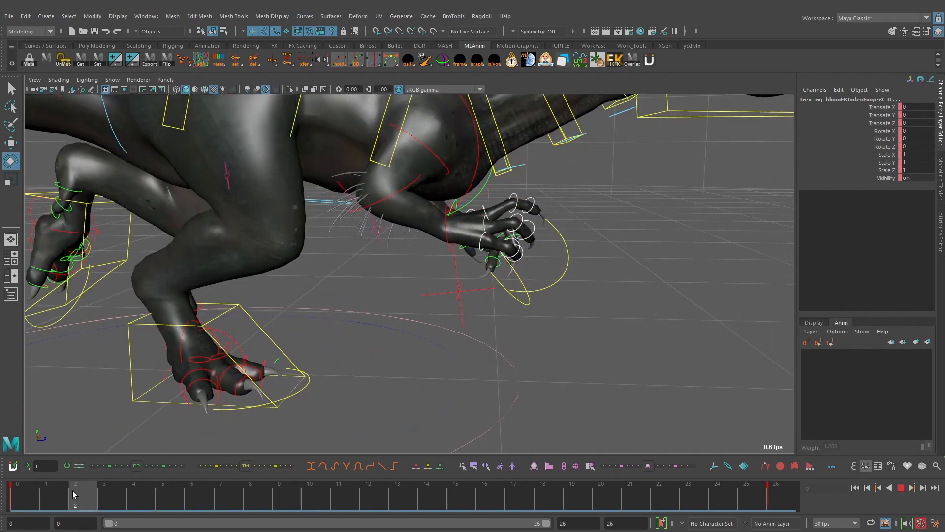
drag(90, 492, 212, 502)
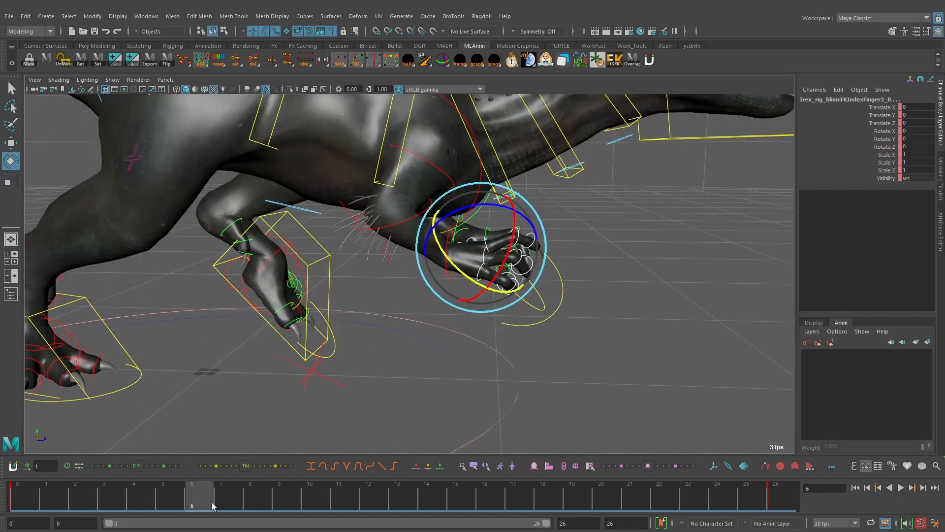
drag(421, 256, 436, 263)
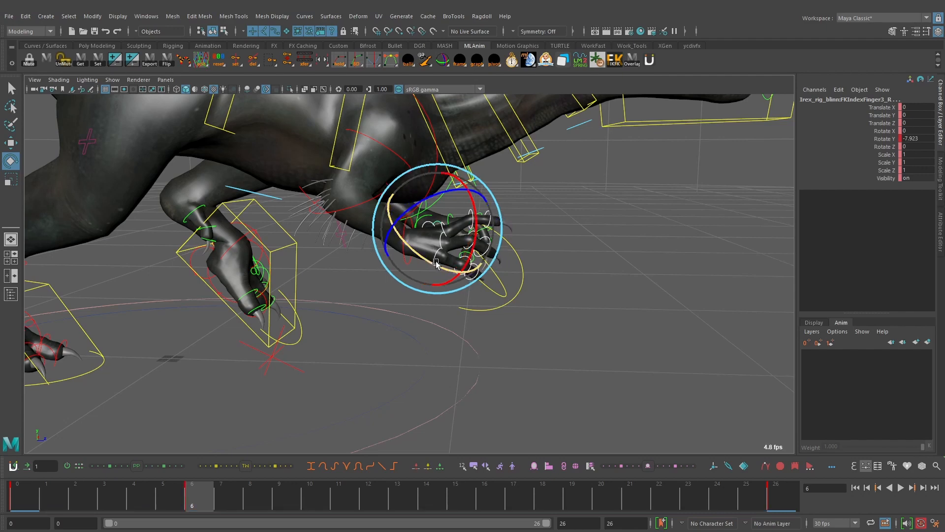
Rotate the right FK finger controls about Y at frame 12 and play the cycle with the rig controls hidden.
drag(107, 494, 385, 500)
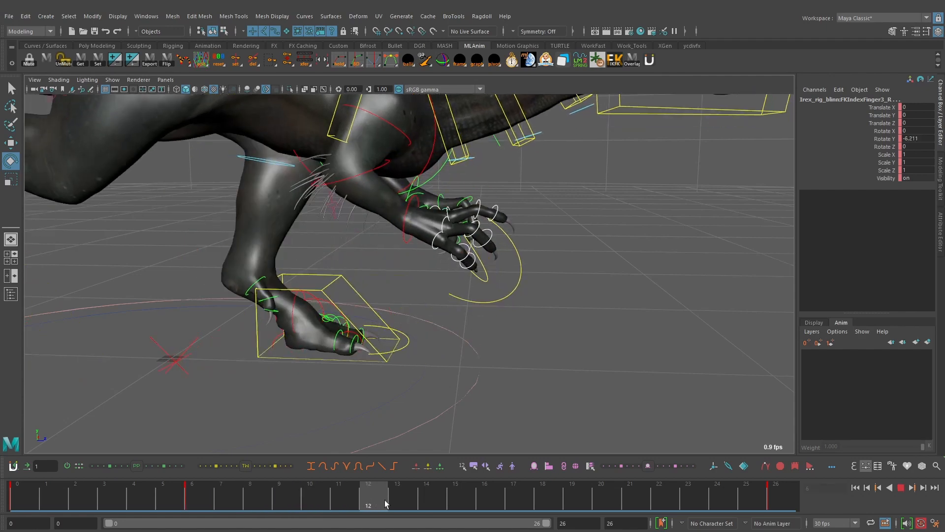
drag(426, 248, 422, 236)
drag(147, 497, 368, 484)
key(alt+v)
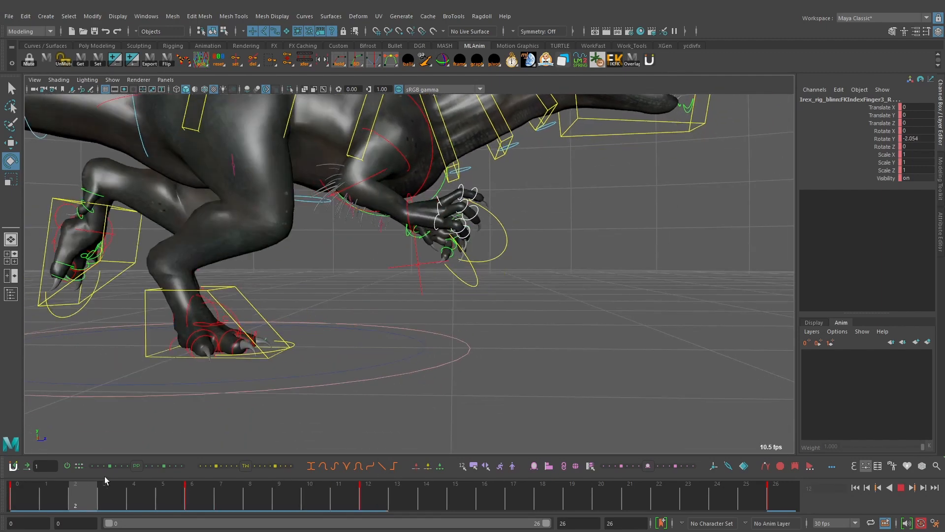
click(19, 484)
key(alt+1)
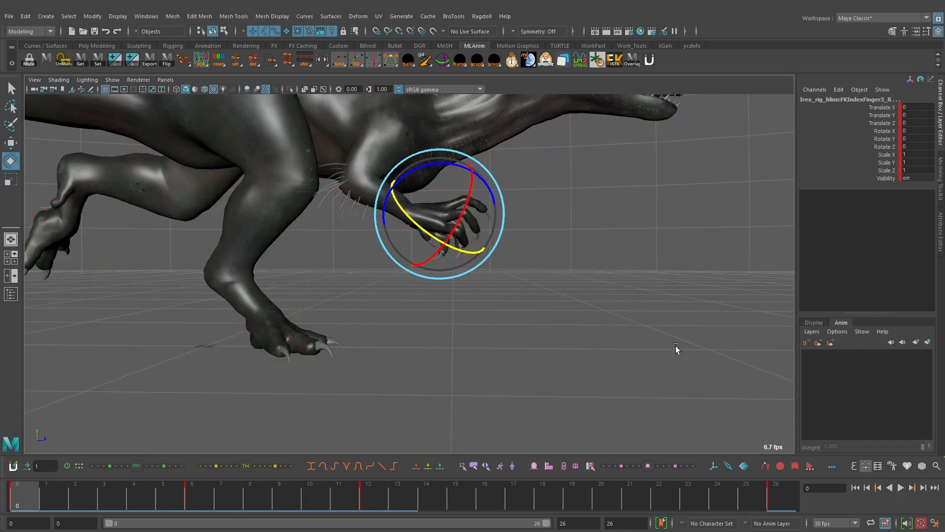
click(901, 490)
Rotate the right FK finger controls about Y at frame 18 and scrub the timeline to check the motion.
drag(311, 499, 542, 495)
mouse_move(451, 262)
mouse_down()
mouse_move(459, 262)
mouse_move(440, 256)
mouse_up()
drag(412, 493, 834, 478)
Play the run cycle and examine the right hand's finger motion from the front and a wider side view.
click(900, 492)
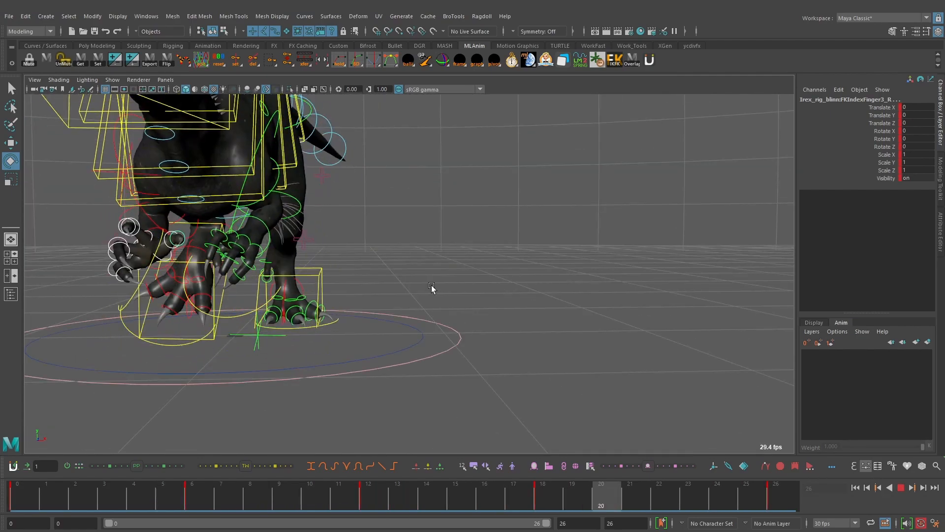
alt+drag(487, 319, 588, 321)
alt+right_drag(589, 321, 688, 366)
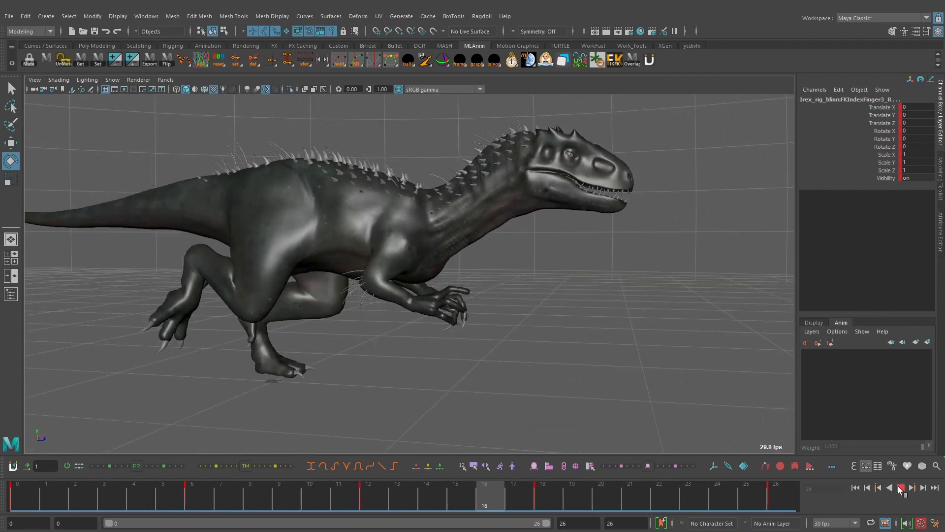
key(Escape)
alt+drag(615, 340, 546, 355)
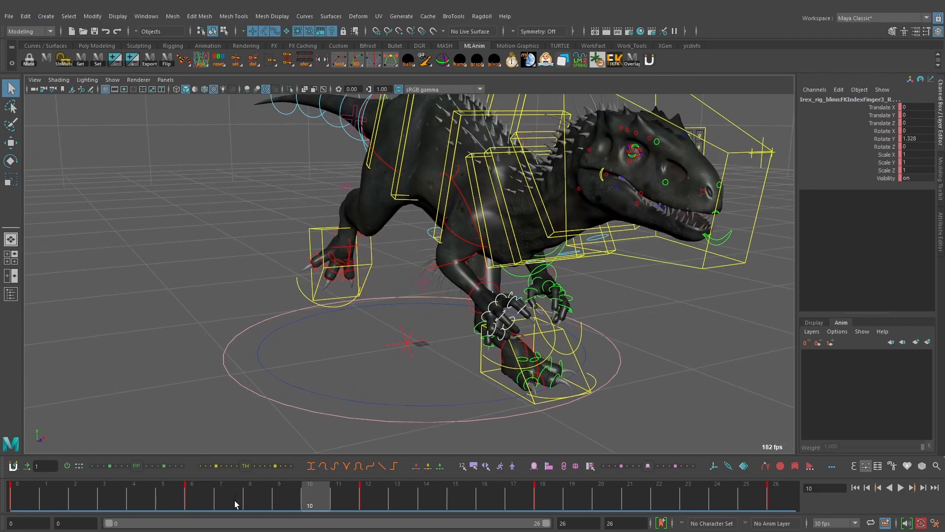
Return to frame 0 and add the right FK clavicle, shoulder, elbow and wrist controls to the finger selection.
key(alt+shift+v)
alt+drag(401, 310, 473, 276)
key(w)
alt+right_drag(473, 276, 487, 233)
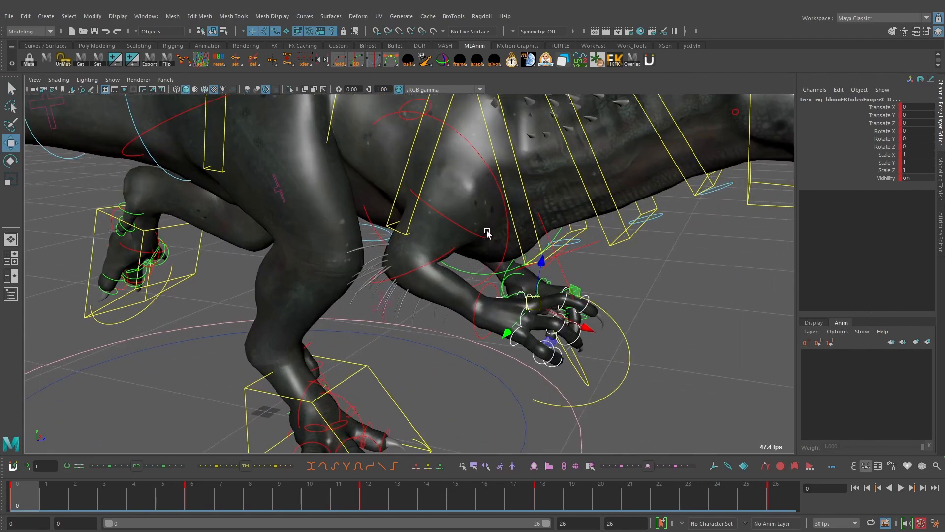
alt+middle_drag(468, 192, 473, 213)
shift+click(474, 169)
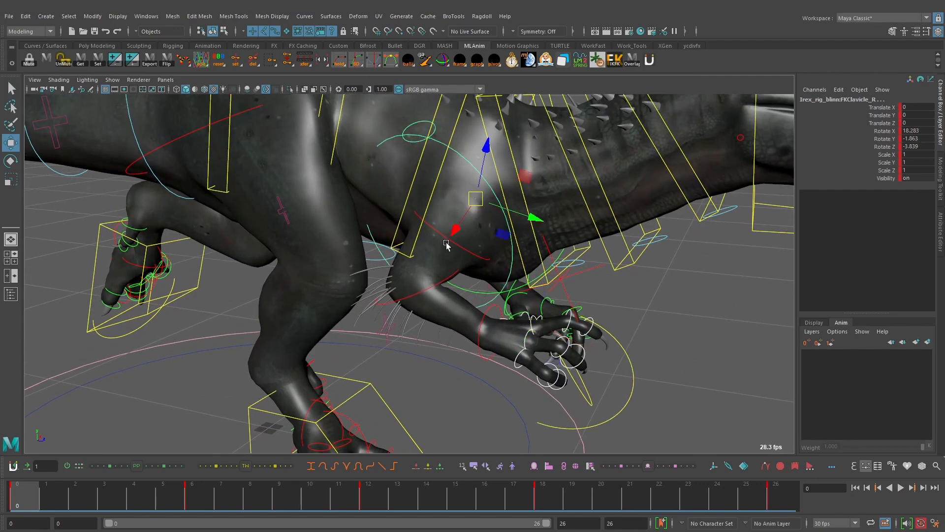
shift+click(466, 246)
key(ctrl+z)
shift+click(473, 252)
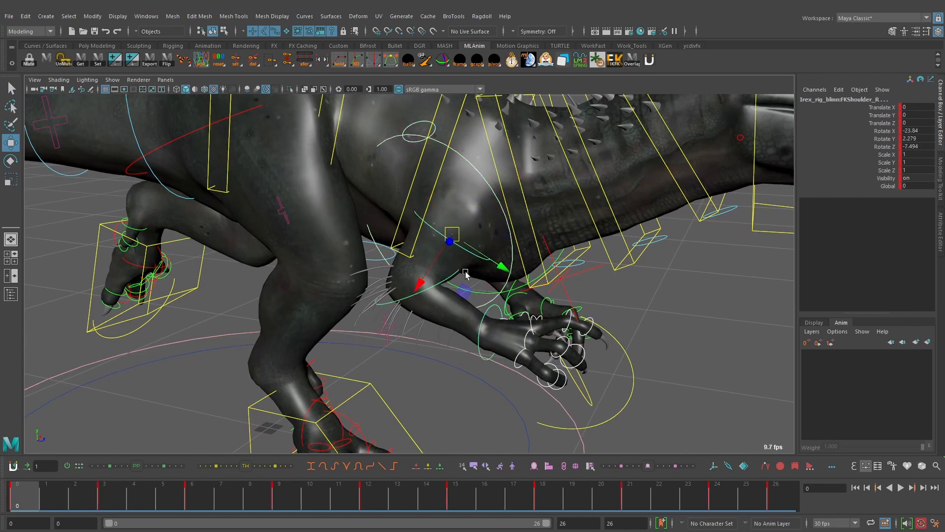
shift+click(438, 286)
shift+click(485, 357)
alt+drag(486, 357, 438, 356)
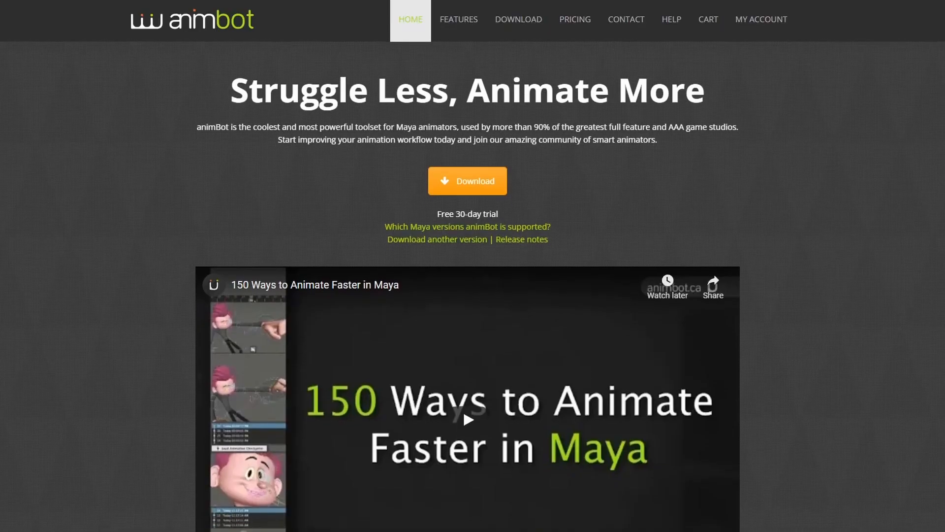
Switch to the animBot website and look down its home page to the Pricing section.
scroll(467, 296, down, 3)
scroll(467, 296, down, 7)
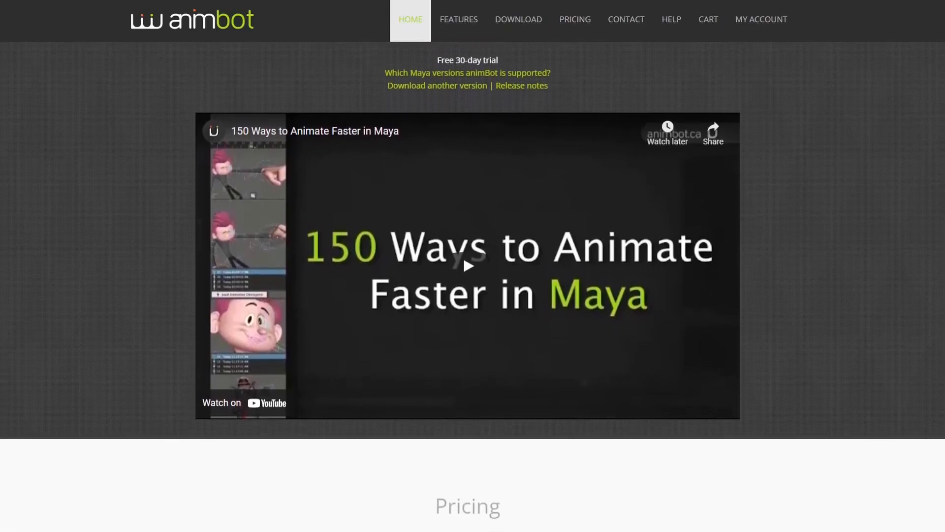
scroll(467, 295, down, 4)
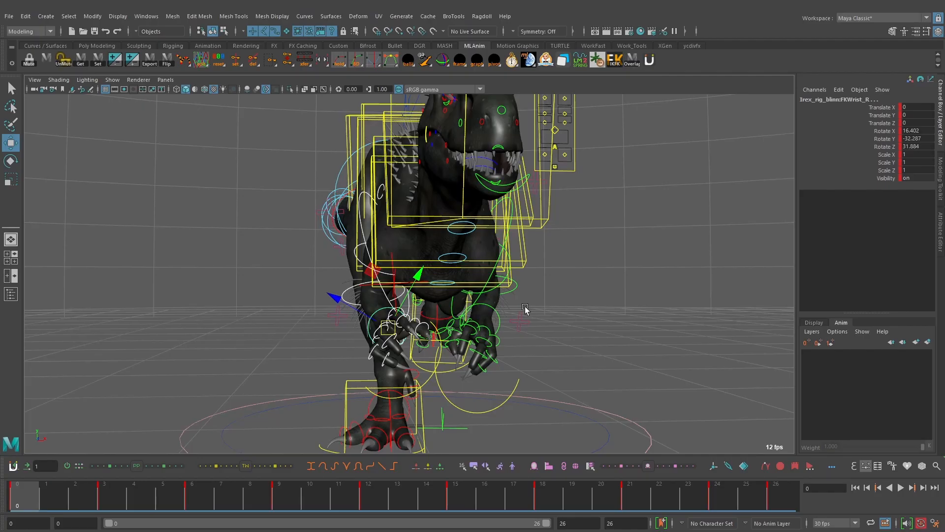
Mirror all keys of the selected right arm and finger FK controls to the left side.
alt+drag(566, 308, 498, 431)
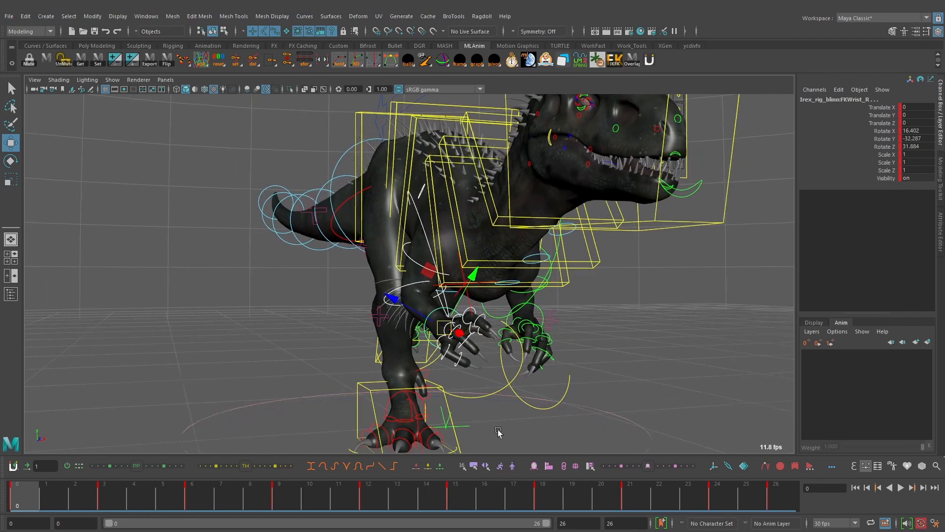
right_click(532, 462)
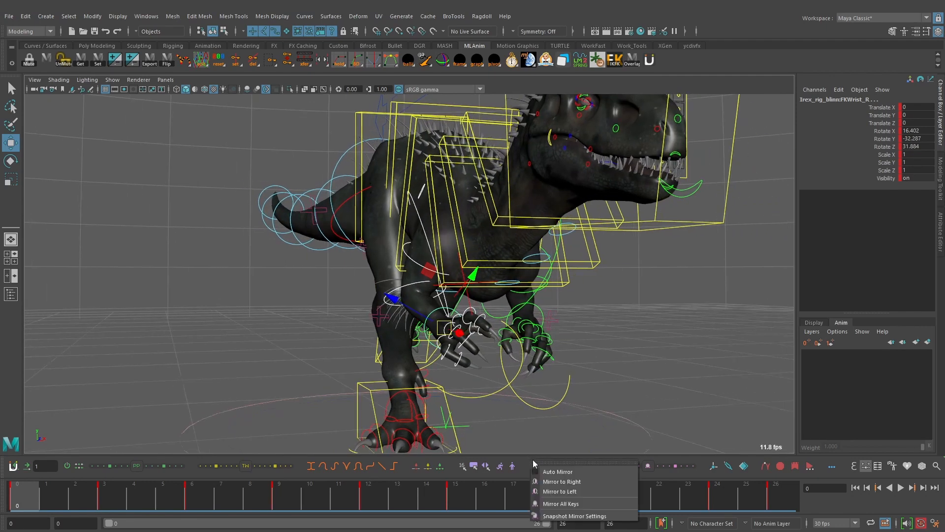
click(570, 505)
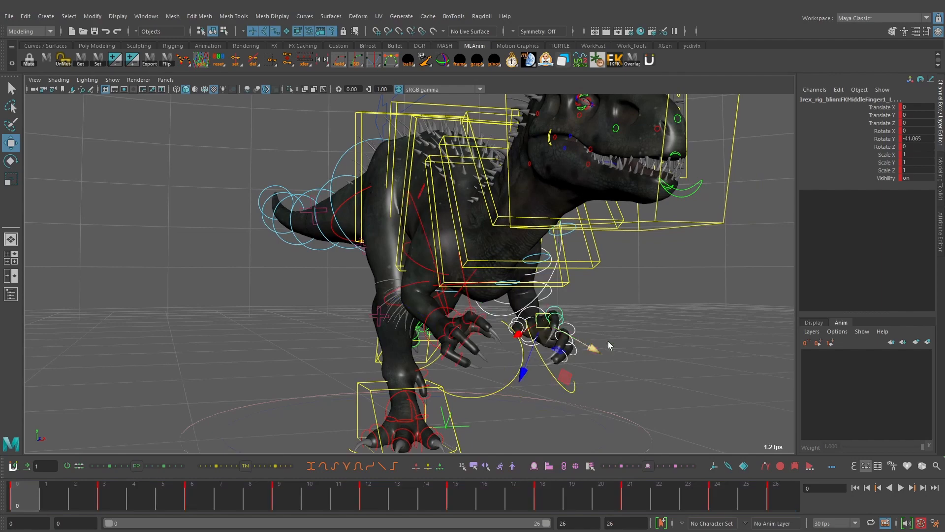
Play the run cycle with the rig controls hidden, examine both arms from the front and side, and return to frame 0.
alt+drag(640, 344, 547, 356)
key(alt+v)
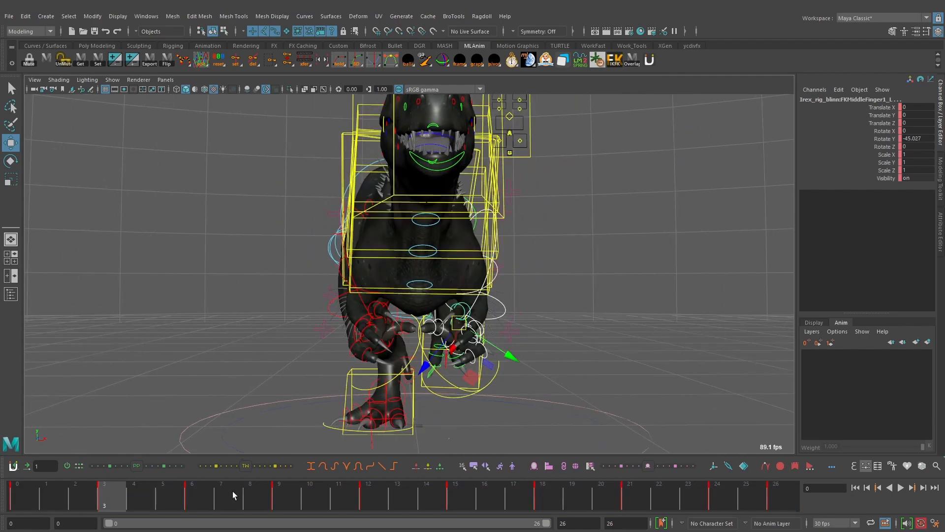
click(901, 488)
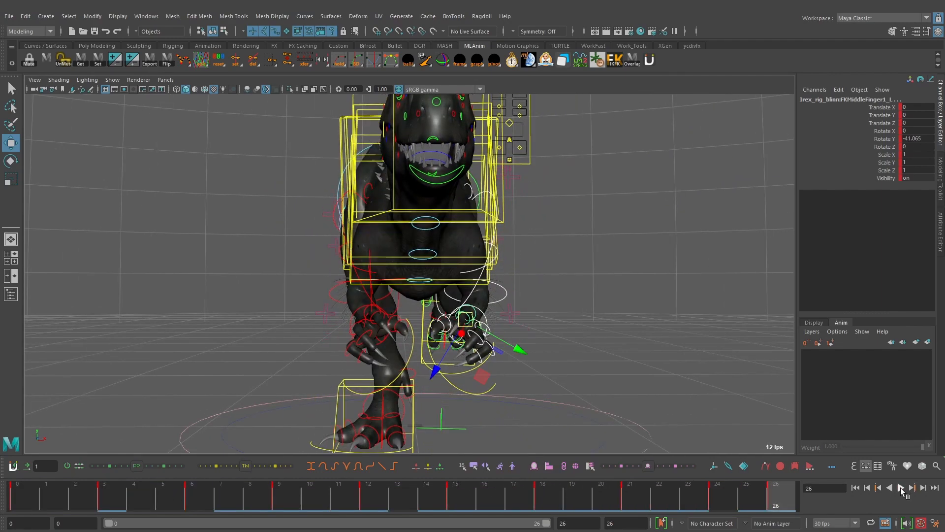
click(901, 487)
key(alt+1)
mouse_move(541, 346)
alt+mouse_down()
mouse_move(617, 344)
mouse_move(536, 348)
alt+mouse_up()
alt+right_drag(536, 348, 550, 354)
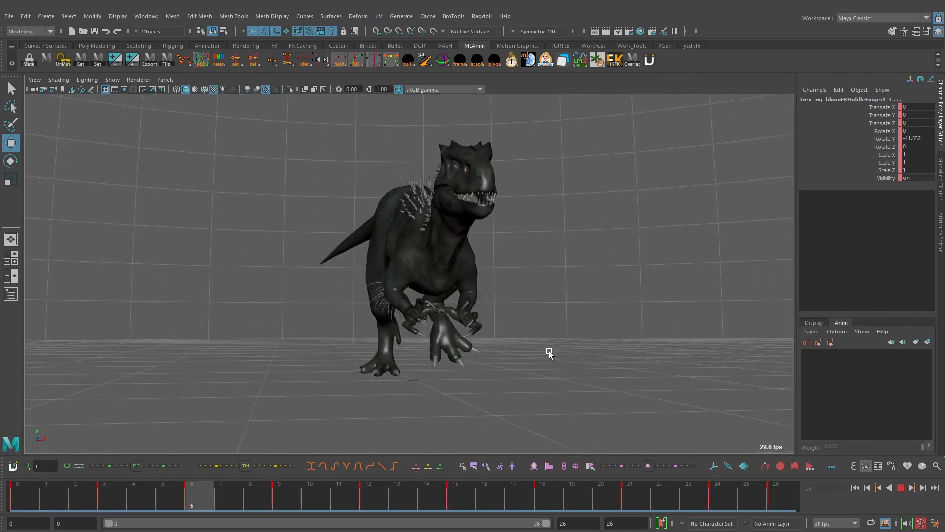
alt+drag(551, 353, 549, 327)
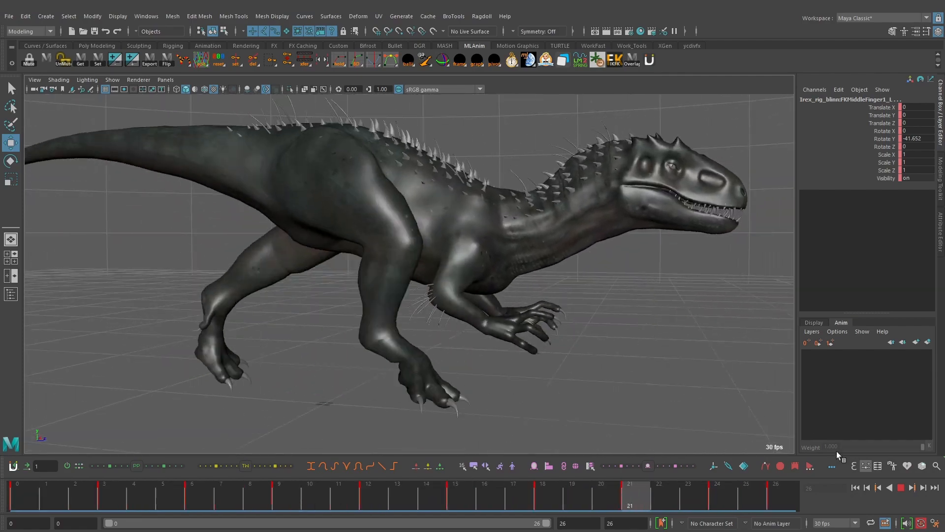
click(901, 487)
drag(462, 490, 21, 493)
Show the rig controls again and create an animation layer from the left FK clavicle, shoulder, elbow and wrist controls.
alt+drag(520, 333, 558, 326)
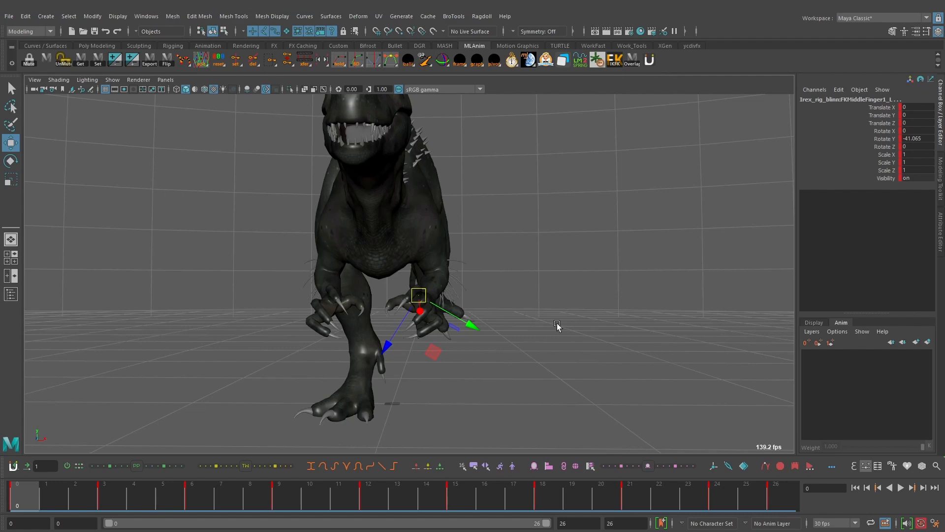
alt+drag(503, 324, 437, 319)
alt+middle_drag(407, 290, 508, 291)
key(alt+1)
alt+drag(508, 291, 420, 299)
click(359, 240)
key(q)
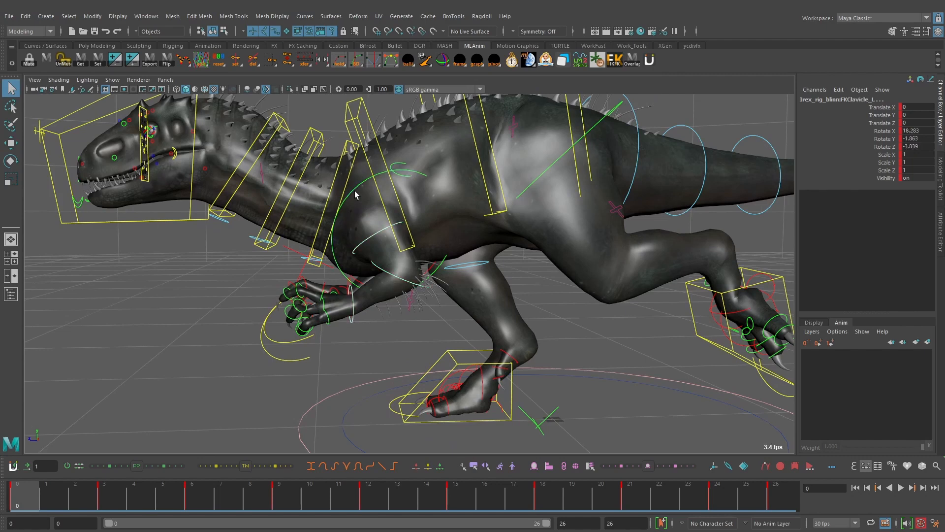
key(w)
alt+middle_drag(718, 302, 746, 305)
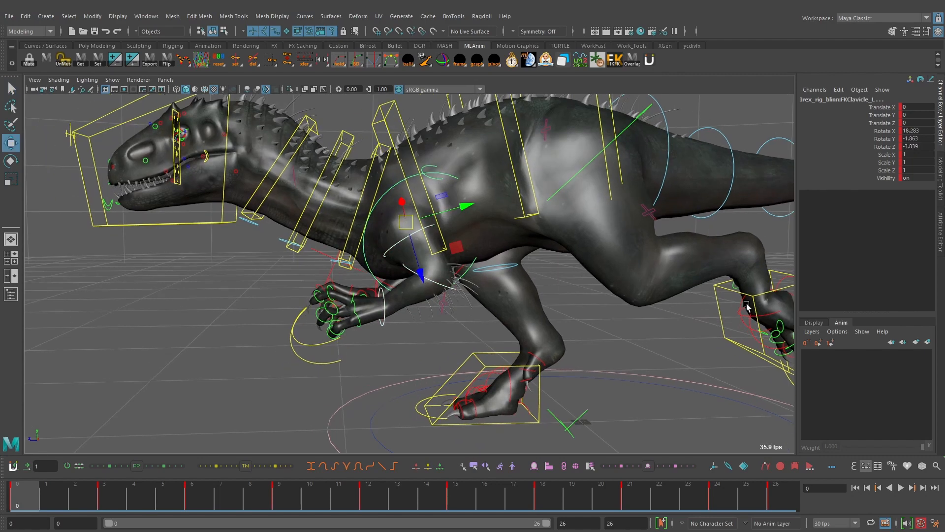
click(929, 343)
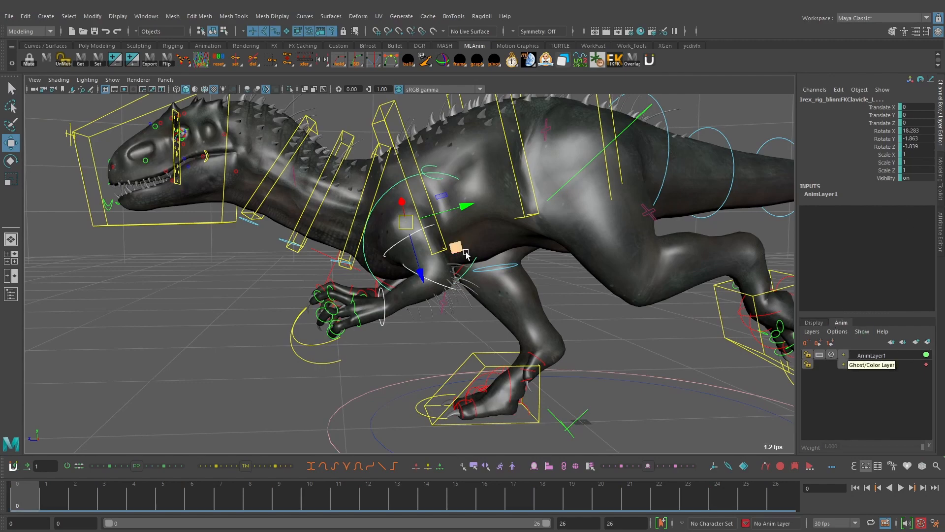
Rotate the left FK shoulder control on AnimLayer1 at frame 0 to about X -25, Y 8.5, Z -14.
alt+drag(473, 250, 454, 262)
scroll(511, 268, up, 2)
scroll(523, 258, down, 2)
key(e)
alt+drag(458, 288, 713, 209)
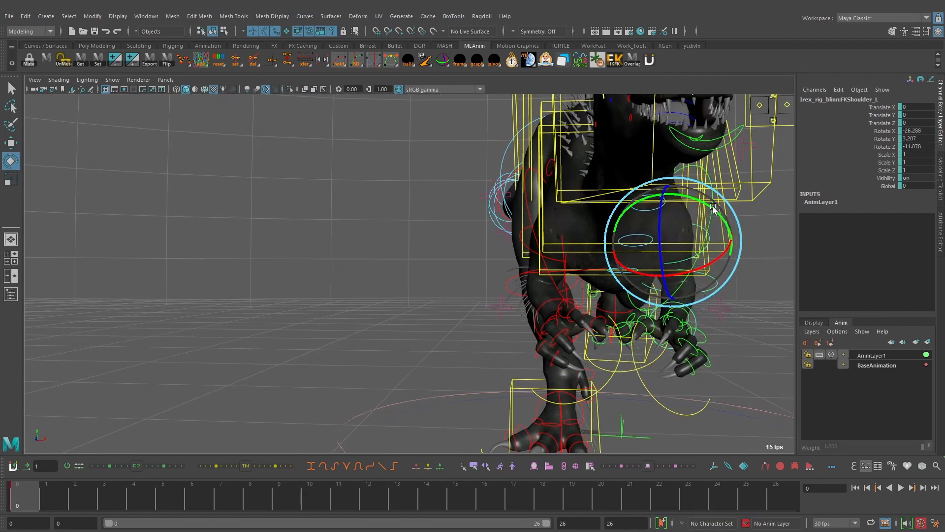
alt+drag(704, 248, 455, 277)
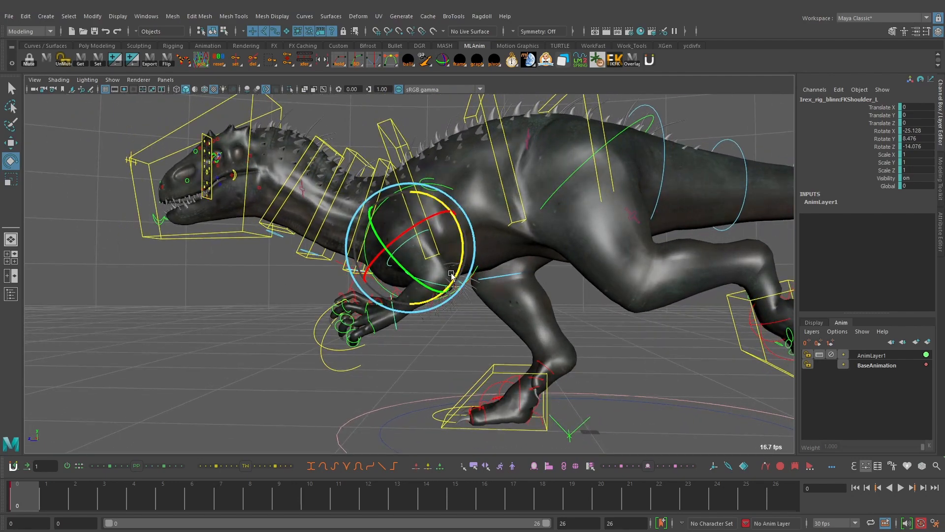
Rotate the left FK clavicle control on AnimLayer1 to about X 17, Y -1.3, Z -5.1.
click(414, 188)
key(e)
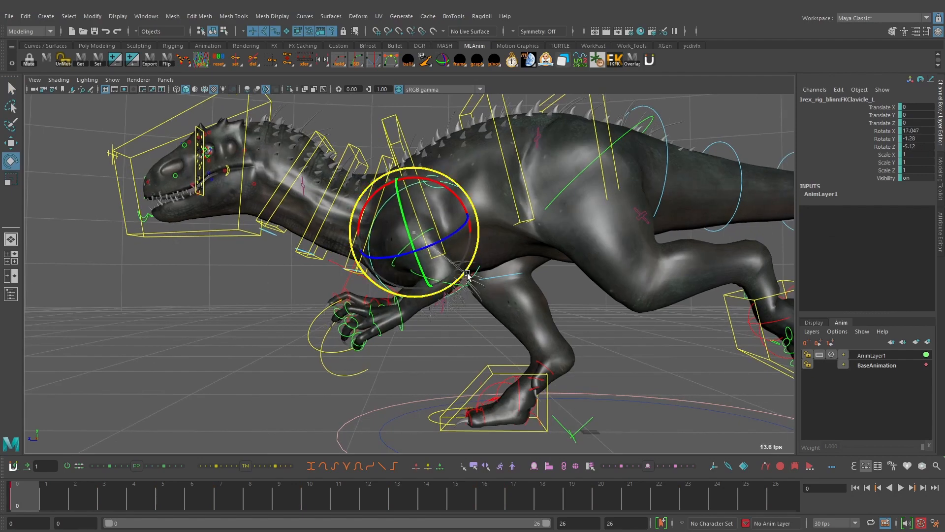
mouse_move(461, 274)
alt+mouse_down()
mouse_move(543, 282)
mouse_move(463, 272)
alt+mouse_up()
Rotate the left FK elbow control on AnimLayer1 about Z to about 16.5 degrees.
key(Down)
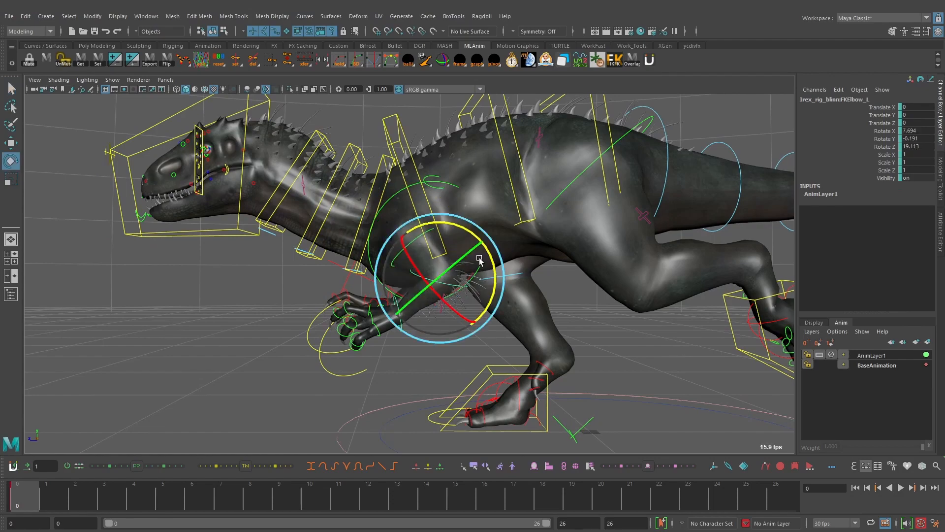
drag(482, 251, 339, 323)
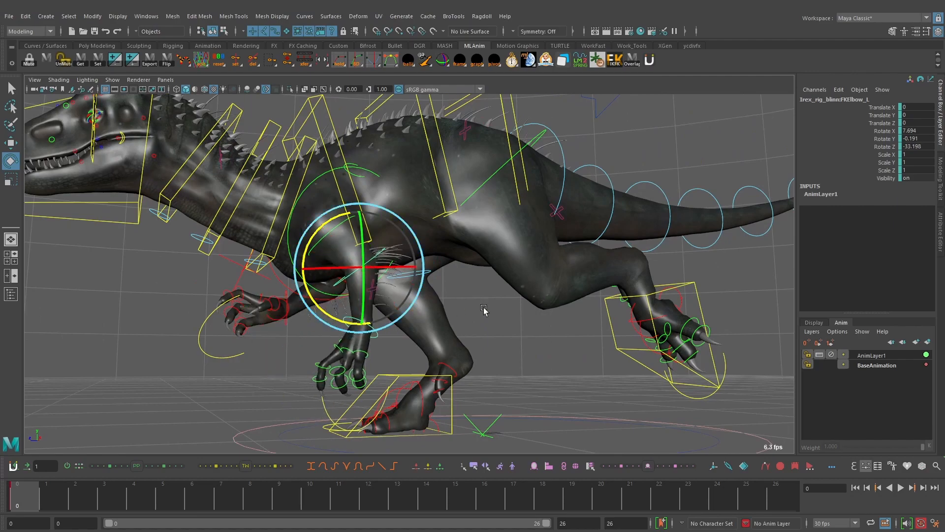
alt+drag(484, 308, 576, 254)
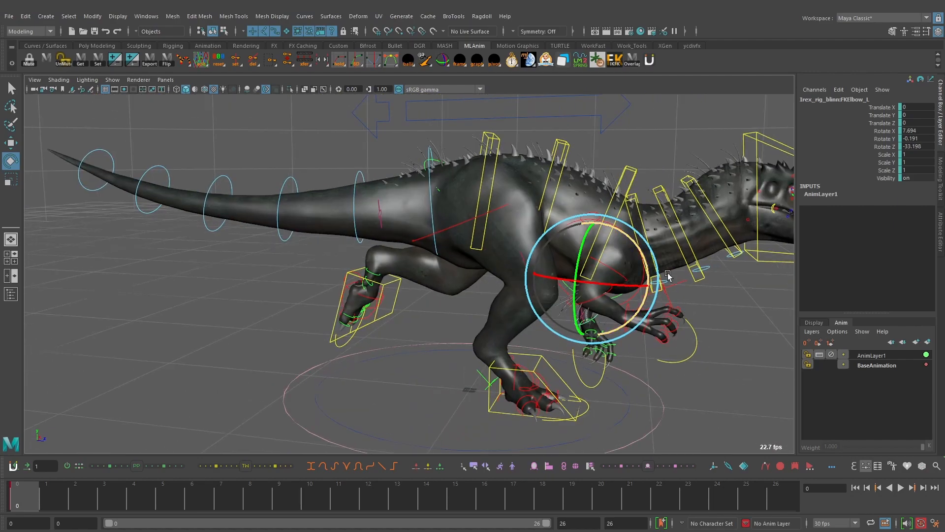
alt+drag(668, 274, 479, 244)
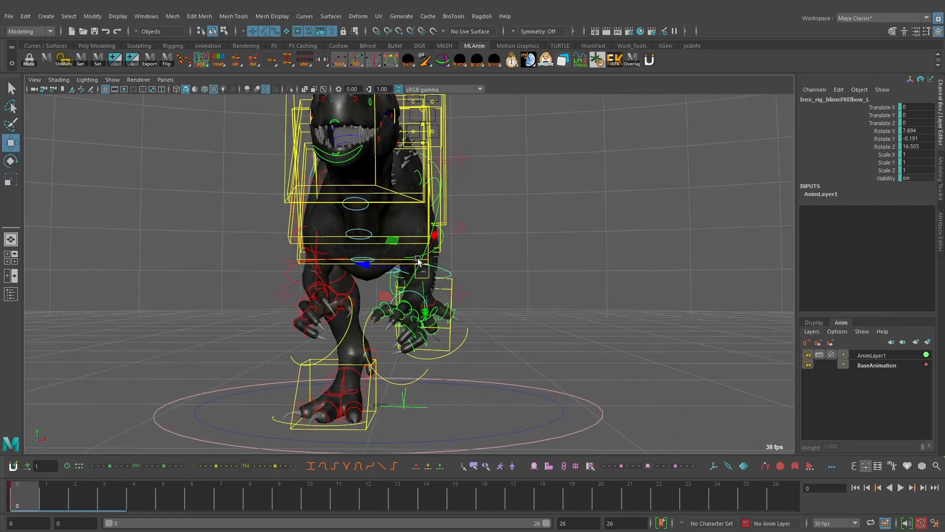
Reselect the left FK shoulder control, play the run cycle with controls hidden and examine the arms from several sides.
click(444, 239)
key(e)
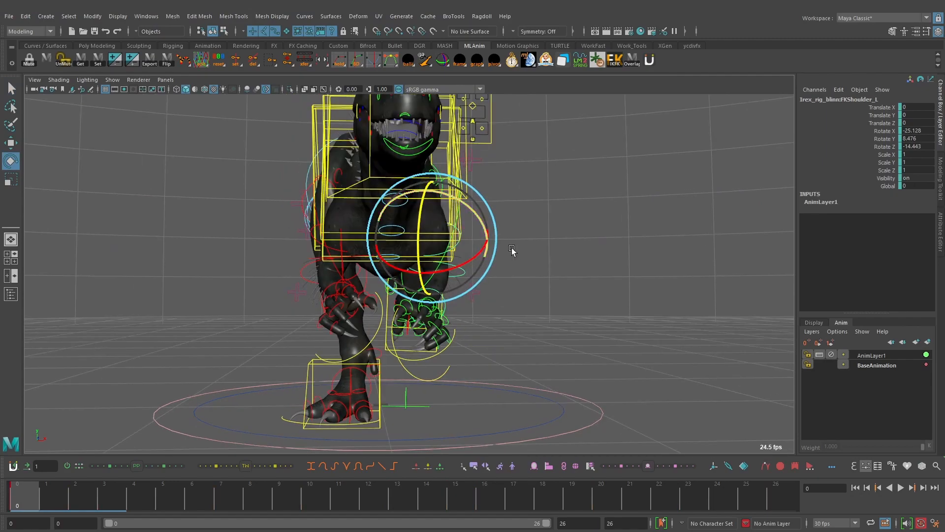
mouse_move(512, 251)
alt+mouse_down()
mouse_move(400, 247)
mouse_move(510, 256)
alt+mouse_up()
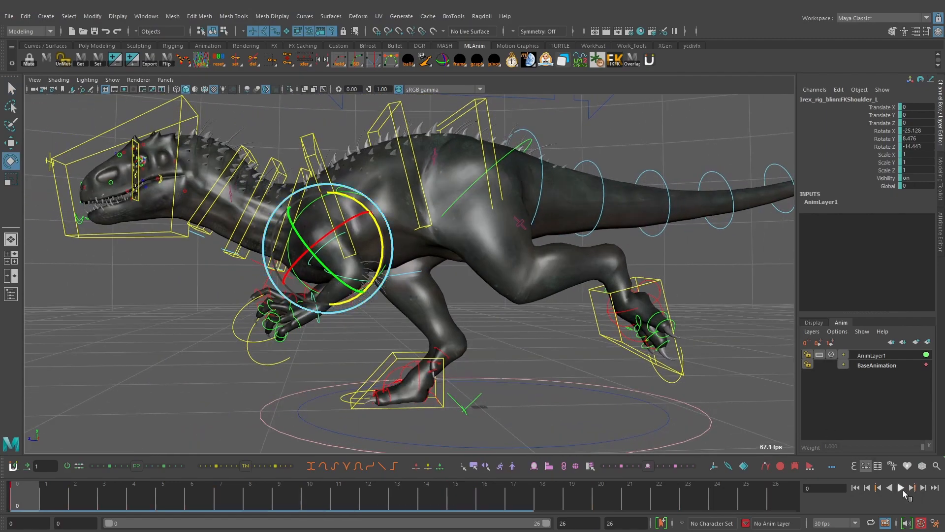
click(900, 487)
mouse_move(518, 337)
alt+mouse_down()
mouse_move(700, 333)
mouse_move(530, 327)
alt+mouse_up()
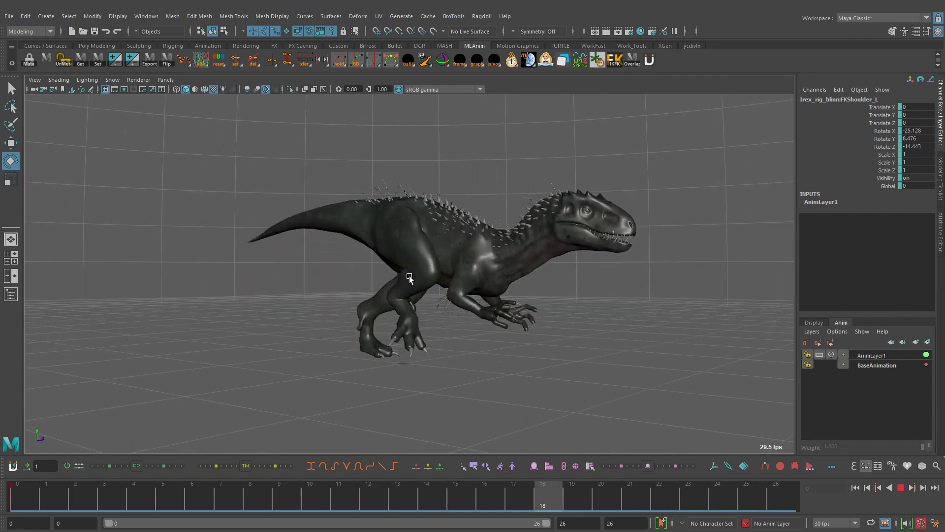
alt+drag(429, 269, 473, 270)
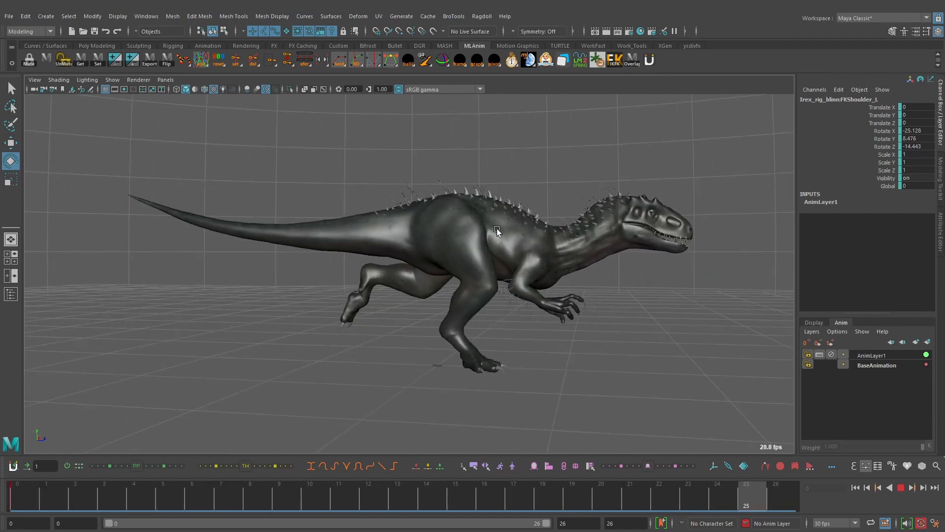